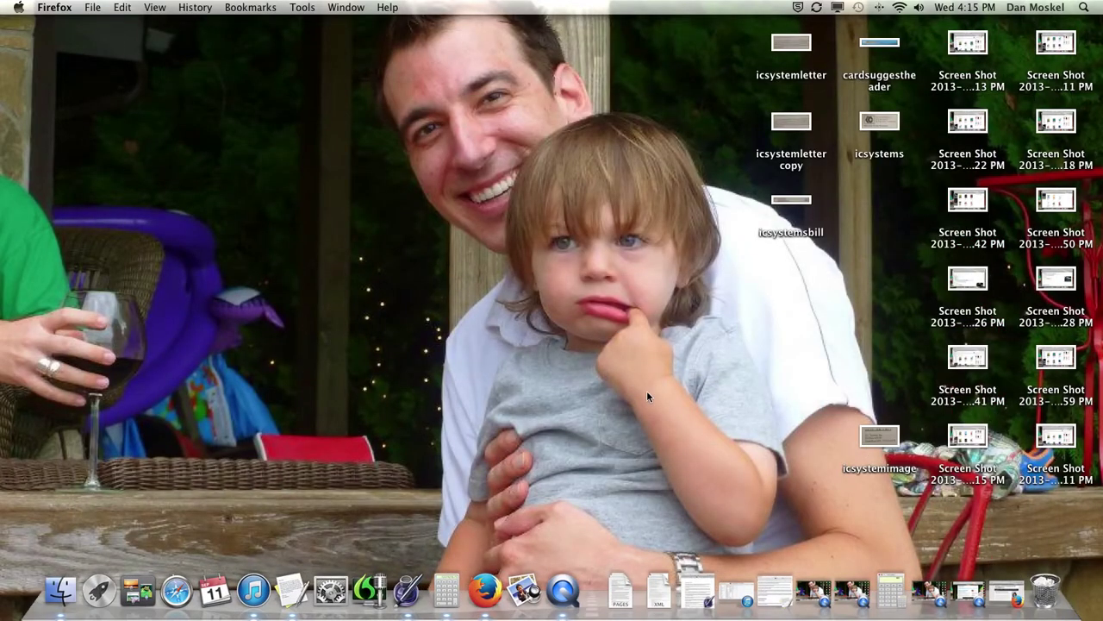
# Step: Bring up the browser window and review the counseling site's home page, test design, theme management and custom header pages
pyautogui.click(1005, 602)
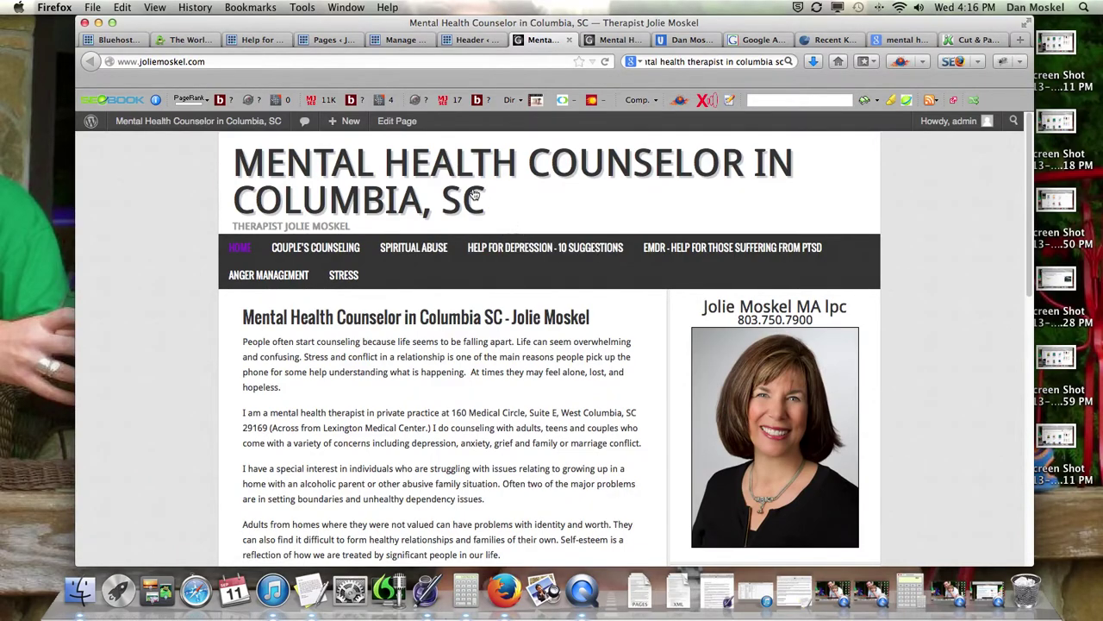
pyautogui.click(141, 62)
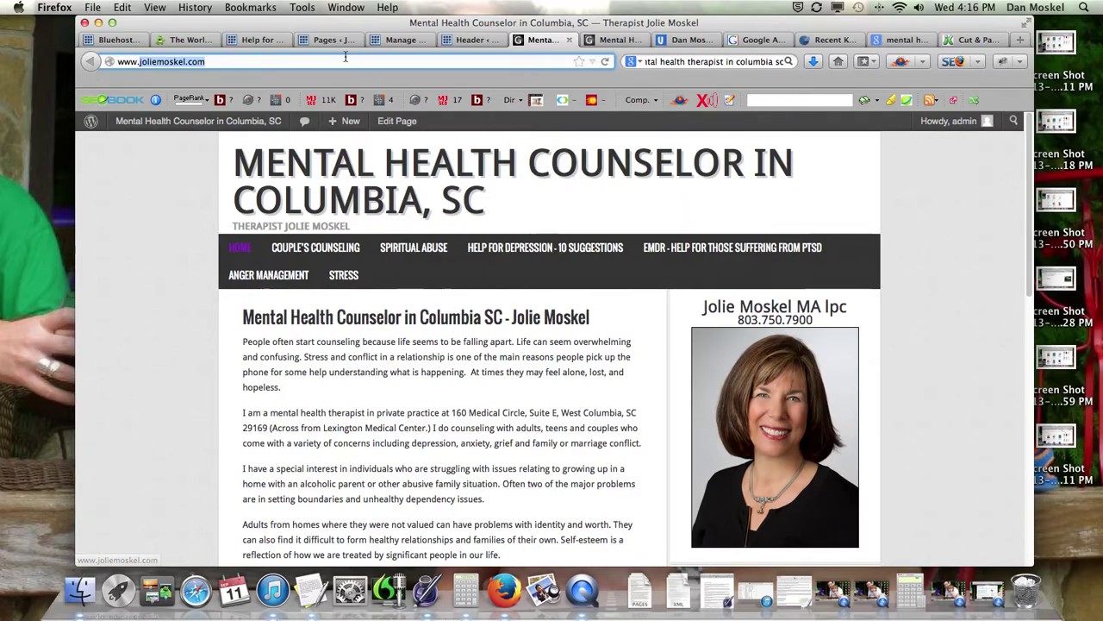
pyautogui.click(266, 43)
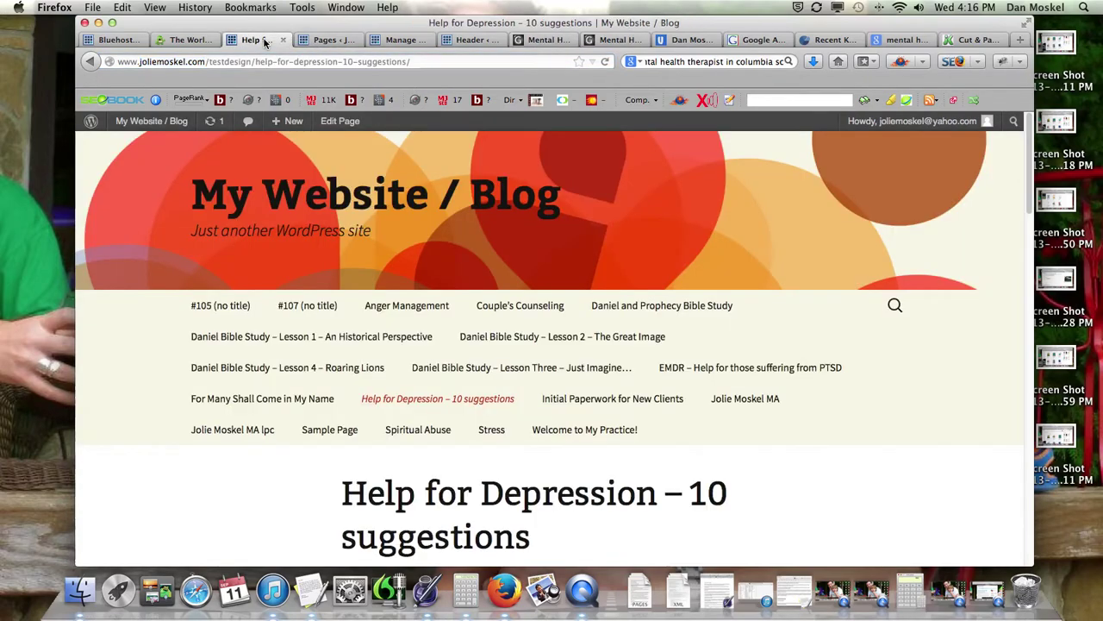
pyautogui.click(318, 42)
pyautogui.click(403, 40)
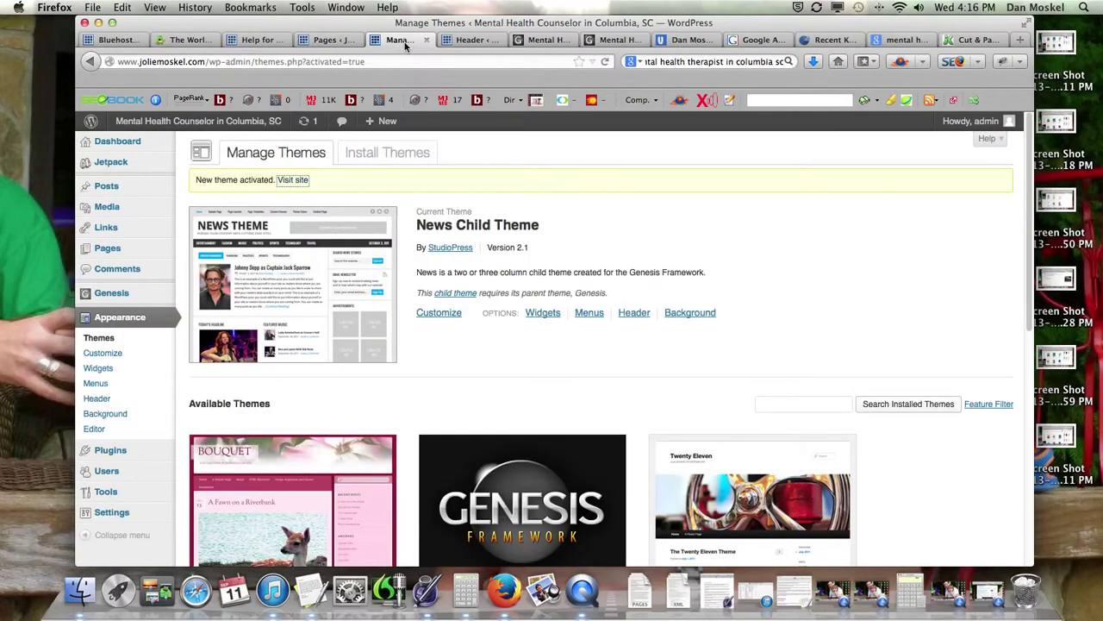
pyautogui.click(470, 41)
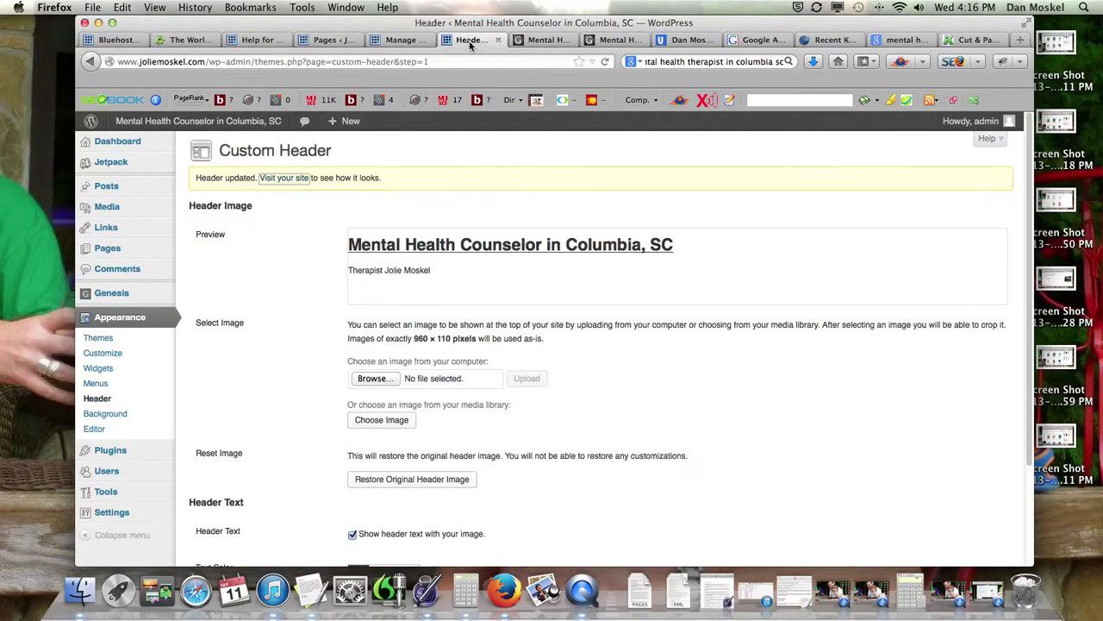
pyautogui.click(545, 40)
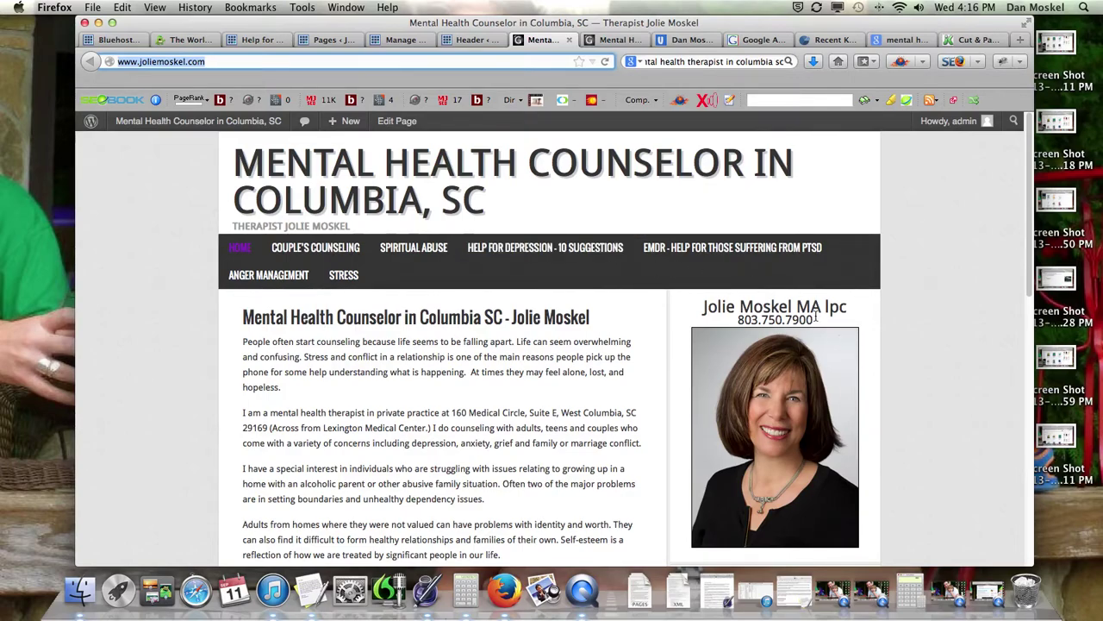
# Step: Highlight the phone number and the office address on the counseling site's home page
pyautogui.moveTo(815, 319); pyautogui.dragTo(739, 320)
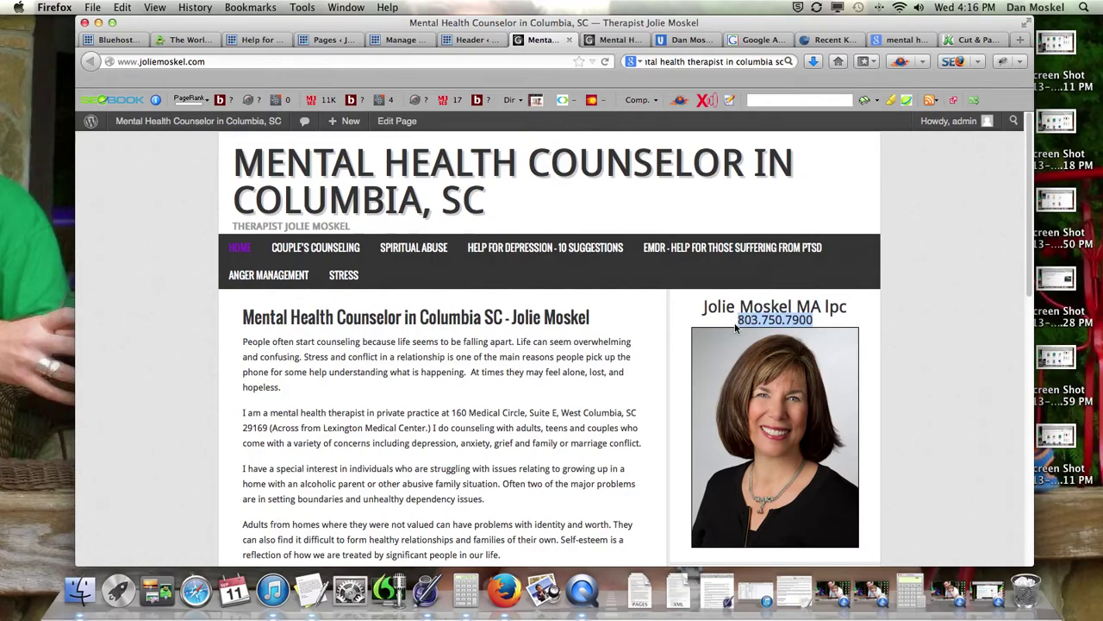
pyautogui.click(452, 412)
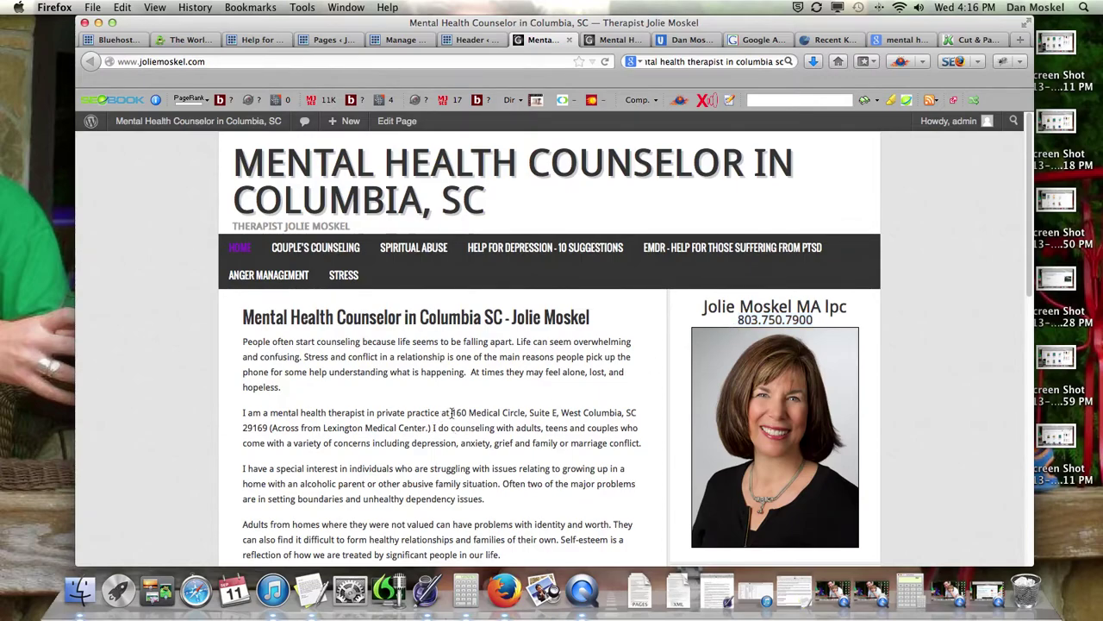
pyautogui.moveTo(452, 412); pyautogui.dragTo(265, 430)
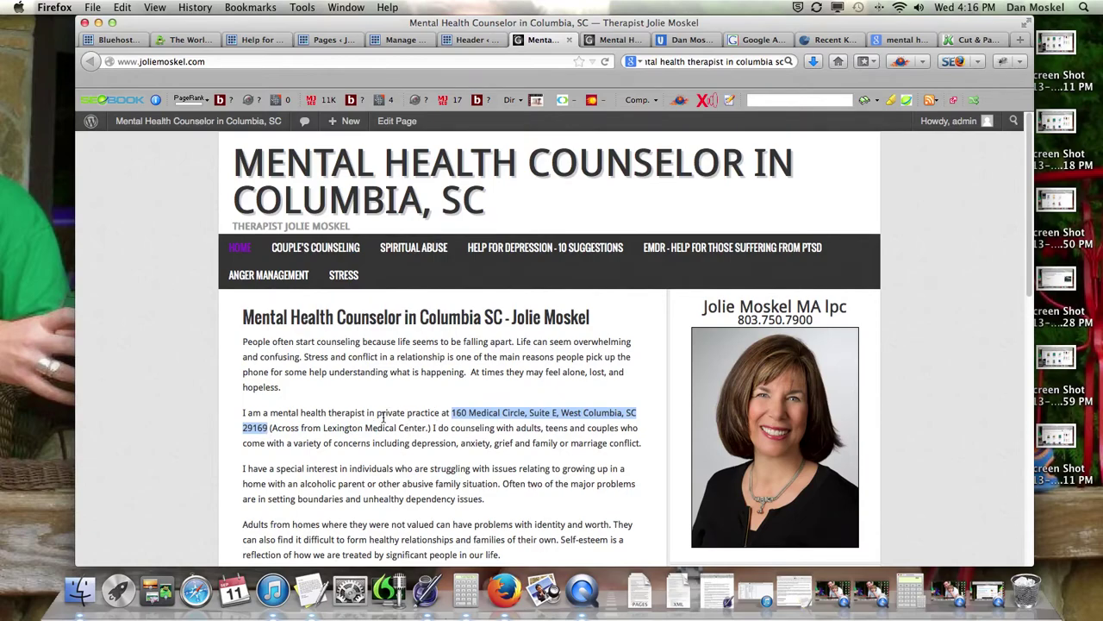
pyautogui.moveTo(812, 319); pyautogui.dragTo(737, 324)
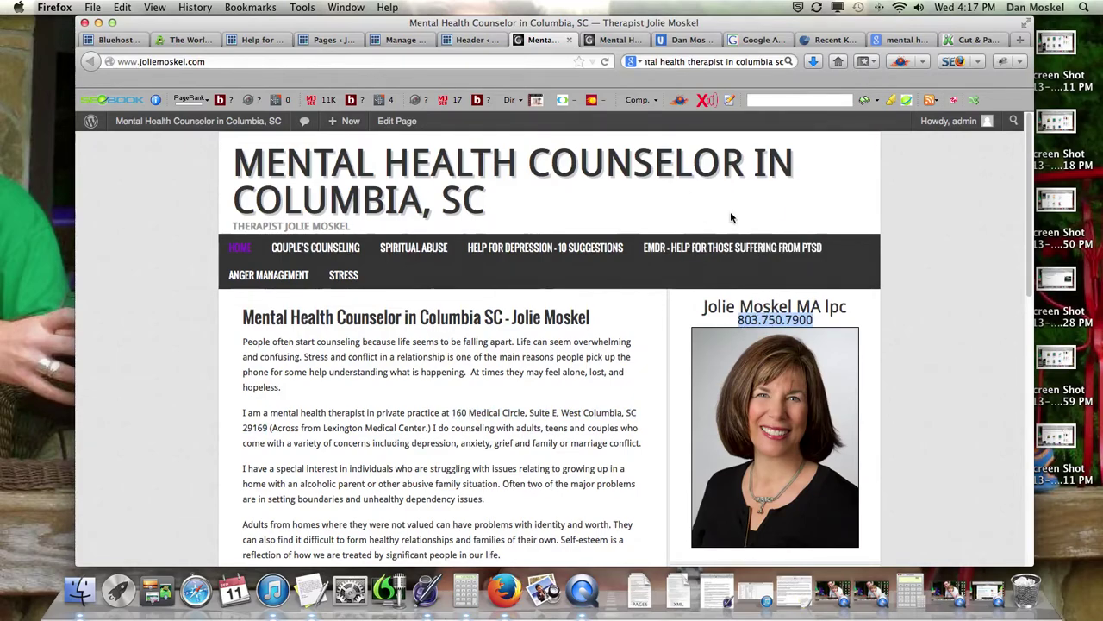
# Step: Open the widget management page for the current News Child Theme in the site's admin
pyautogui.click(479, 41)
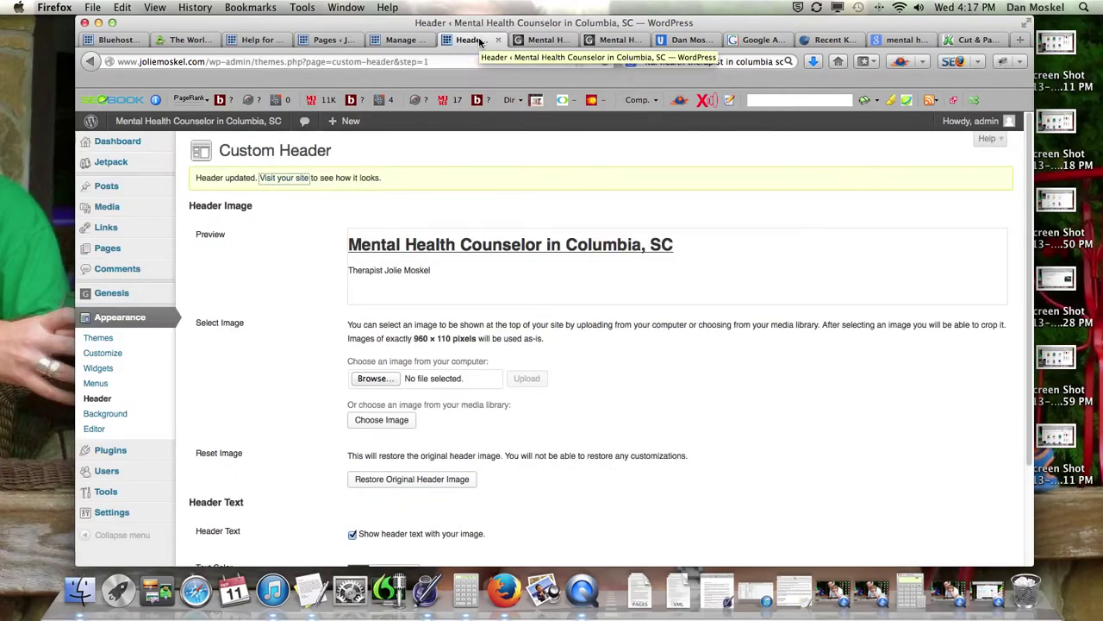
pyautogui.moveTo(142, 296)
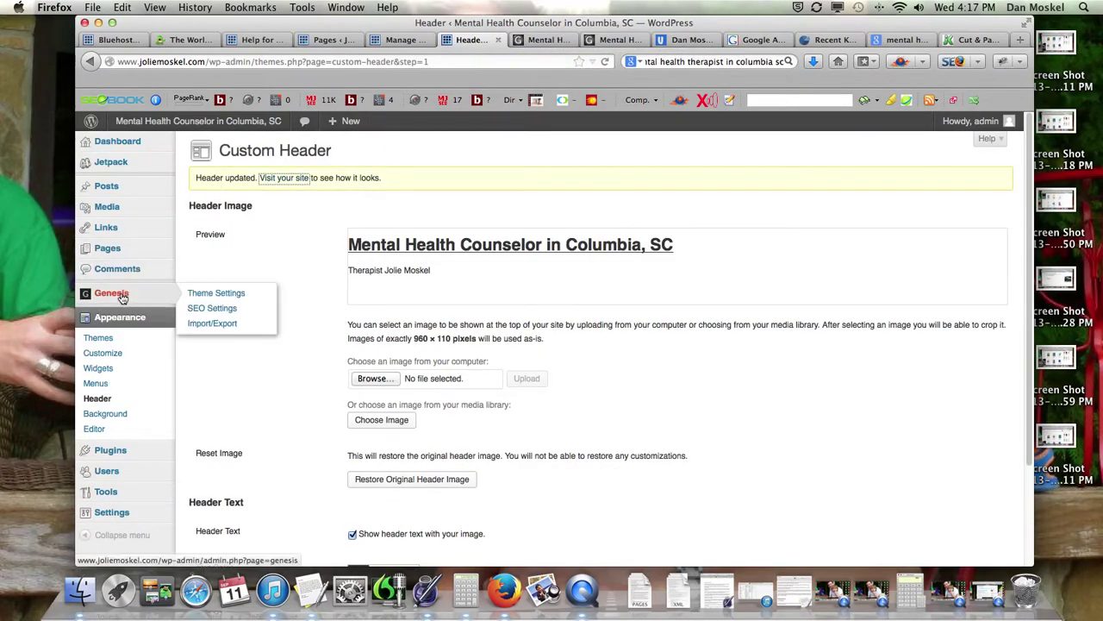
pyautogui.click(213, 297)
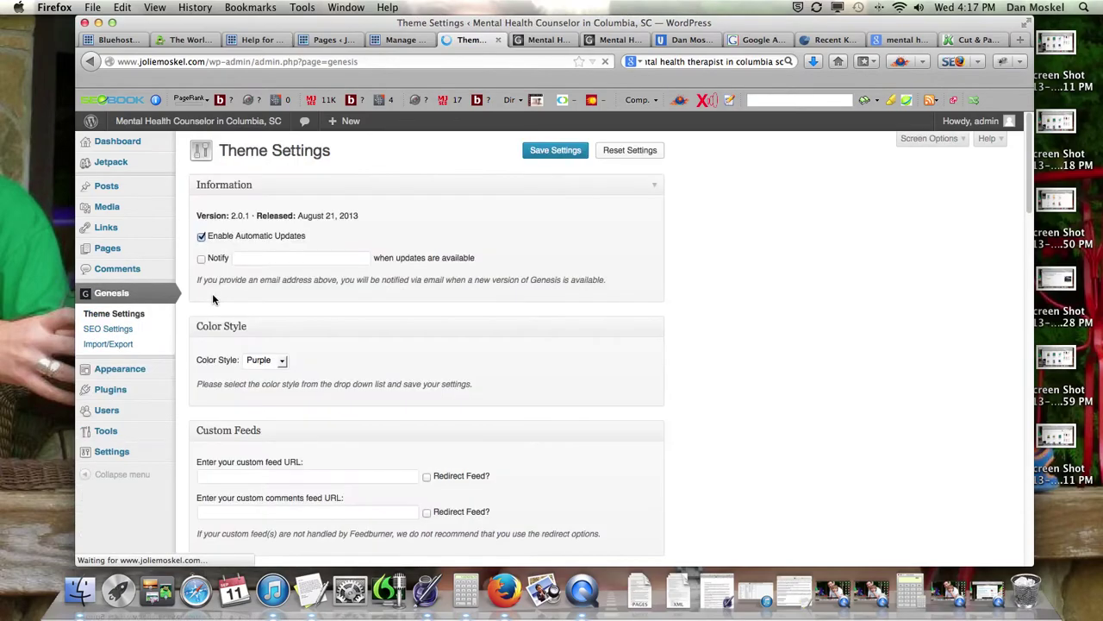
pyautogui.moveTo(138, 371)
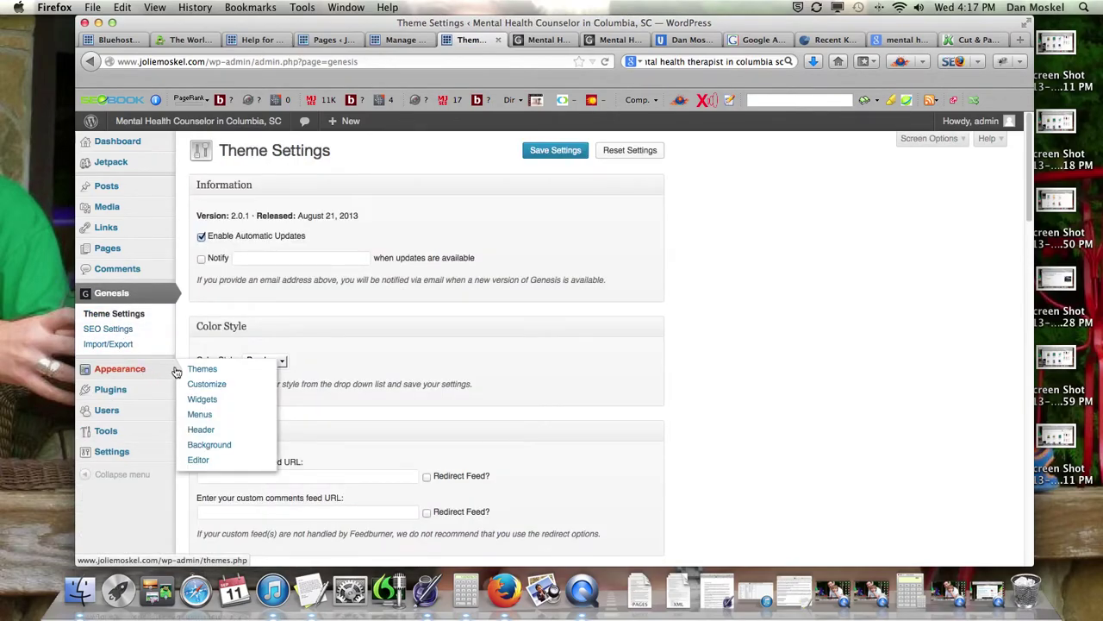
pyautogui.click(209, 372)
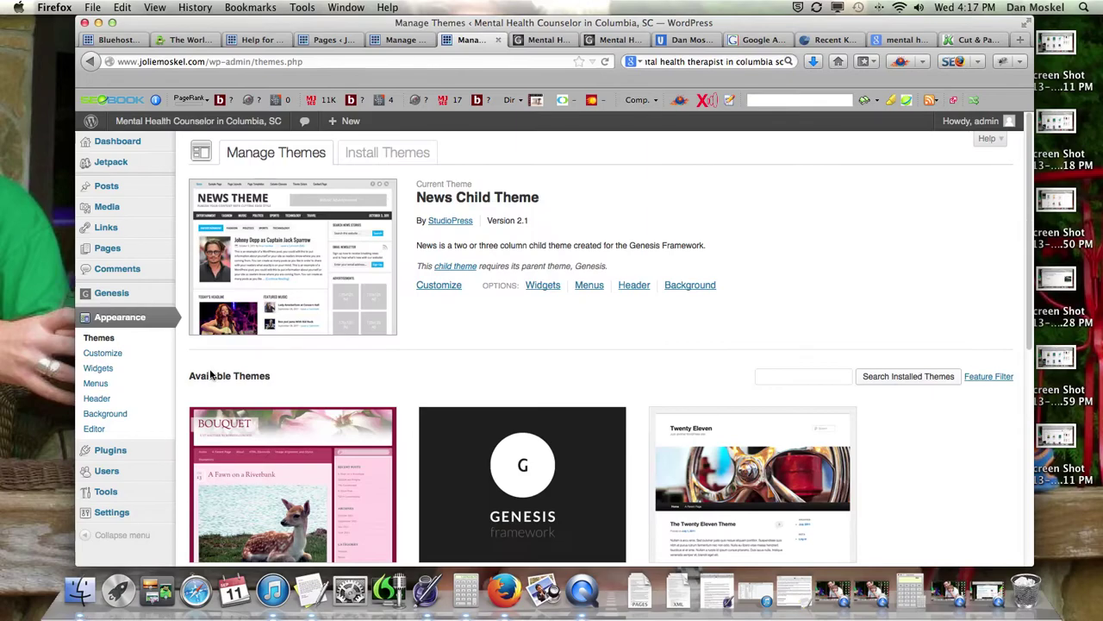
pyautogui.press('ctrl+super+Escape')
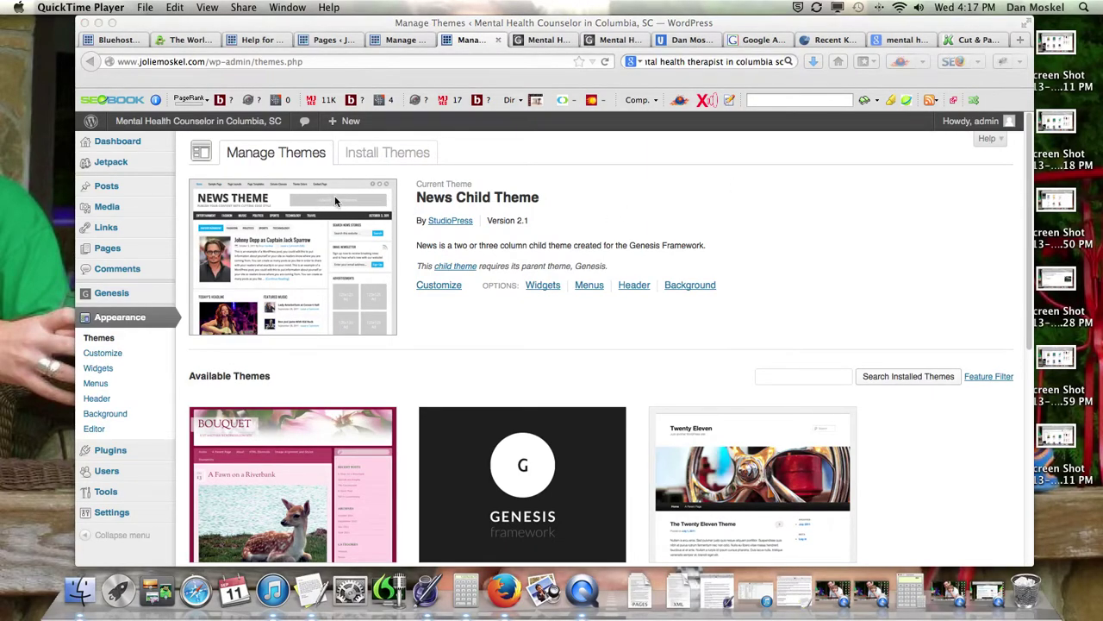
pyautogui.click(543, 288)
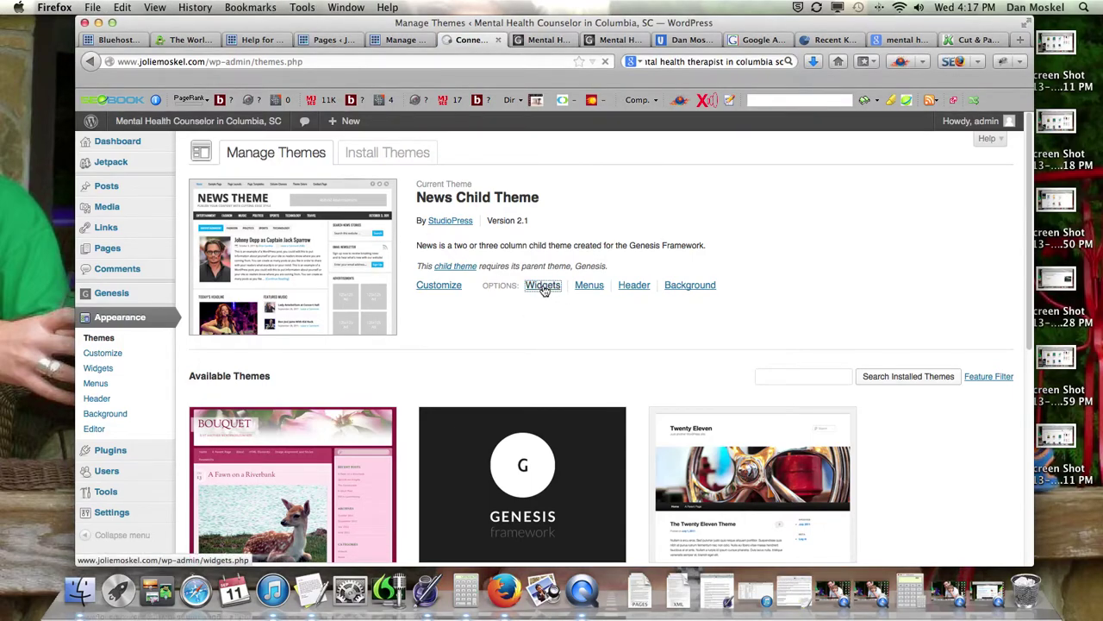
# Step: Check the home page header, and add a Text widget to the Header Right area
pyautogui.click(548, 39)
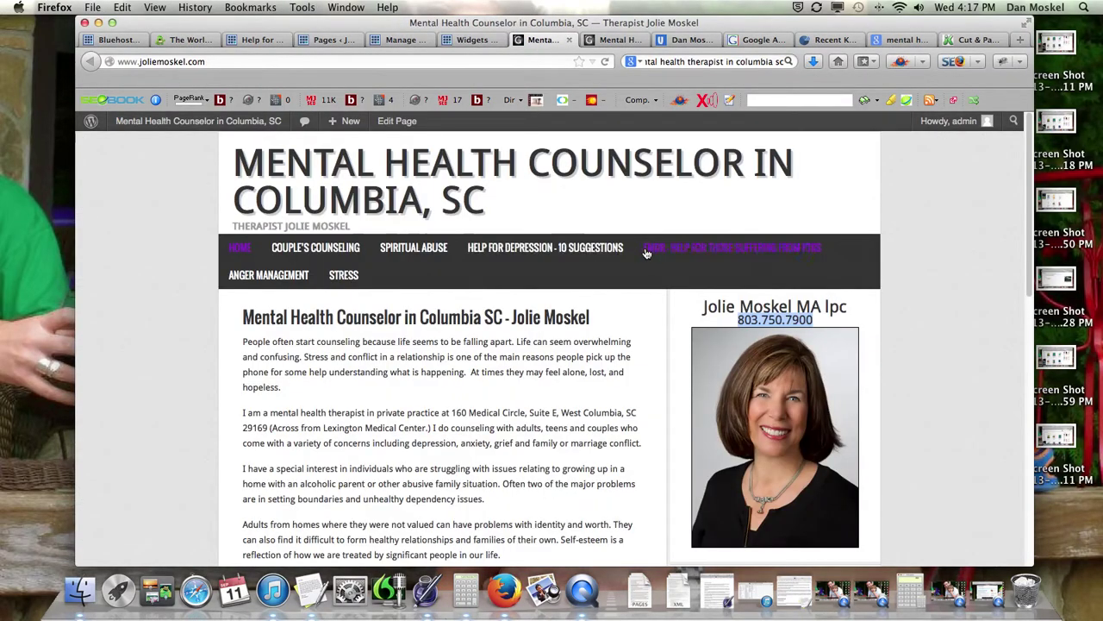
pyautogui.click(471, 43)
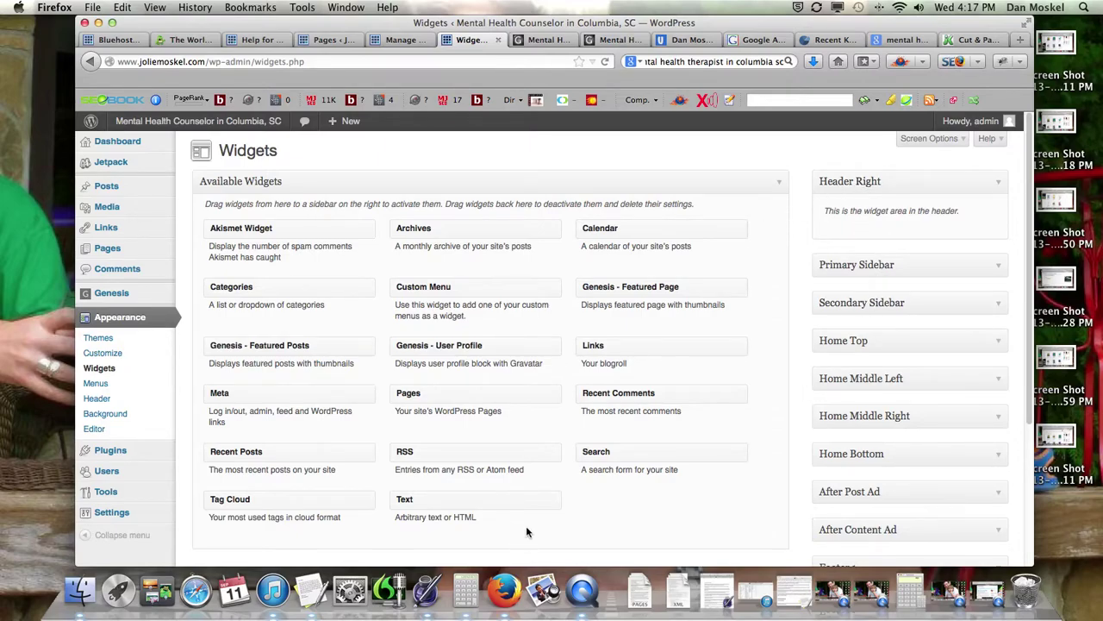
pyautogui.moveTo(507, 502); pyautogui.dragTo(862, 214)
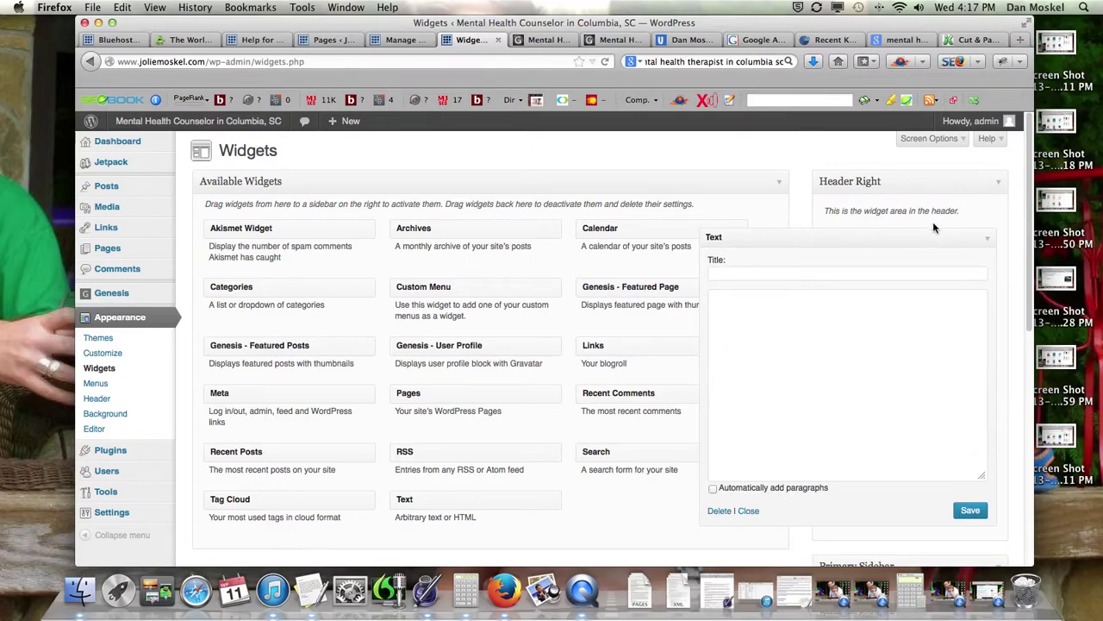
# Step: Fill the Text widget's body with "Call", the practice's phone number and "to schedule an appointment"
pyautogui.click(788, 320)
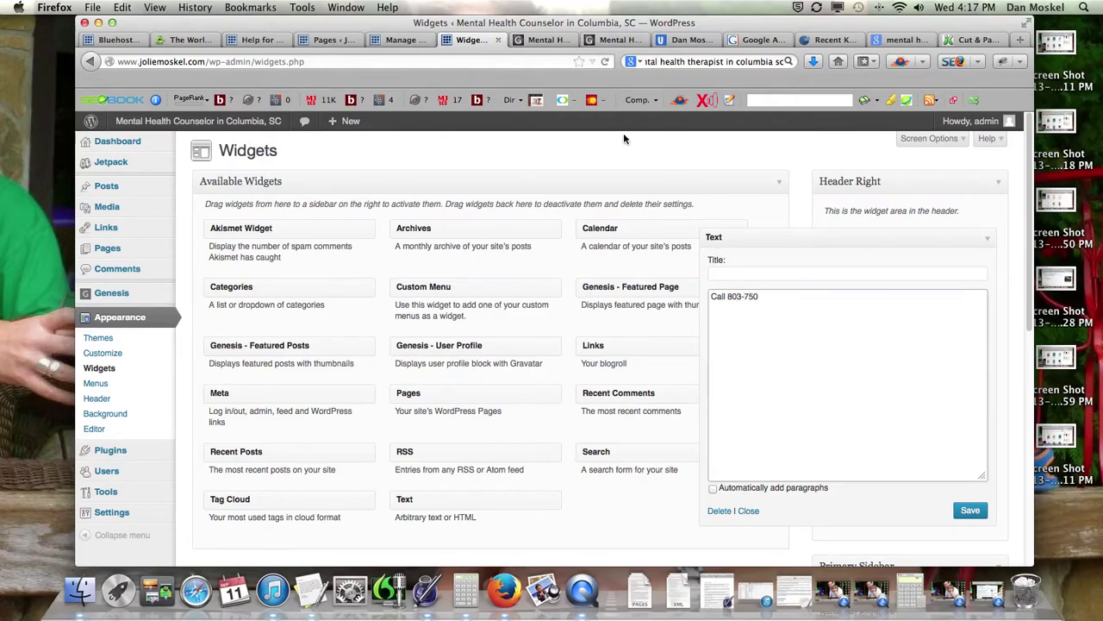
pyautogui.click(545, 41)
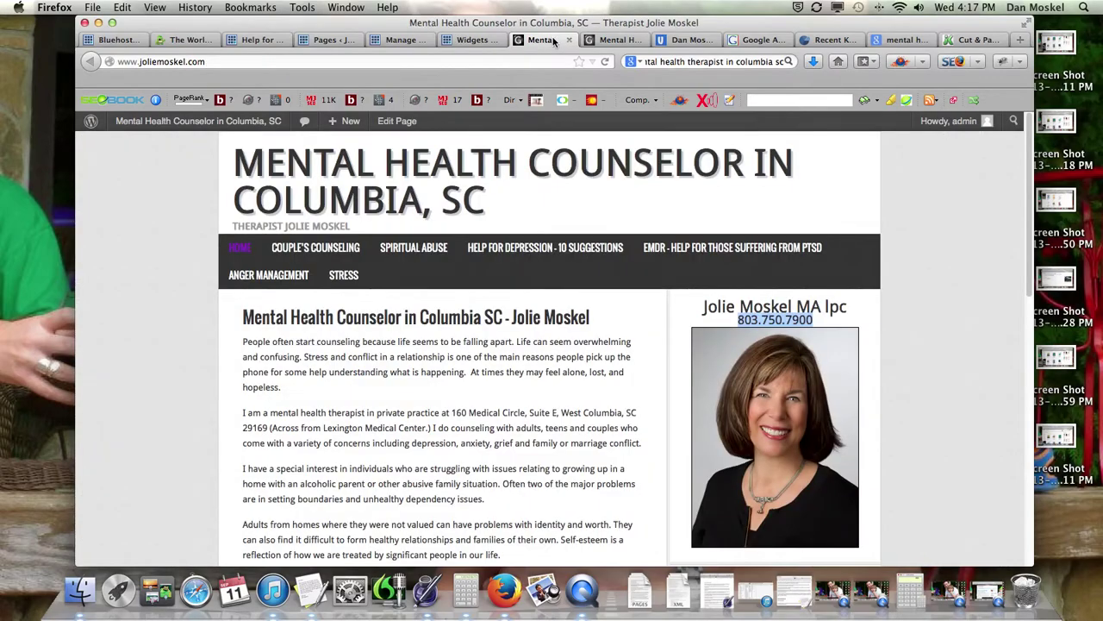
pyautogui.click(481, 43)
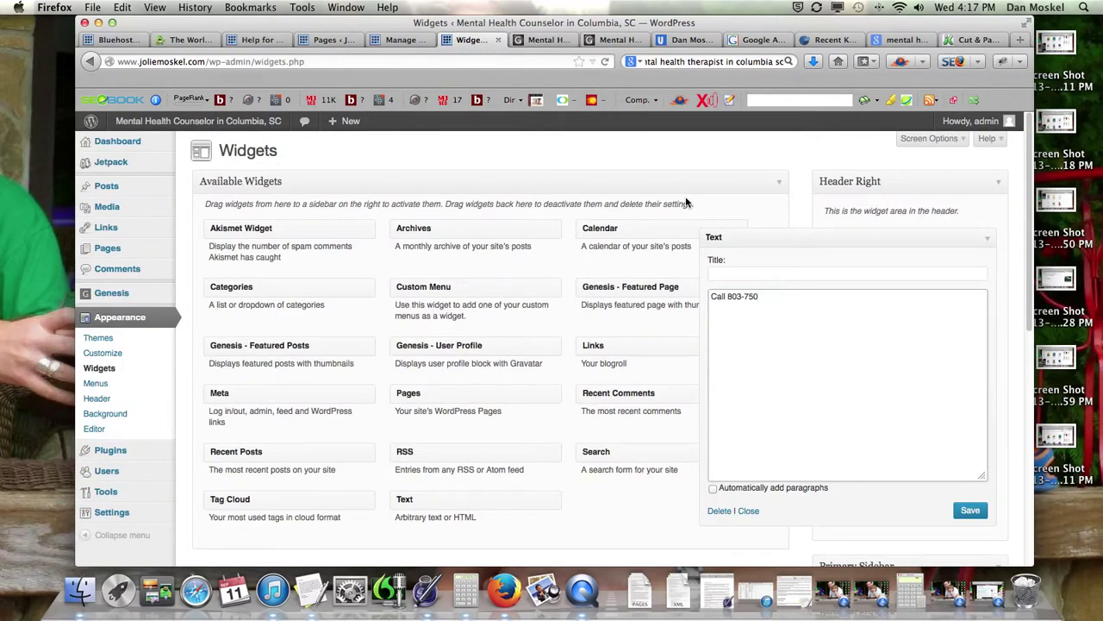
pyautogui.write('7900 ')
pyautogui.write('-')
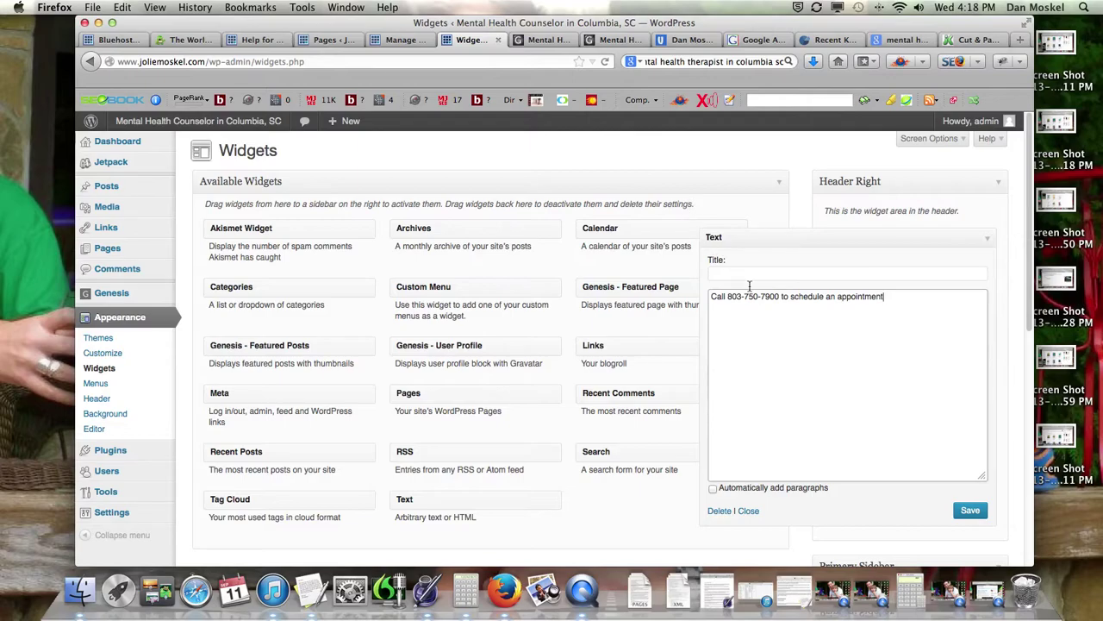
# Step: Capitalize the words after the phone number in the widget text as "To Schedule An Appointment"
pyautogui.click(783, 297)
pyautogui.press('BackSpace')
pyautogui.write('T')
pyautogui.click(794, 297)
pyautogui.press('BackSpace')
pyautogui.write('S')
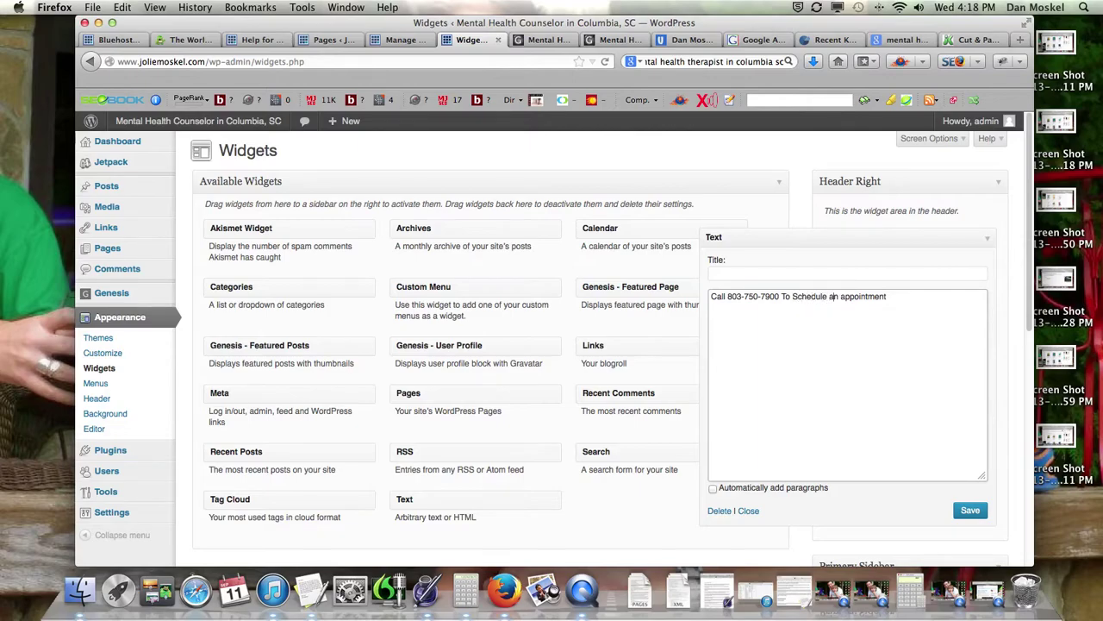
pyautogui.click(834, 296)
pyautogui.press('BackSpace')
pyautogui.write('A')
pyautogui.click(845, 297)
pyautogui.press('BackSpace')
pyautogui.write('A')
# Step: Save the Text widget and reload the site's home page to check the header
pyautogui.click(971, 511)
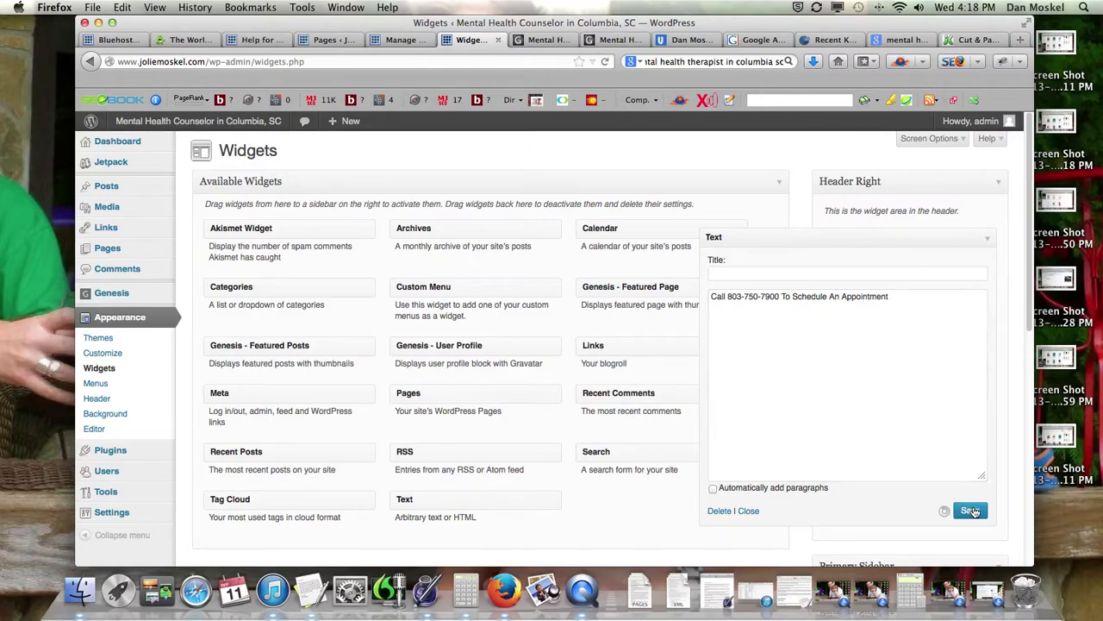
pyautogui.click(534, 40)
pyautogui.click(606, 63)
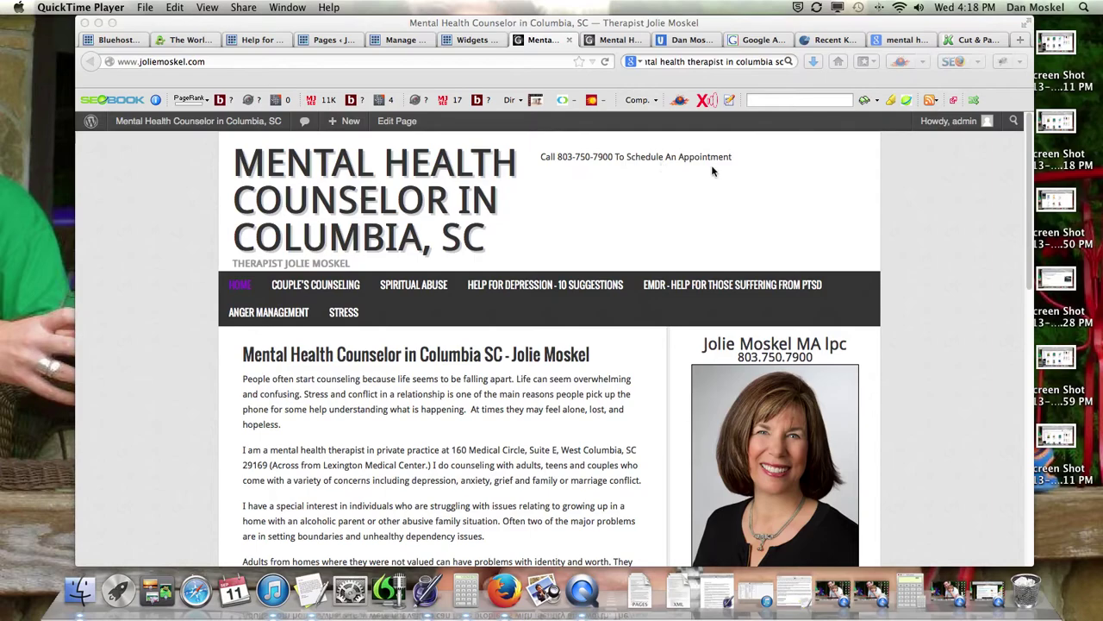
# Step: Copy the whole appointment line from the header's Text widget
pyautogui.click(472, 39)
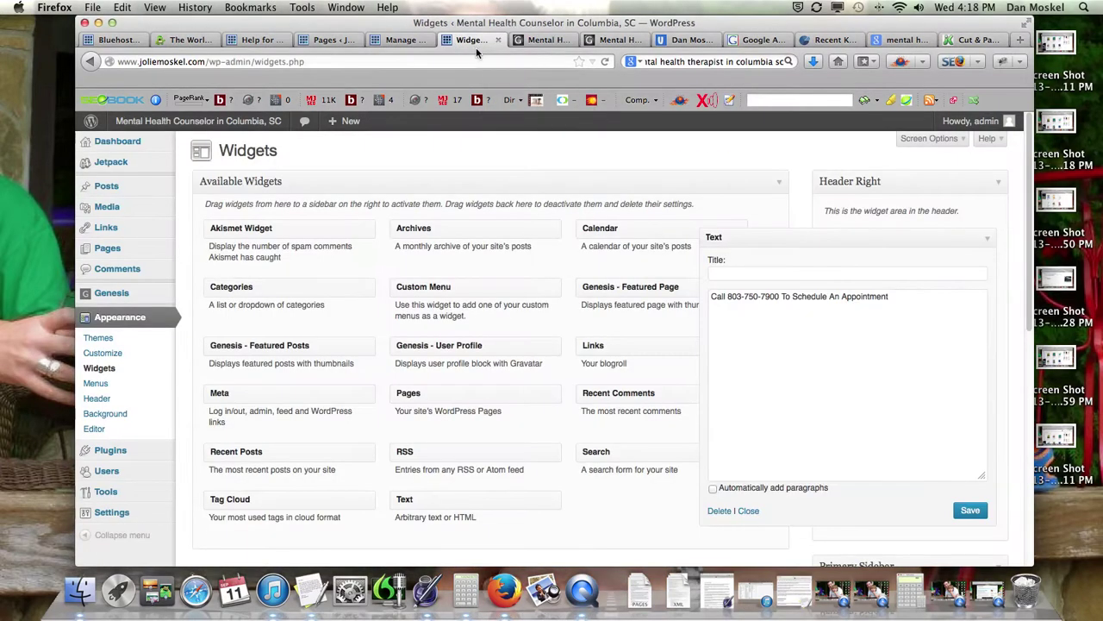
pyautogui.moveTo(911, 300); pyautogui.dragTo(703, 296)
pyautogui.rightClick(754, 300)
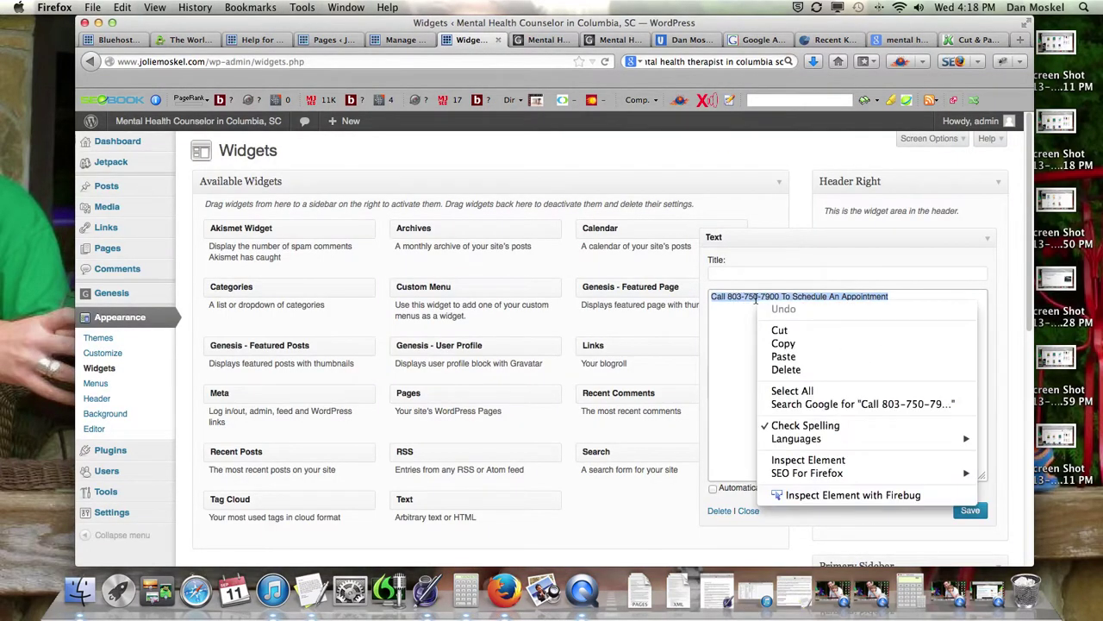
pyautogui.click(808, 345)
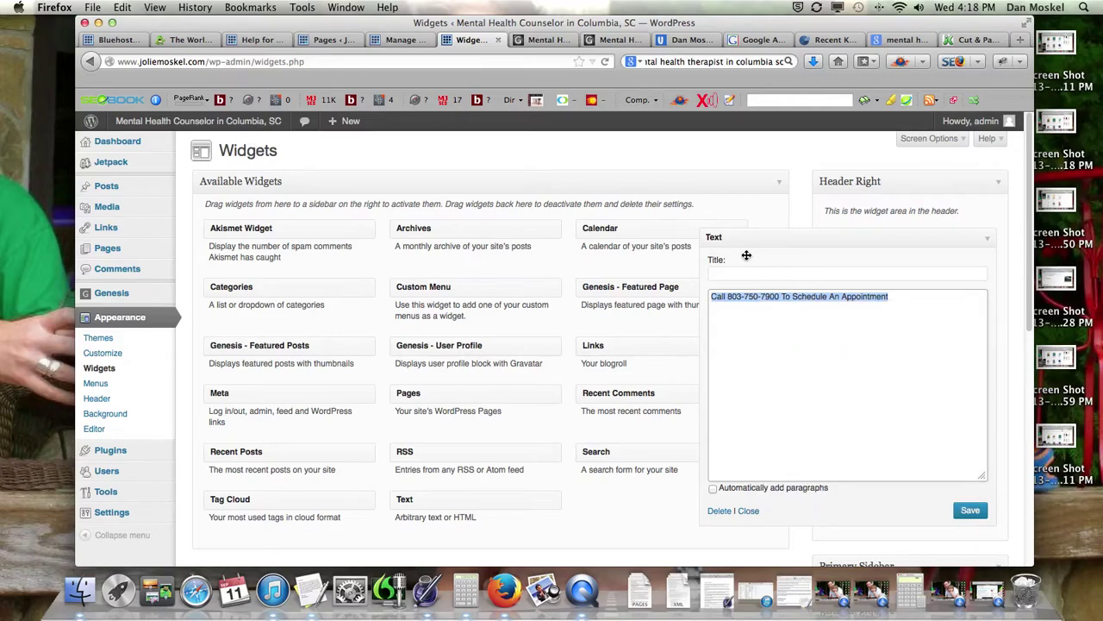
# Step: Check the header line on the home page, and open a new blank post in a separate browser tab
pyautogui.click(543, 39)
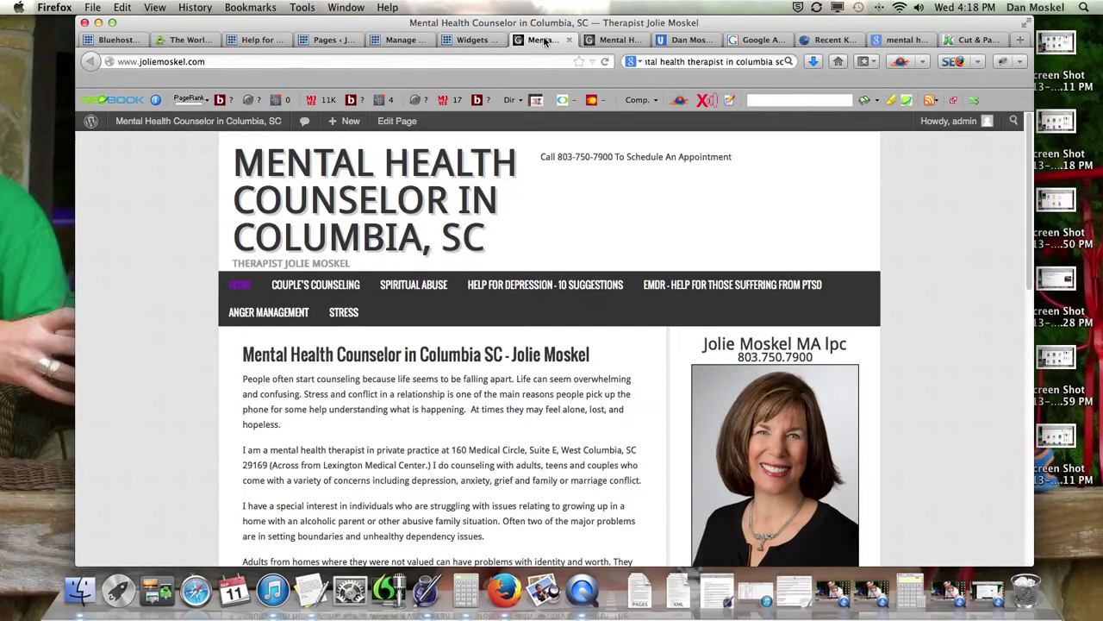
pyautogui.click(404, 41)
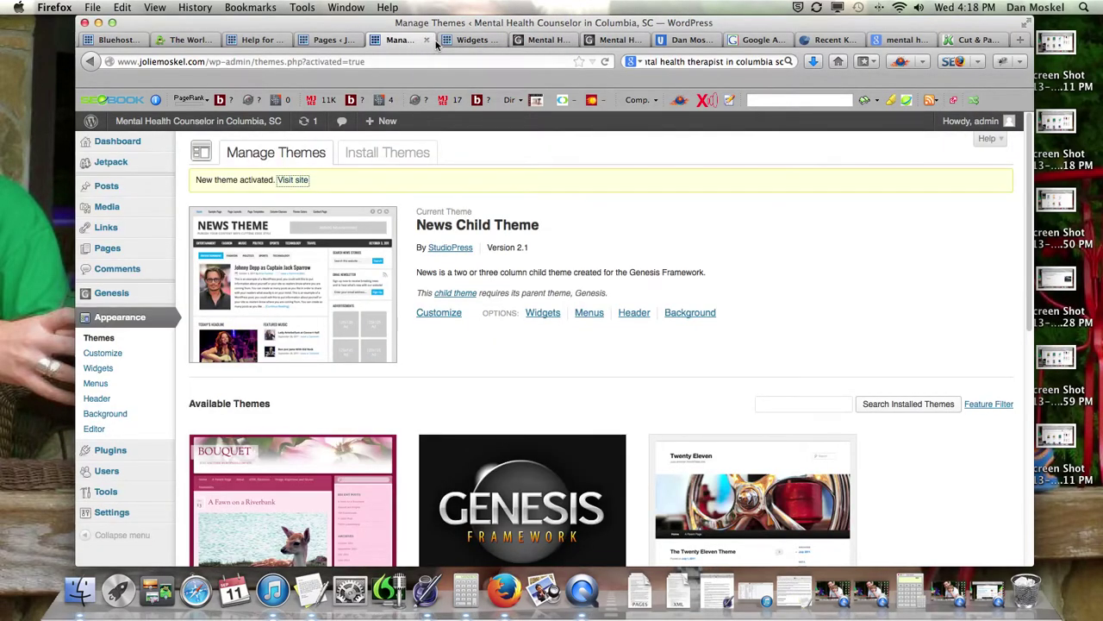
pyautogui.click(473, 40)
pyautogui.moveTo(337, 121)
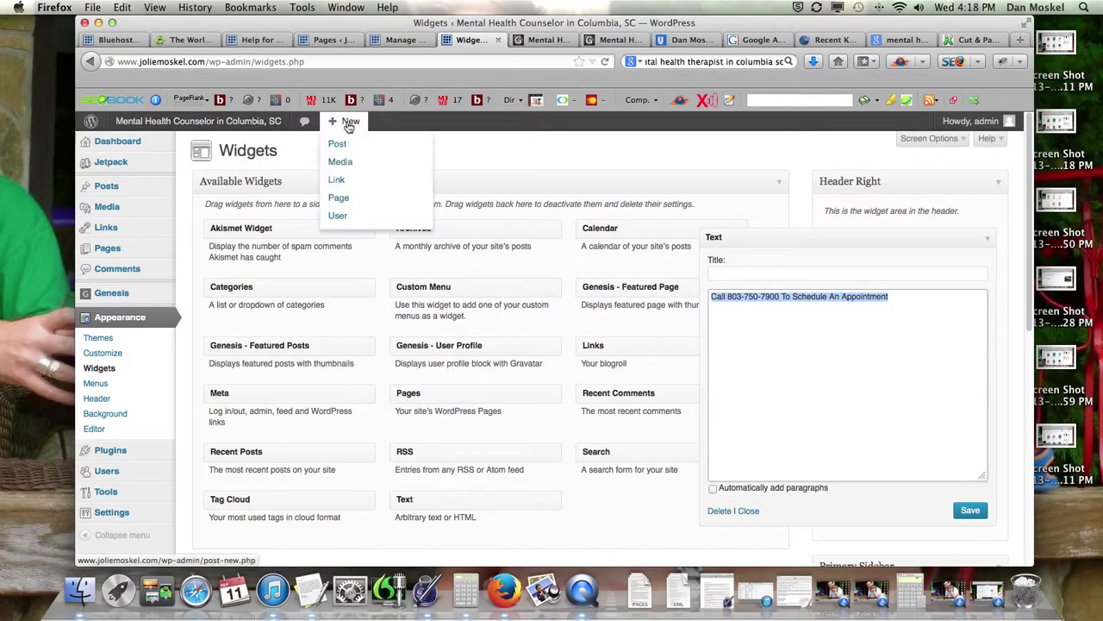
pyautogui.rightClick(336, 143)
pyautogui.click(351, 154)
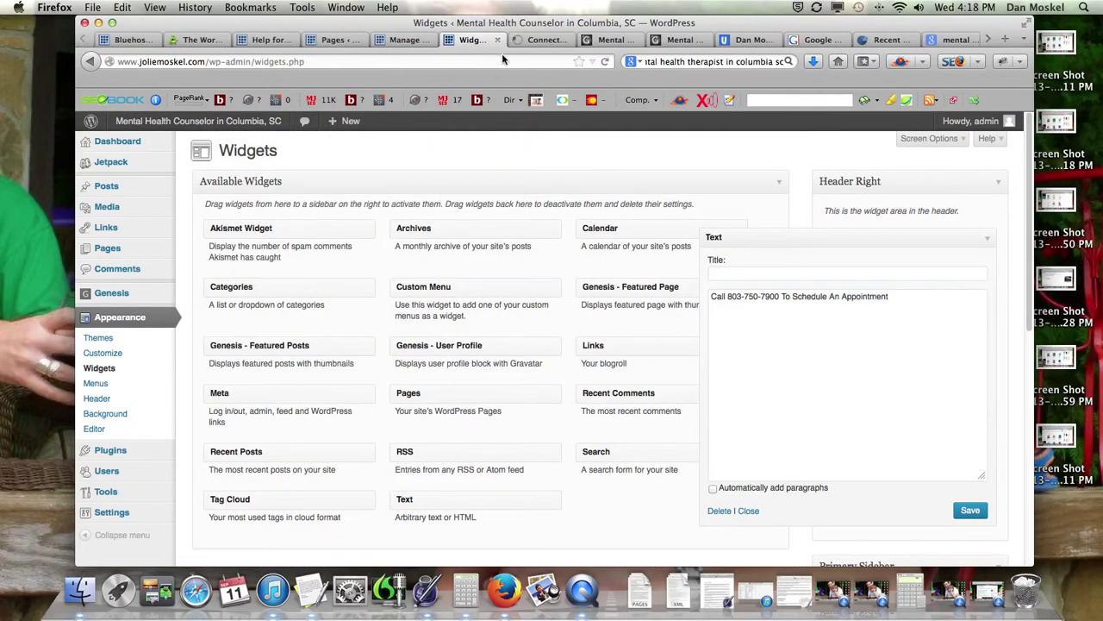
pyautogui.click(540, 40)
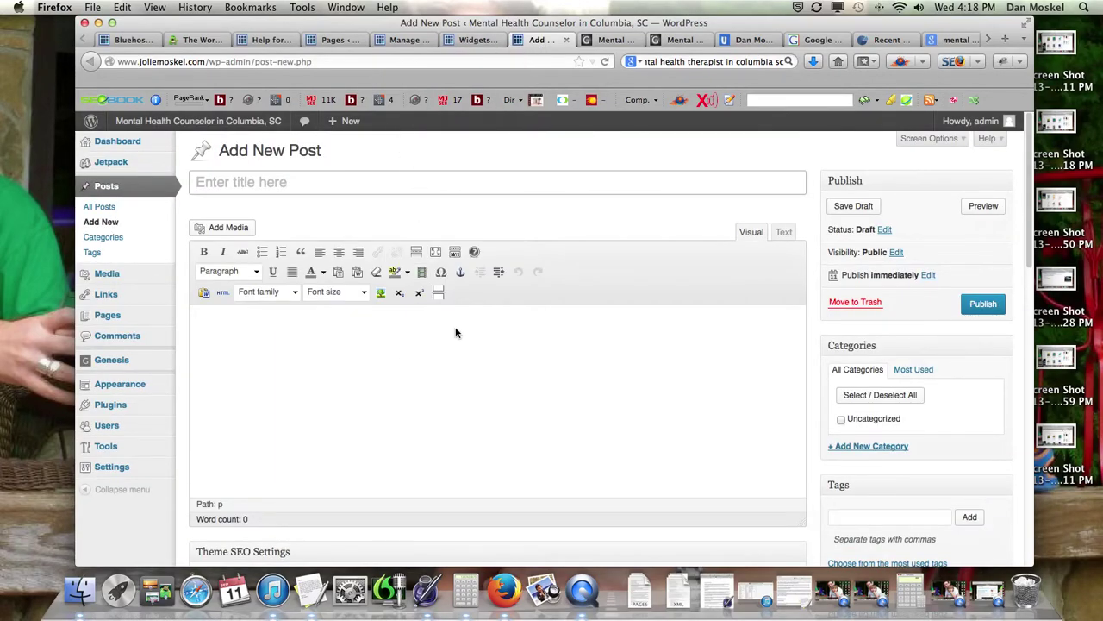
# Step: Paste the copied appointment line into the blank post's body and set its font family to Comic Sans MS
pyautogui.click(462, 324)
pyautogui.press('super+v')
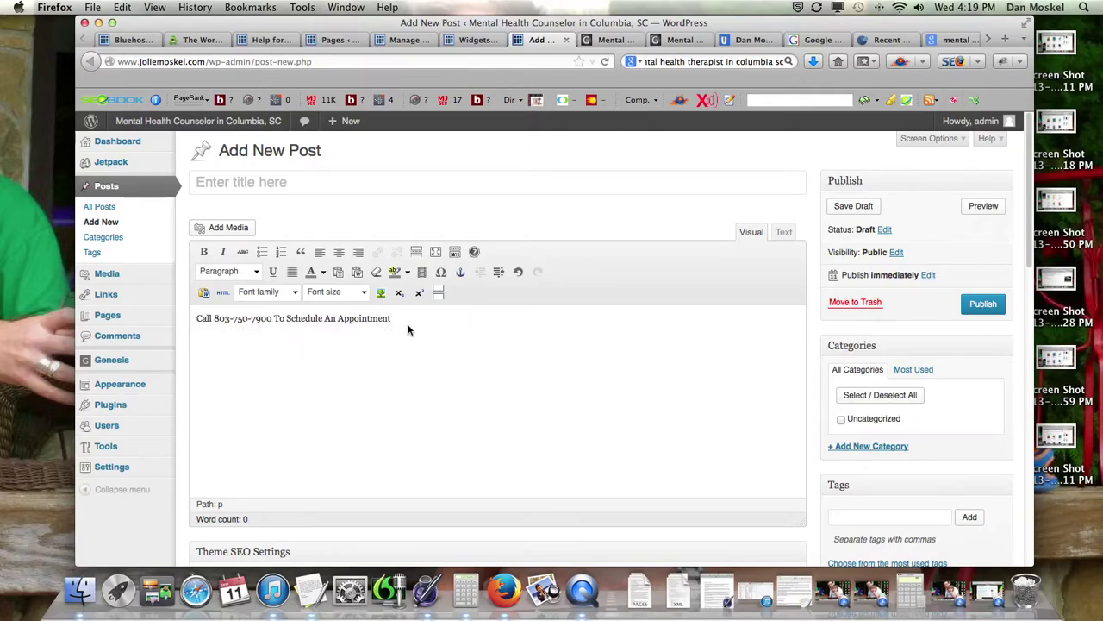
pyautogui.moveTo(406, 318); pyautogui.dragTo(190, 318)
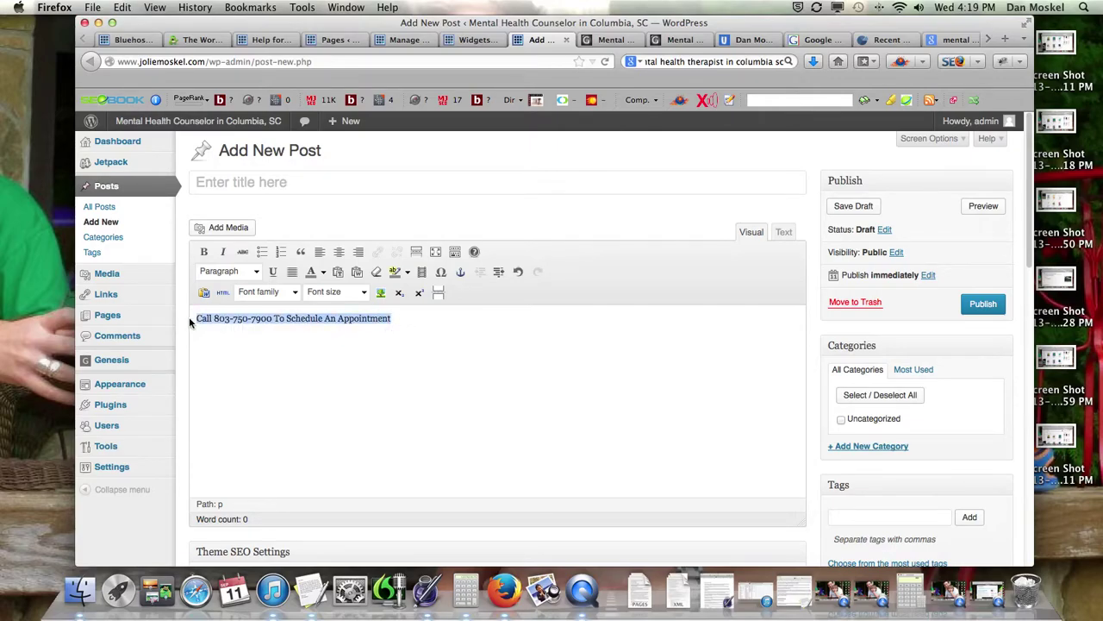
pyautogui.click(294, 292)
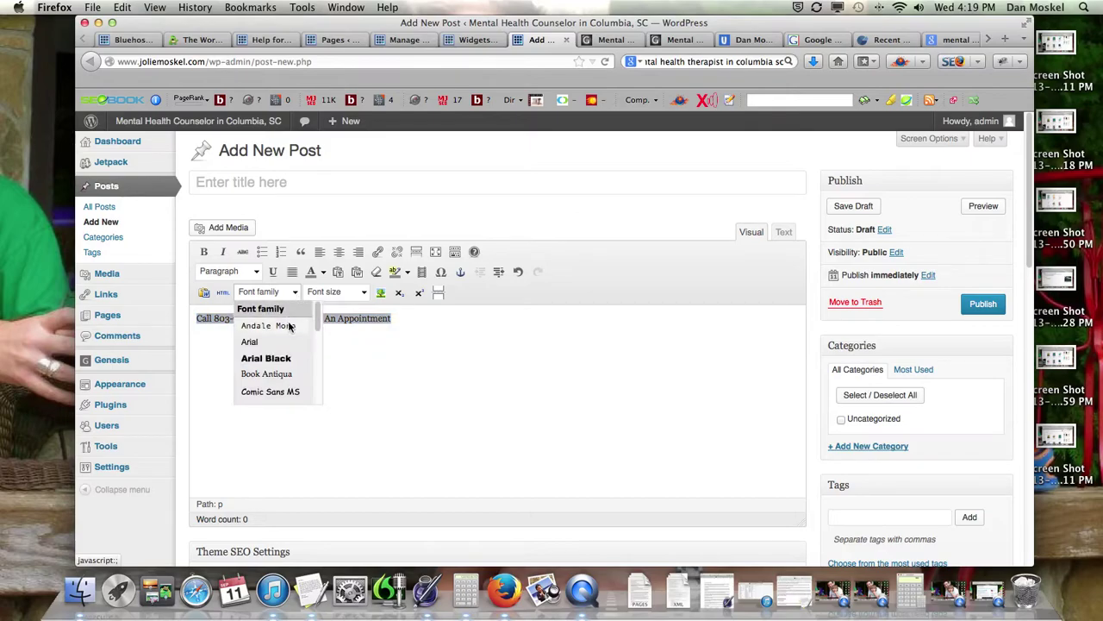
pyautogui.scroll(-4, 290, 325)
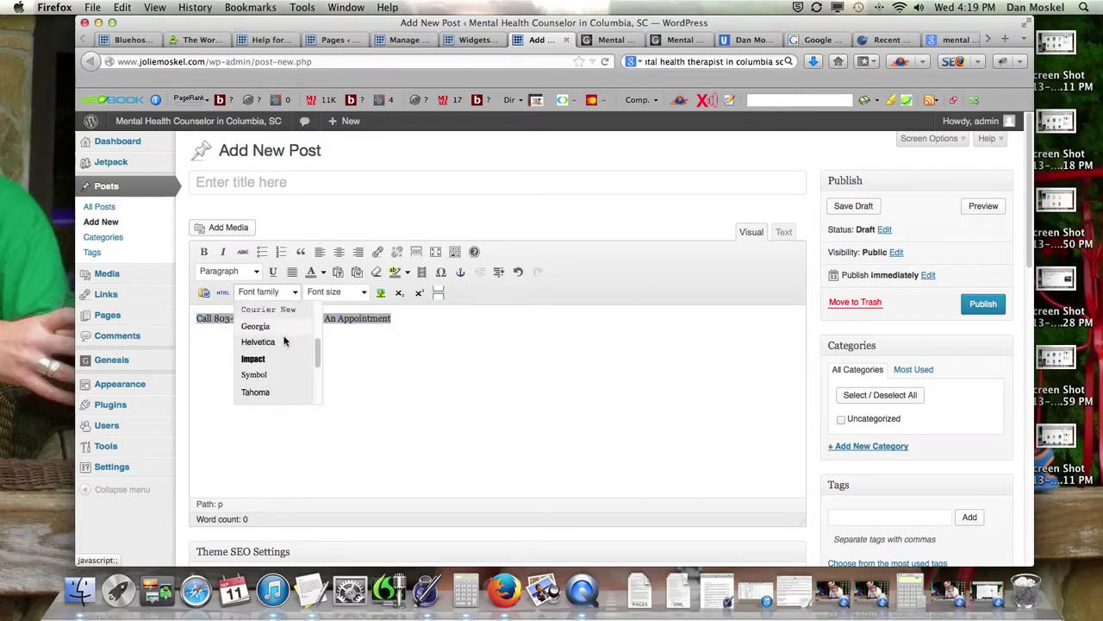
pyautogui.scroll(-2, 286, 342)
pyautogui.scroll(-1, 289, 342)
pyautogui.scroll(1, 289, 342)
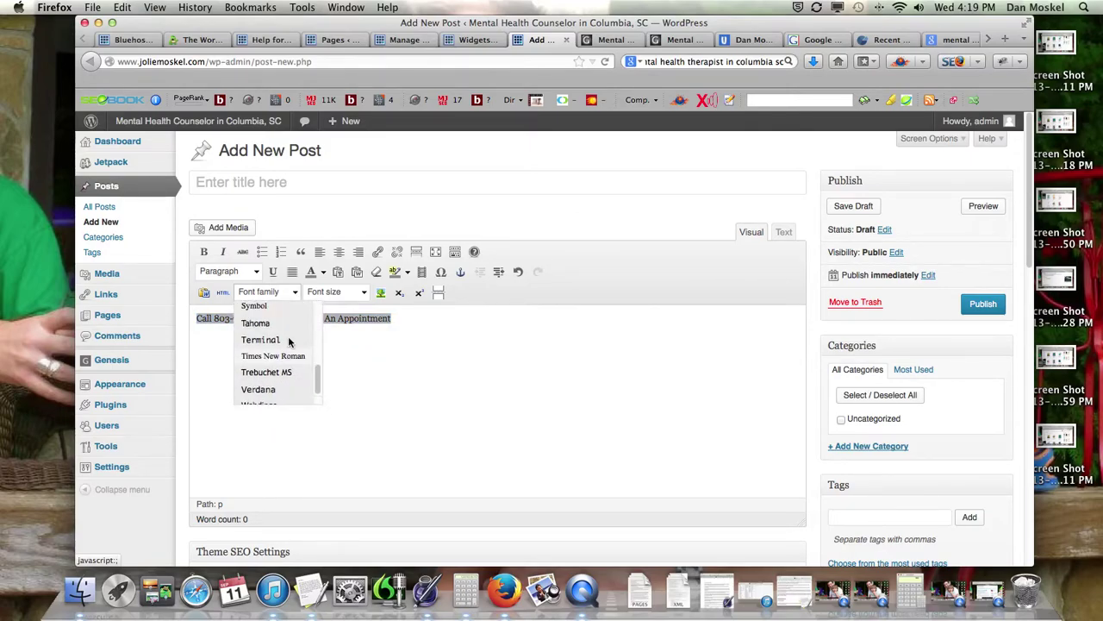
pyautogui.scroll(5, 287, 339)
pyautogui.scroll(-2, 280, 335)
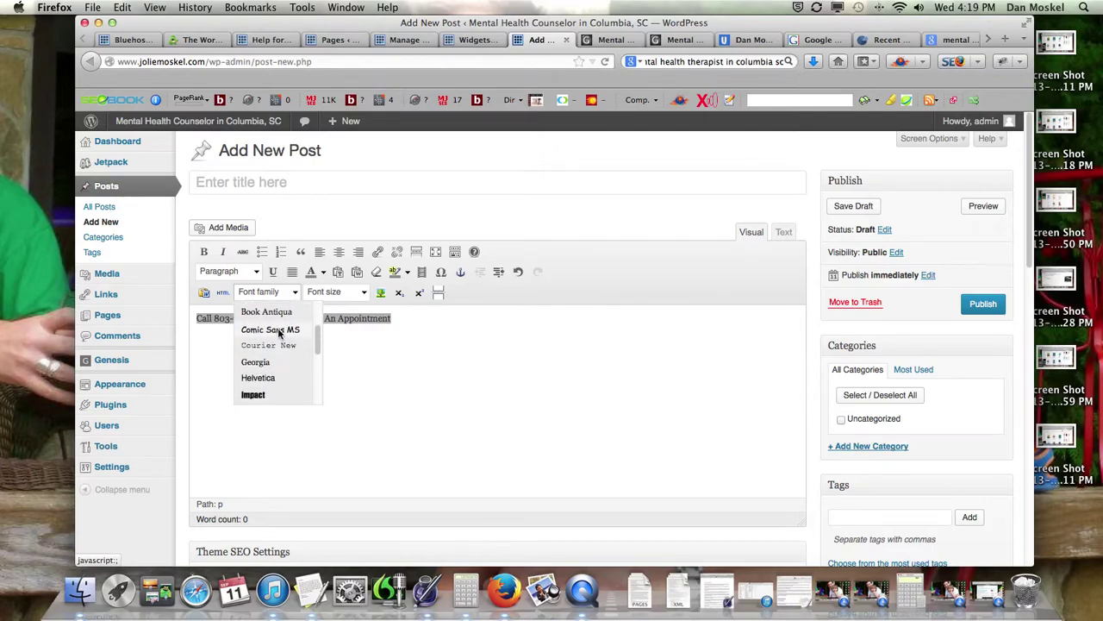
pyautogui.click(278, 330)
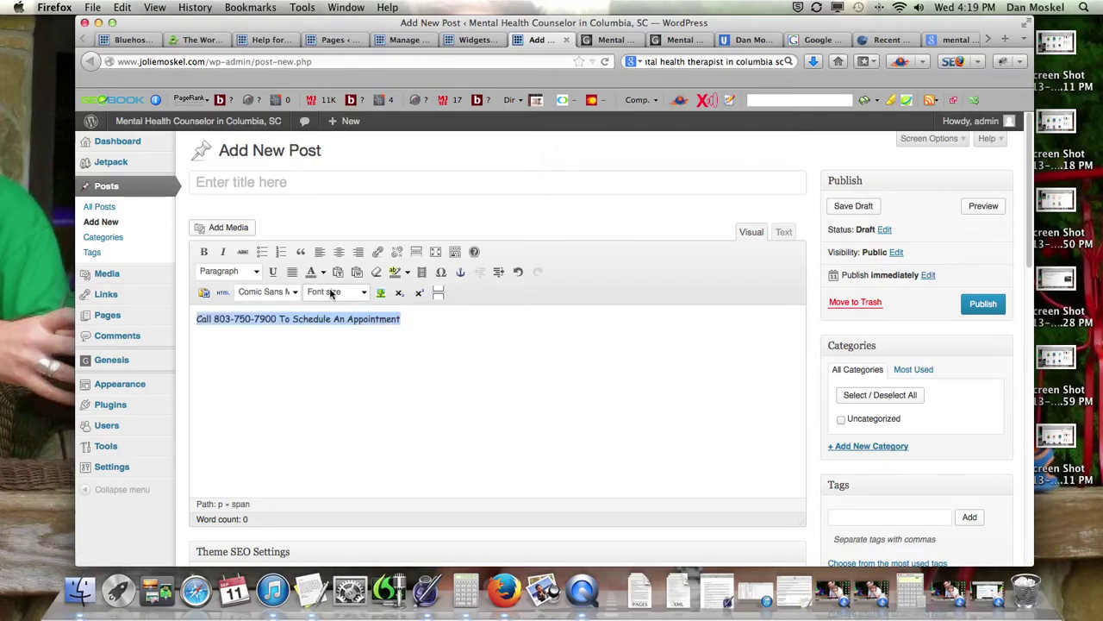
# Step: Try the 5 (18pt) and 3 (12pt) font sizes on the appointment line
pyautogui.click(365, 294)
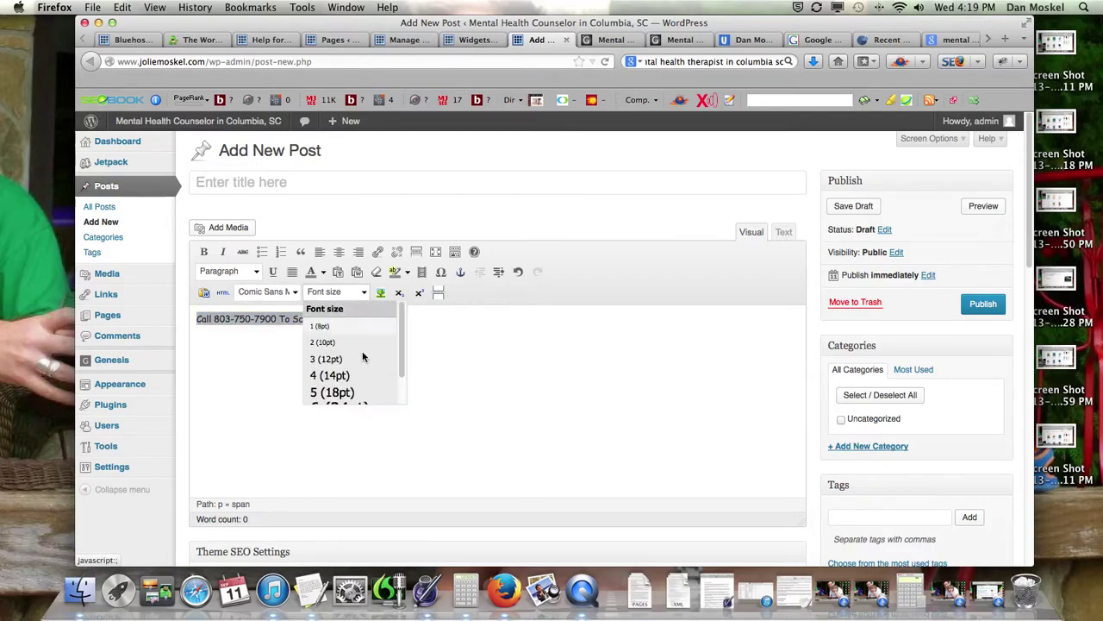
pyautogui.click(344, 394)
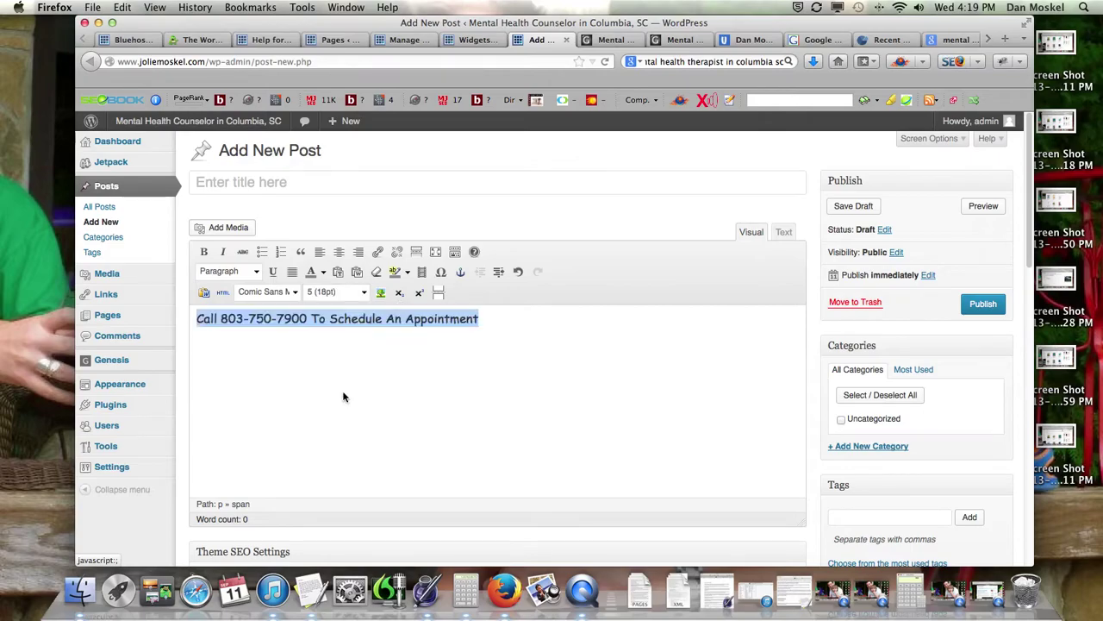
pyautogui.click(364, 292)
pyautogui.click(345, 359)
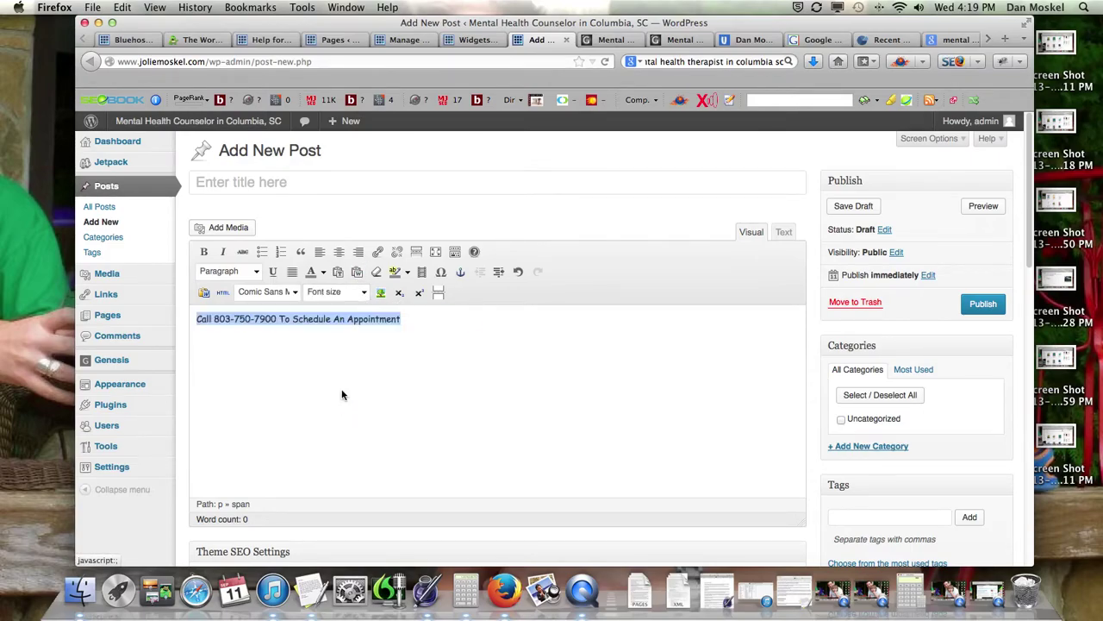
# Step: Set the appointment line's font size to 6 (24pt) and align the text right
pyautogui.click(363, 292)
pyautogui.scroll(-2, 347, 371)
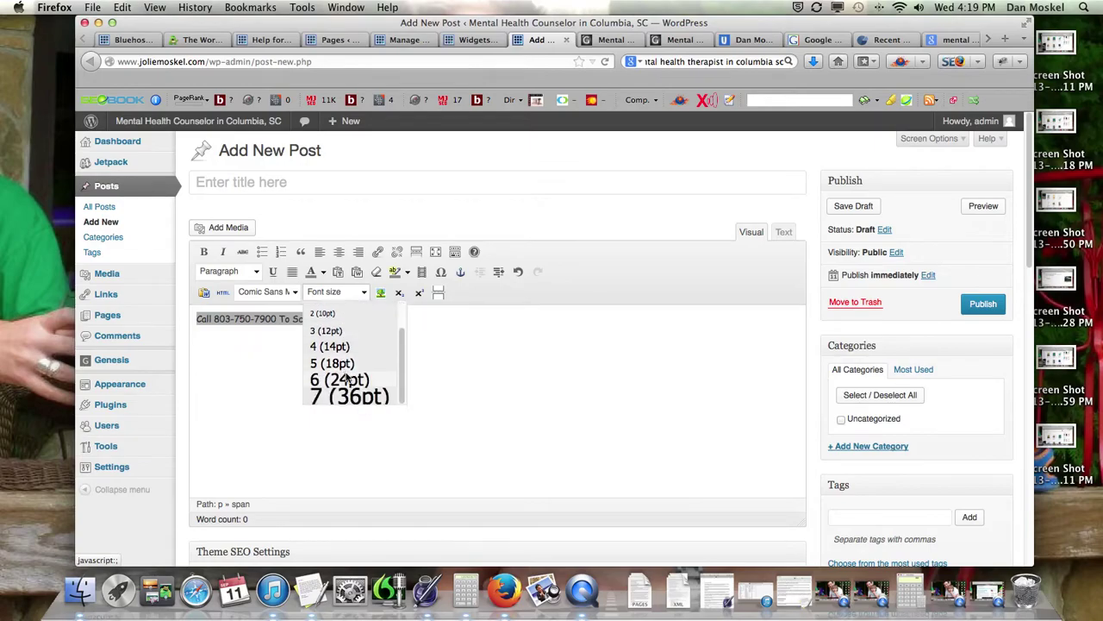
pyautogui.click(348, 379)
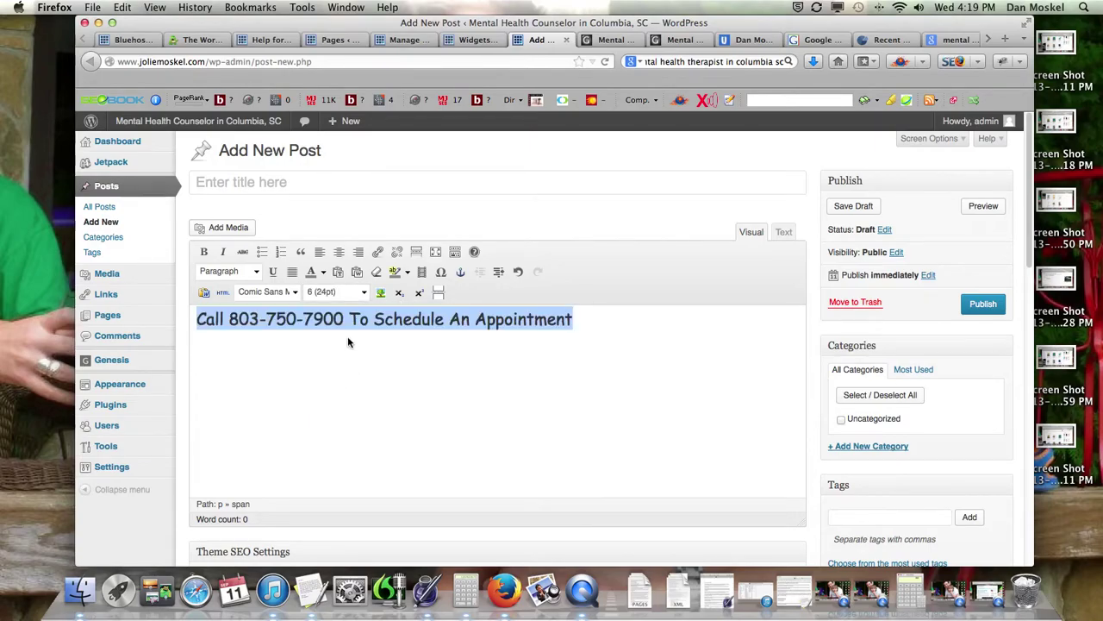
pyautogui.click(362, 253)
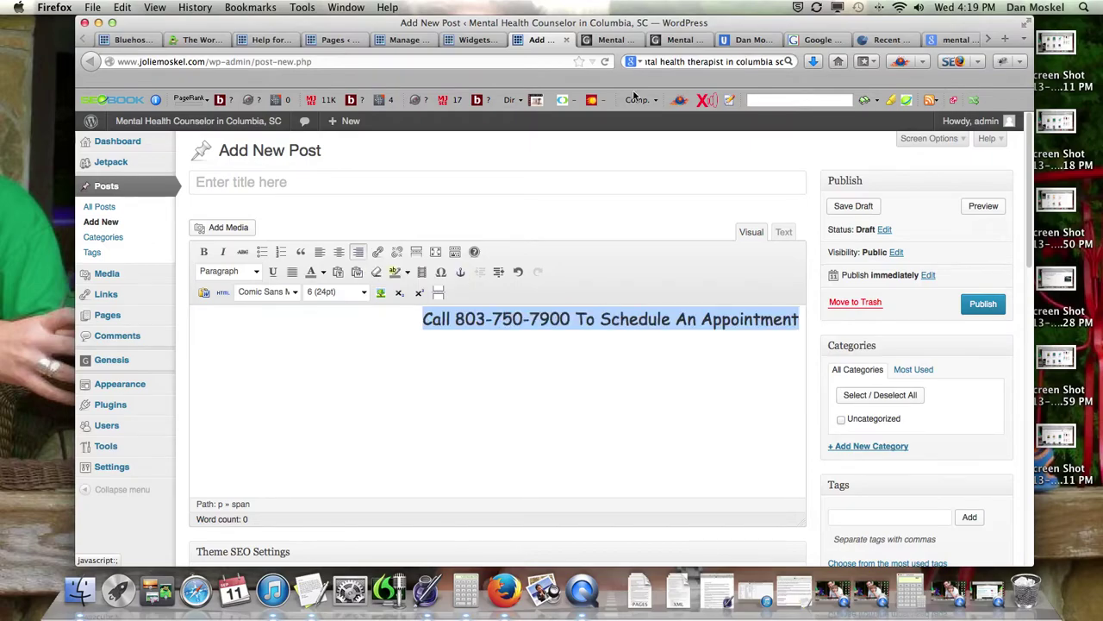
# Step: Compare the line with the home page's colors and set its text color to purple (#800080)
pyautogui.click(614, 40)
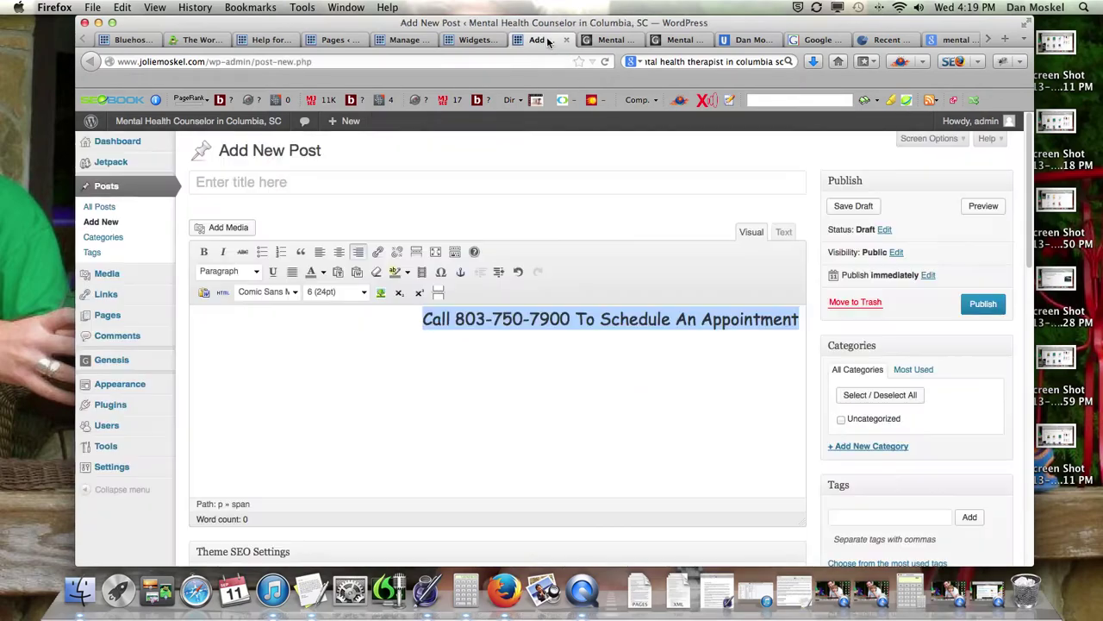
pyautogui.click(545, 40)
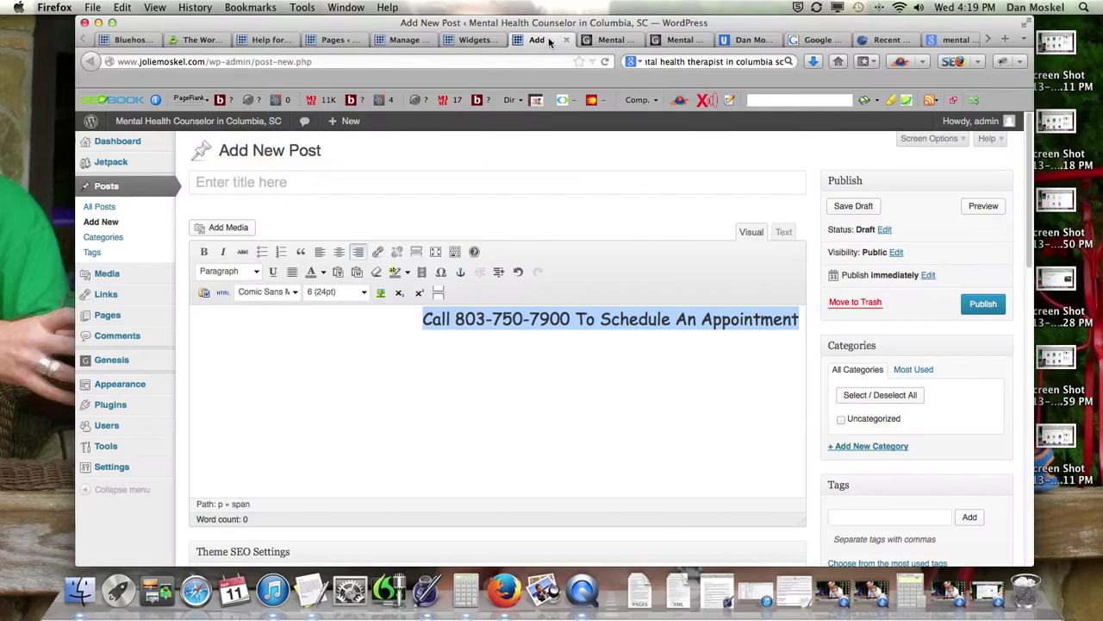
pyautogui.click(324, 273)
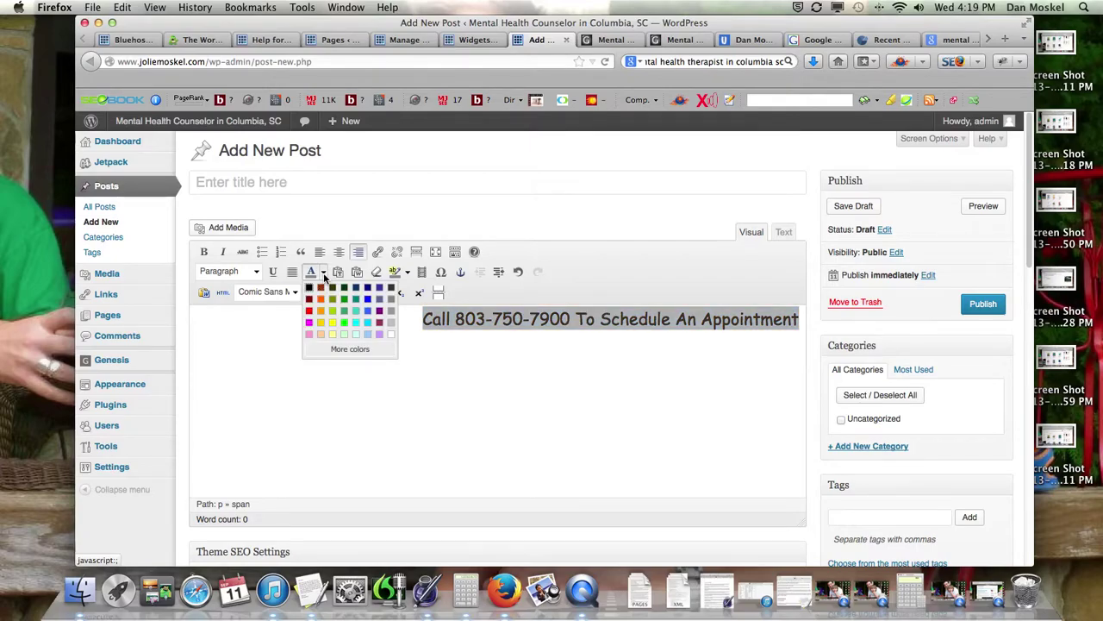
pyautogui.click(606, 40)
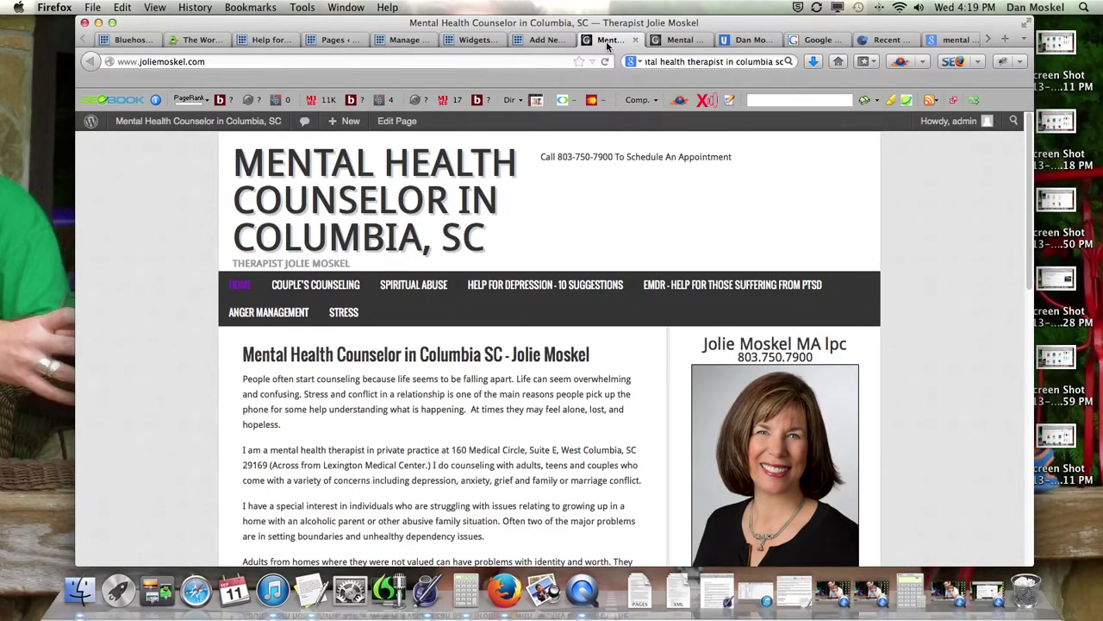
pyautogui.click(548, 40)
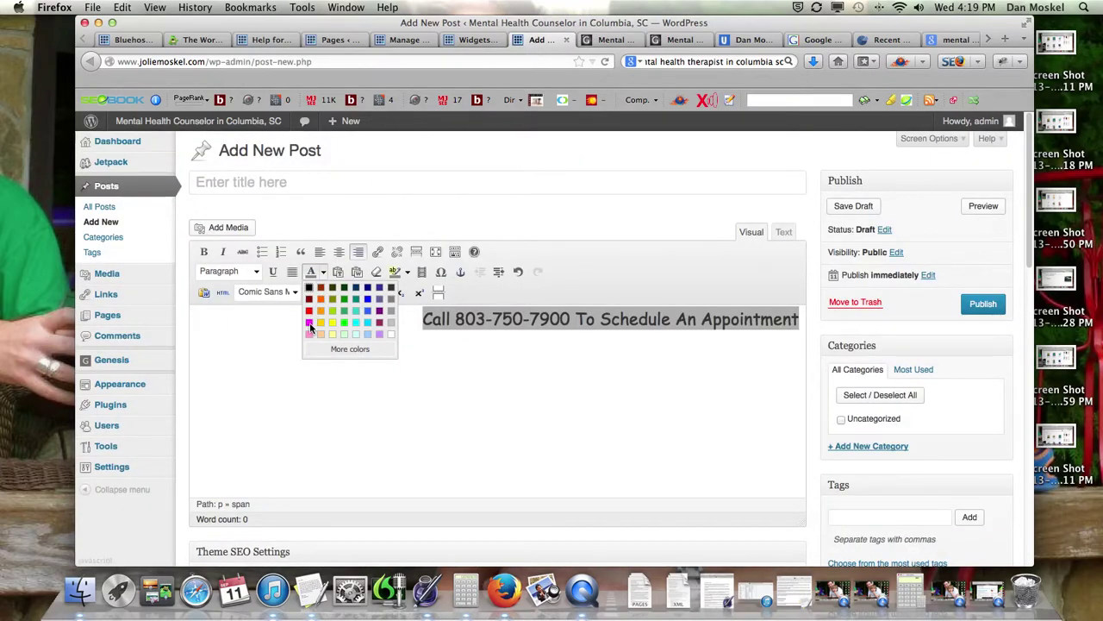
pyautogui.click(380, 316)
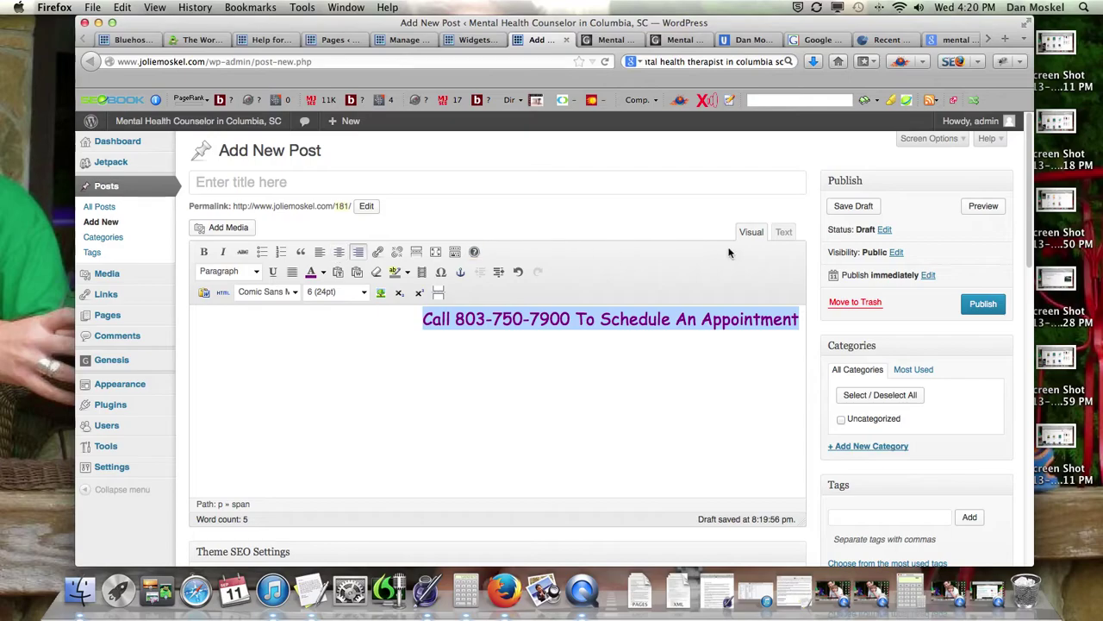
# Step: Show the post's HTML source and copy all of the formatted appointment line's code
pyautogui.click(785, 234)
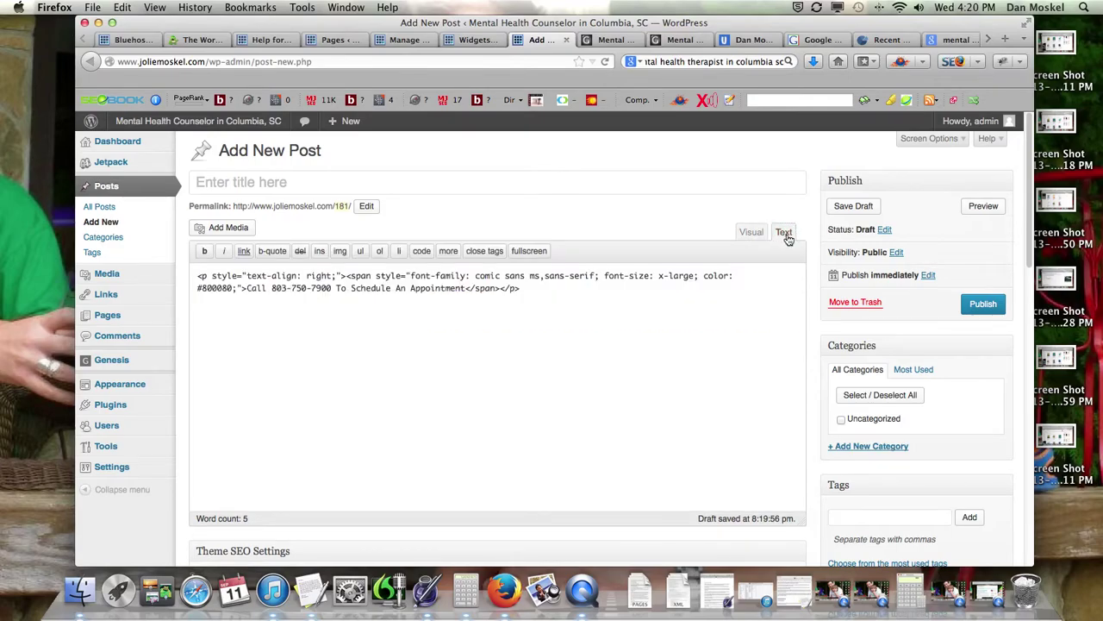
pyautogui.press('super+a')
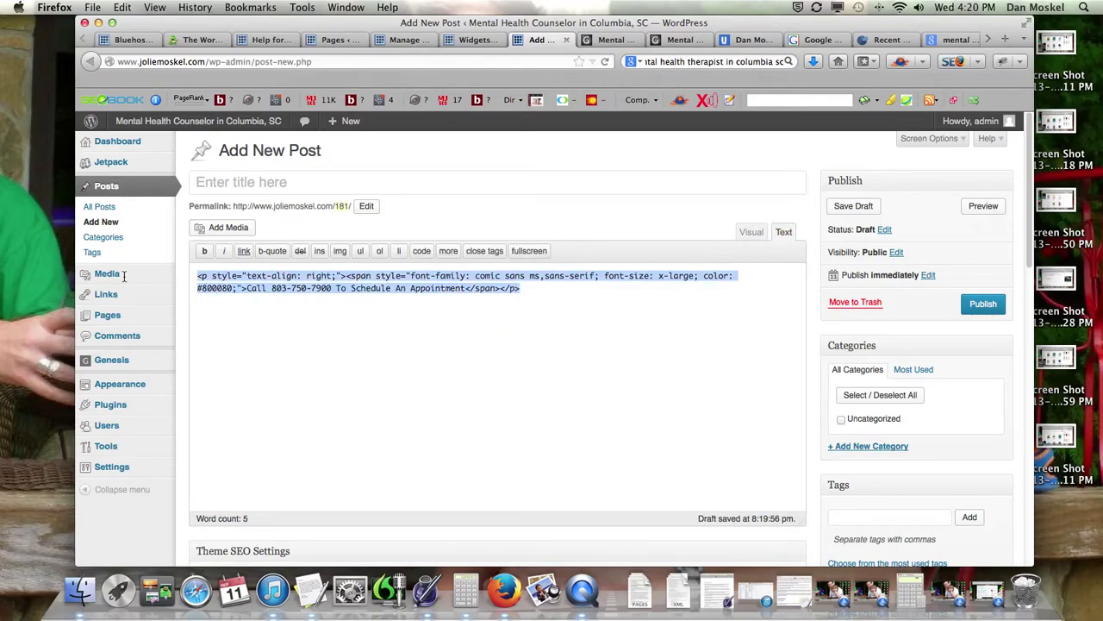
pyautogui.rightClick(324, 287)
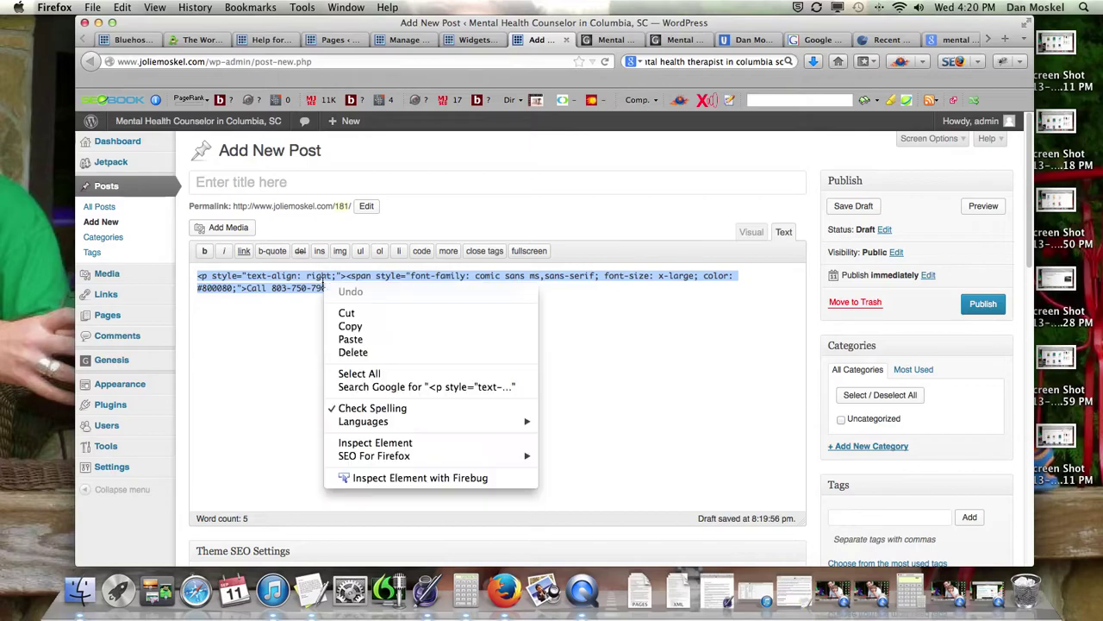
pyautogui.click(364, 326)
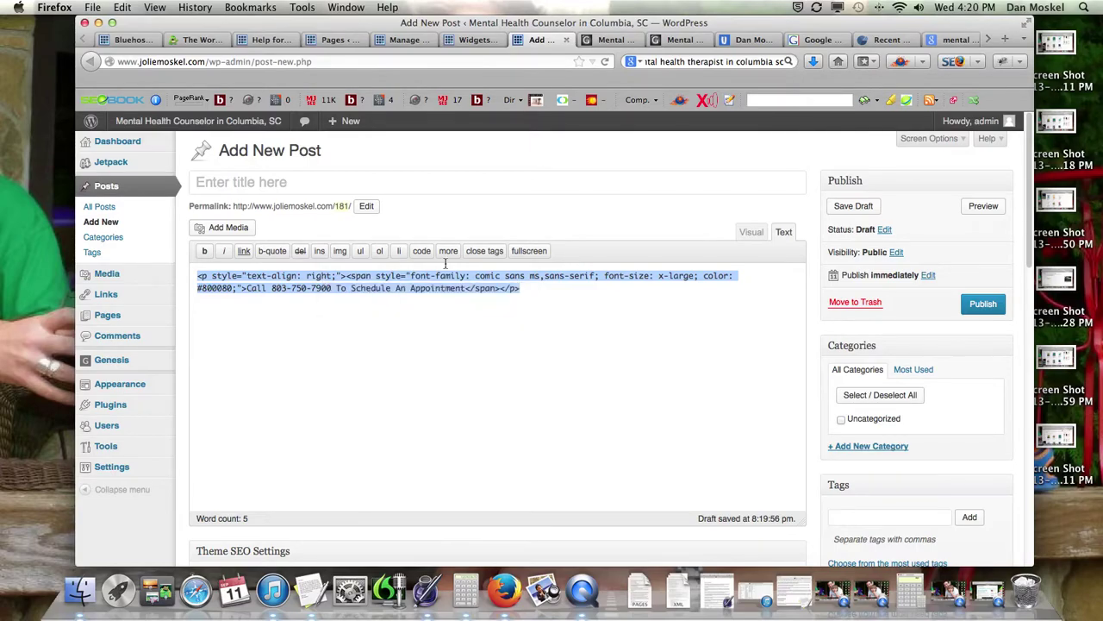
# Step: Replace the plain appointment line in the Header Right Text widget with the copied HTML
pyautogui.click(472, 39)
pyautogui.tripleClick(897, 300)
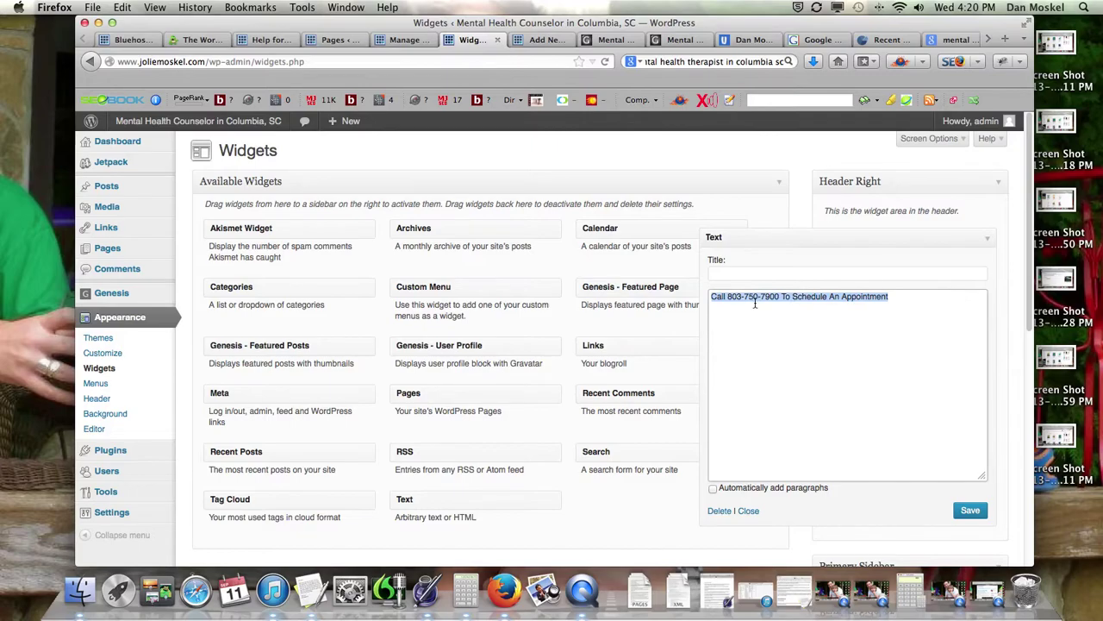
pyautogui.click(757, 301)
pyautogui.moveTo(890, 297); pyautogui.dragTo(657, 294)
pyautogui.press('super+v')
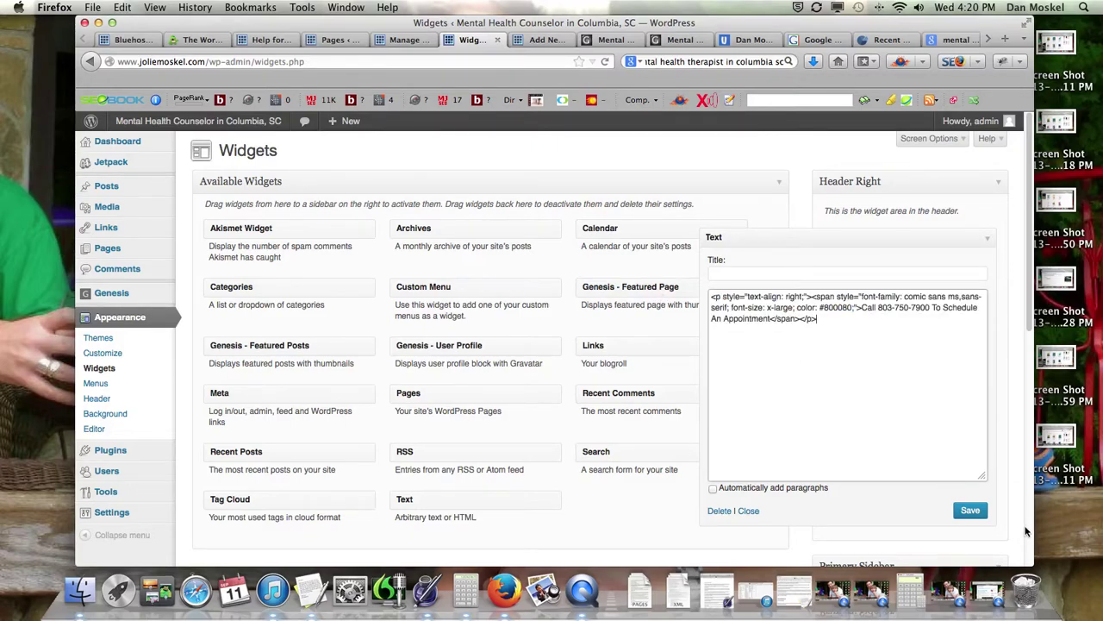
# Step: Save the Text widget and reload the home page to check the formatted header line
pyautogui.click(974, 511)
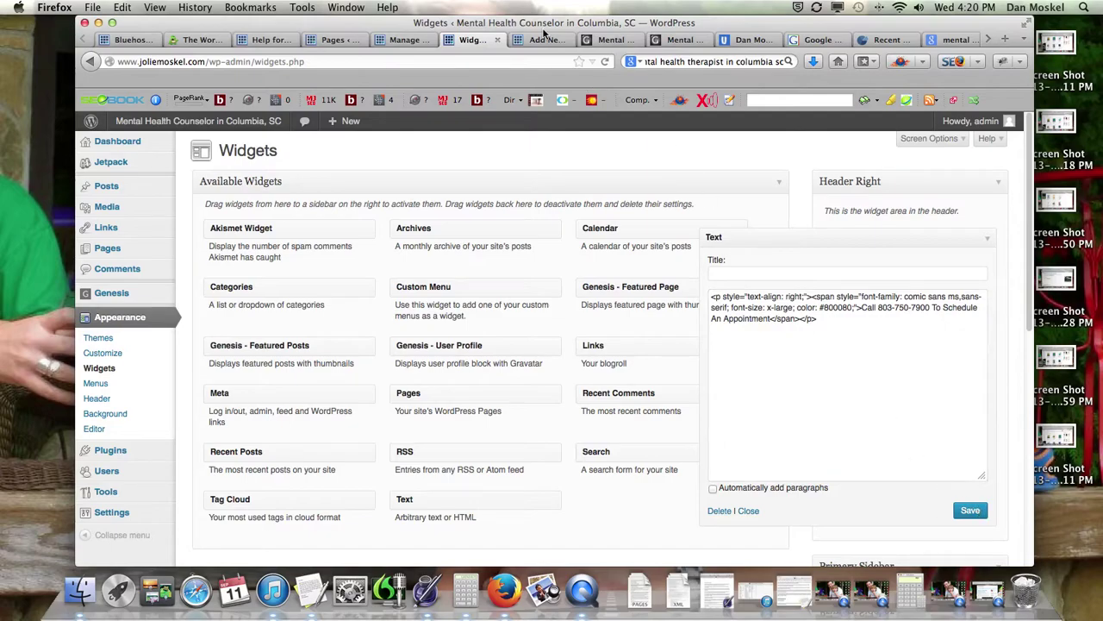
pyautogui.click(616, 42)
pyautogui.click(604, 61)
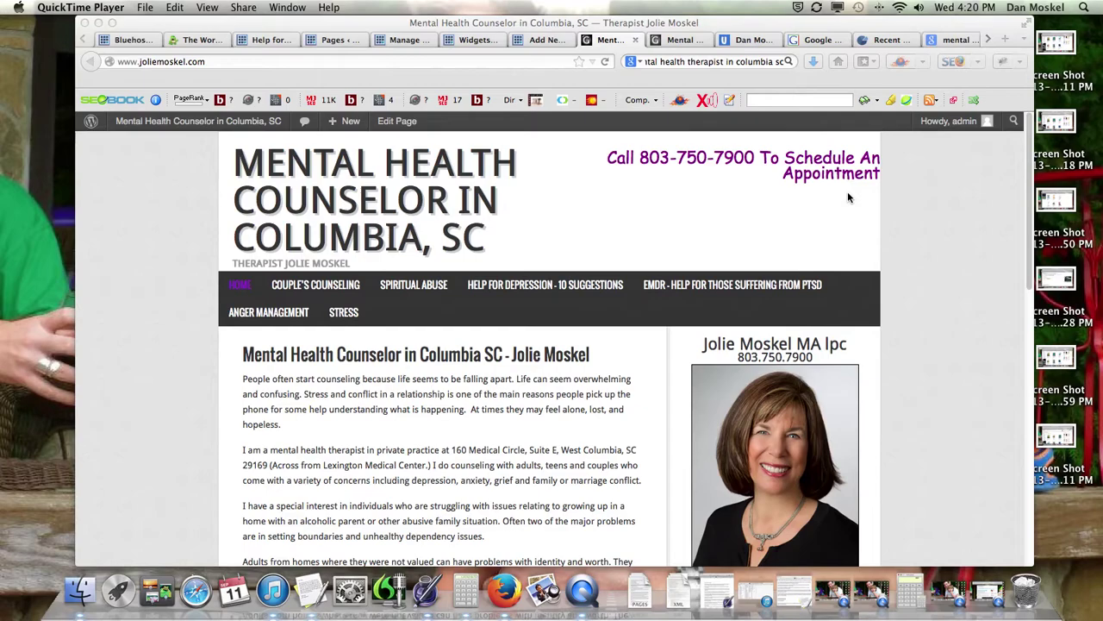
# Step: Return to the post's visual view and break the appointment line directly after the phone number
pyautogui.click(546, 40)
pyautogui.click(751, 231)
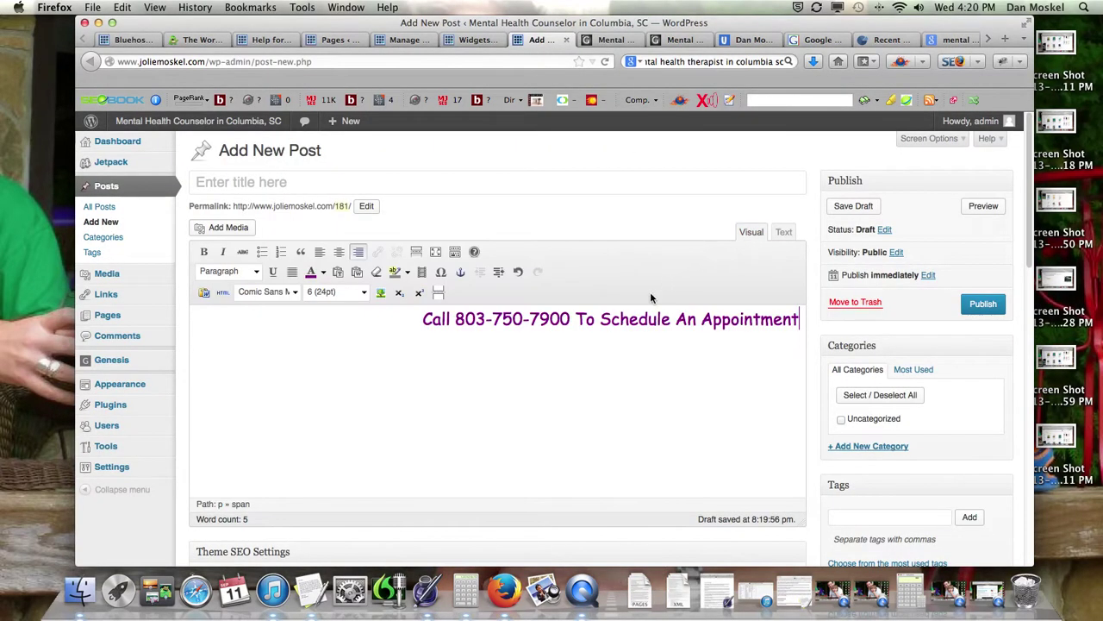
pyautogui.click(601, 319)
pyautogui.moveTo(575, 319); pyautogui.dragTo(672, 319)
pyautogui.press('Left')
pyautogui.hotkey('shift', 'Return')
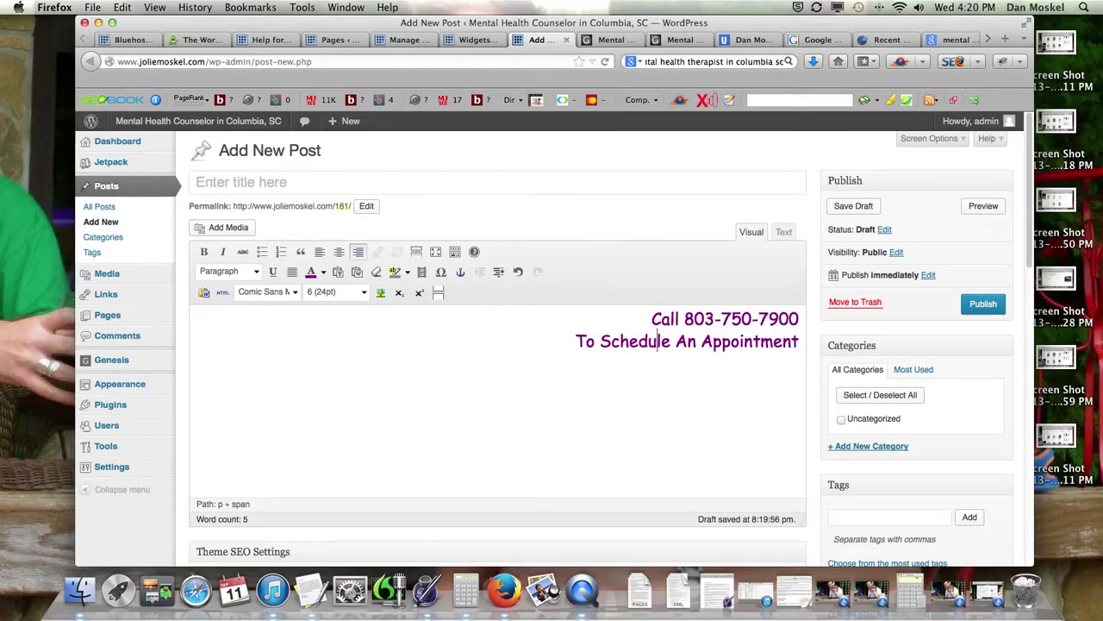
# Step: Replace "To Schedule" with "For" on the second line and compare the wording with the home page header
pyautogui.press('Right')
pyautogui.press('Right')
pyautogui.press('BackSpace')
pyautogui.press('BackSpace')
pyautogui.press('BackSpace')
pyautogui.press('BackSpace')
pyautogui.press('BackSpace')
pyautogui.press('BackSpace')
pyautogui.press('BackSpace')
pyautogui.press('BackSpace')
pyautogui.press('BackSpace')
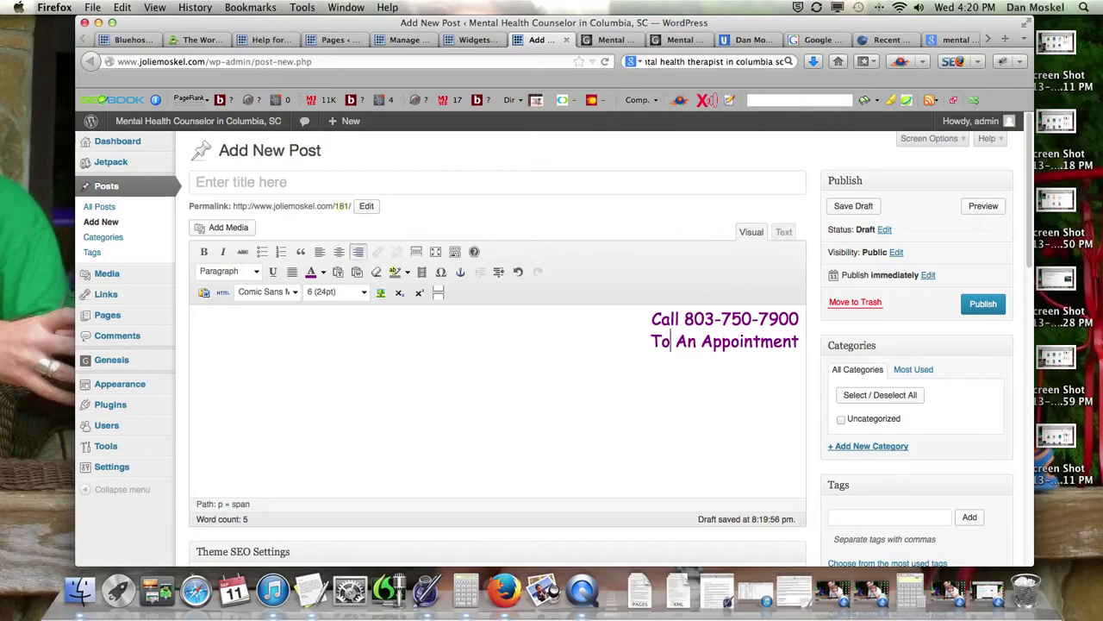
pyautogui.press('BackSpace')
pyautogui.press('BackSpace')
pyautogui.write('For')
pyautogui.click(608, 40)
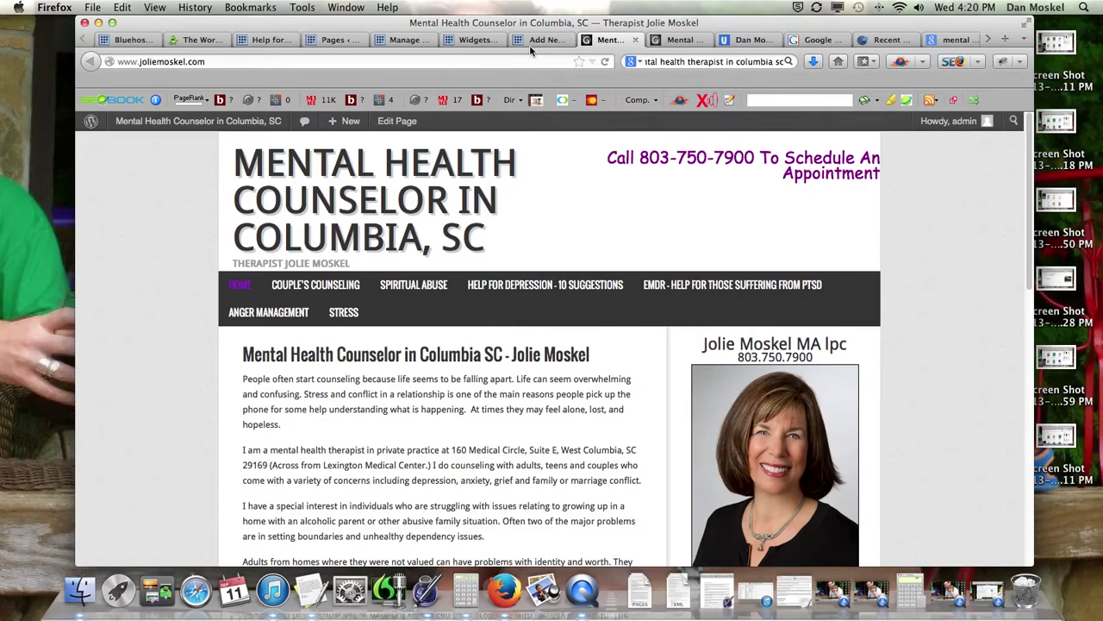
pyautogui.click(529, 42)
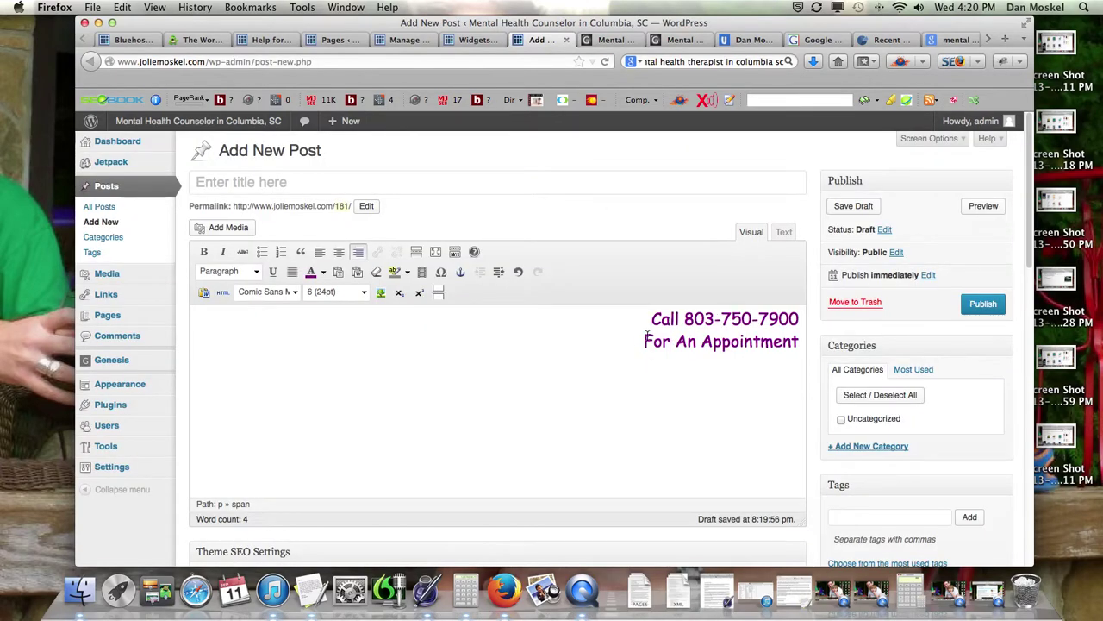
# Step: Show the post's HTML source and cut all of the two-line call-to-action code
pyautogui.click(791, 231)
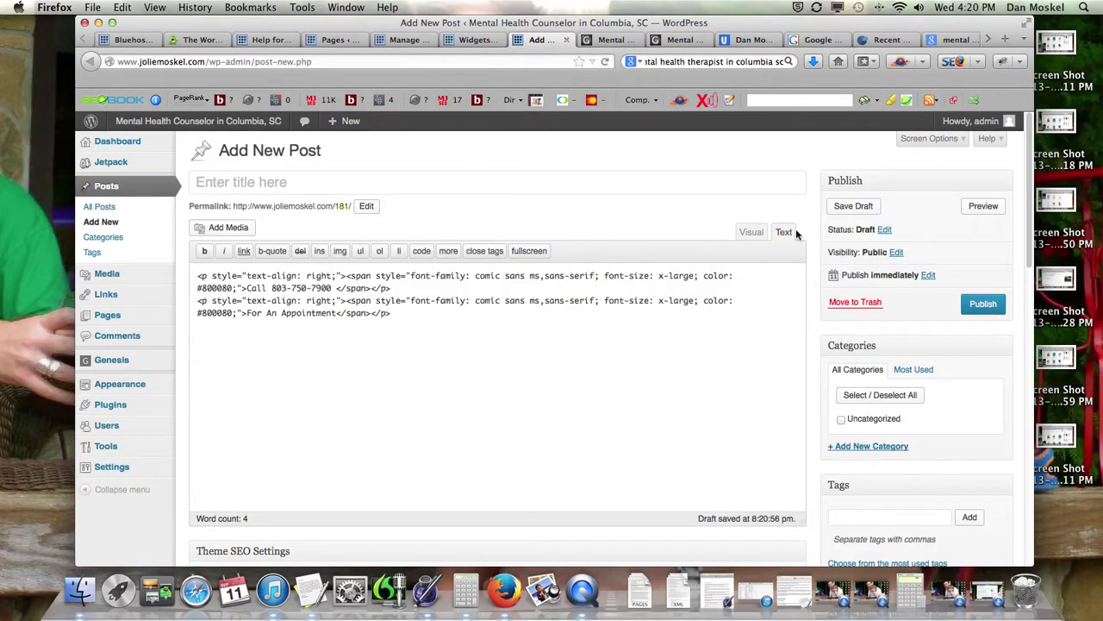
pyautogui.press('super+a')
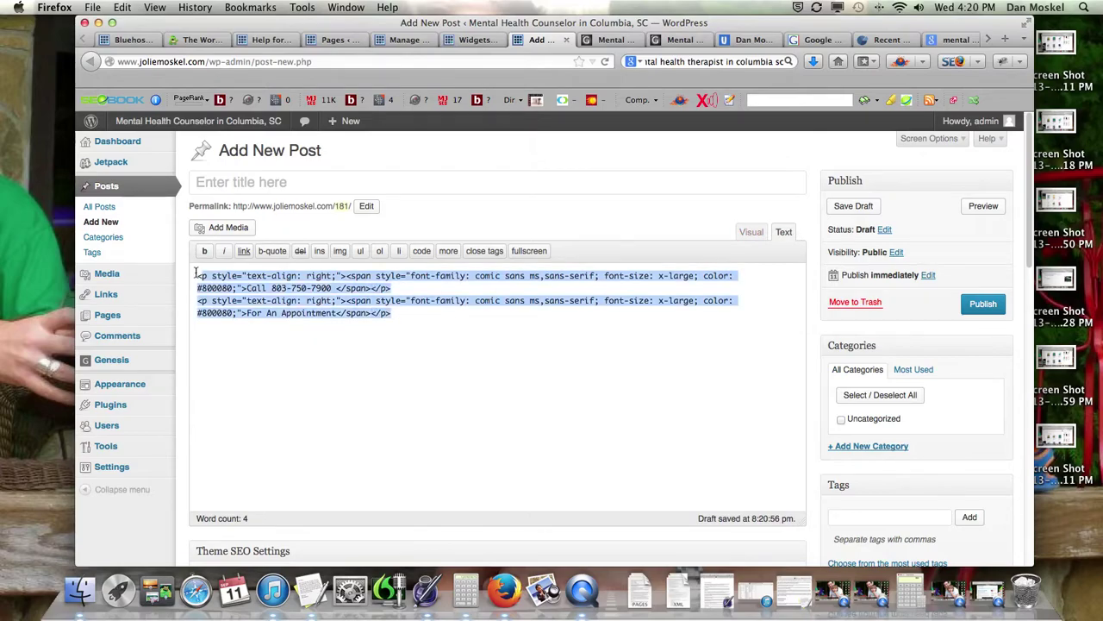
pyautogui.rightClick(272, 302)
pyautogui.click(298, 332)
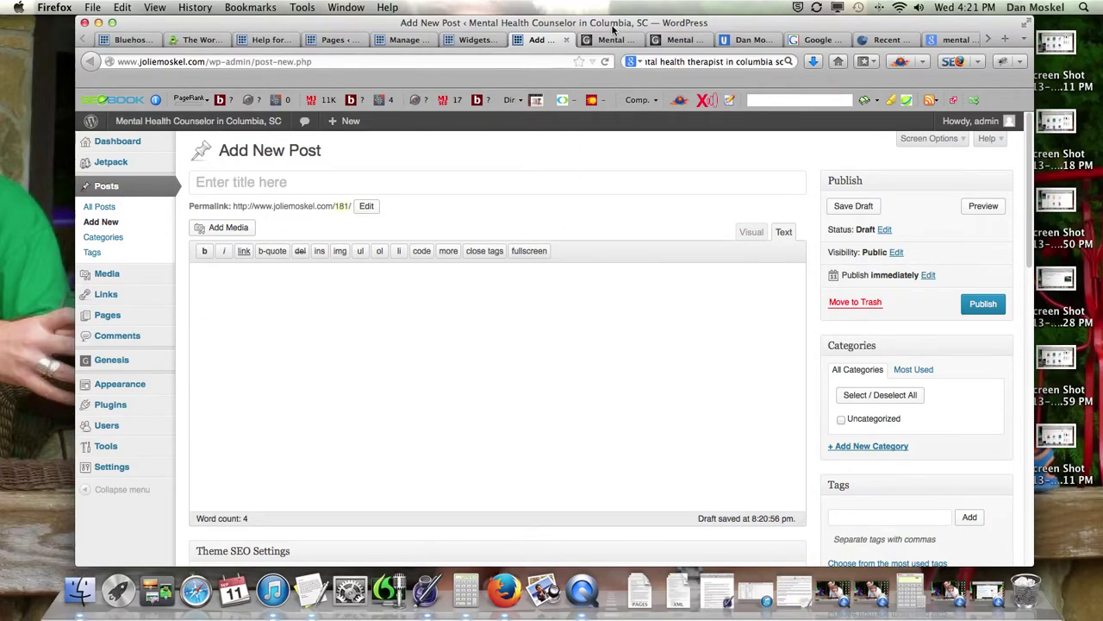
# Step: Replace all the code in the Header Right Text widget with the two-line call-to-action HTML cut from the post
pyautogui.click(473, 39)
pyautogui.click(830, 313)
pyautogui.press('super+a')
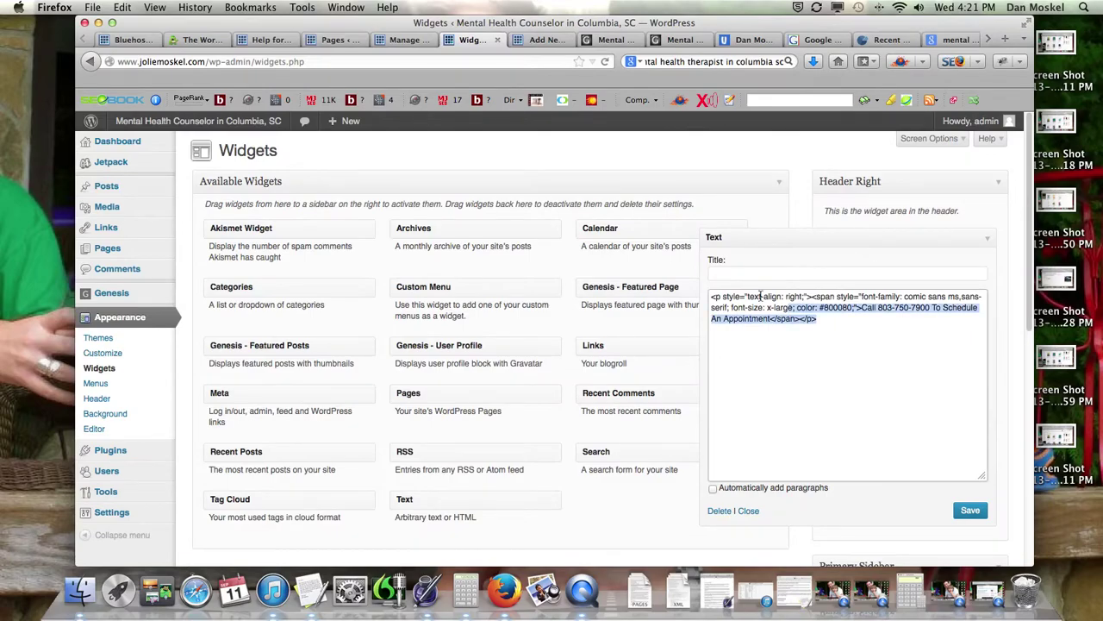
pyautogui.press('super+v')
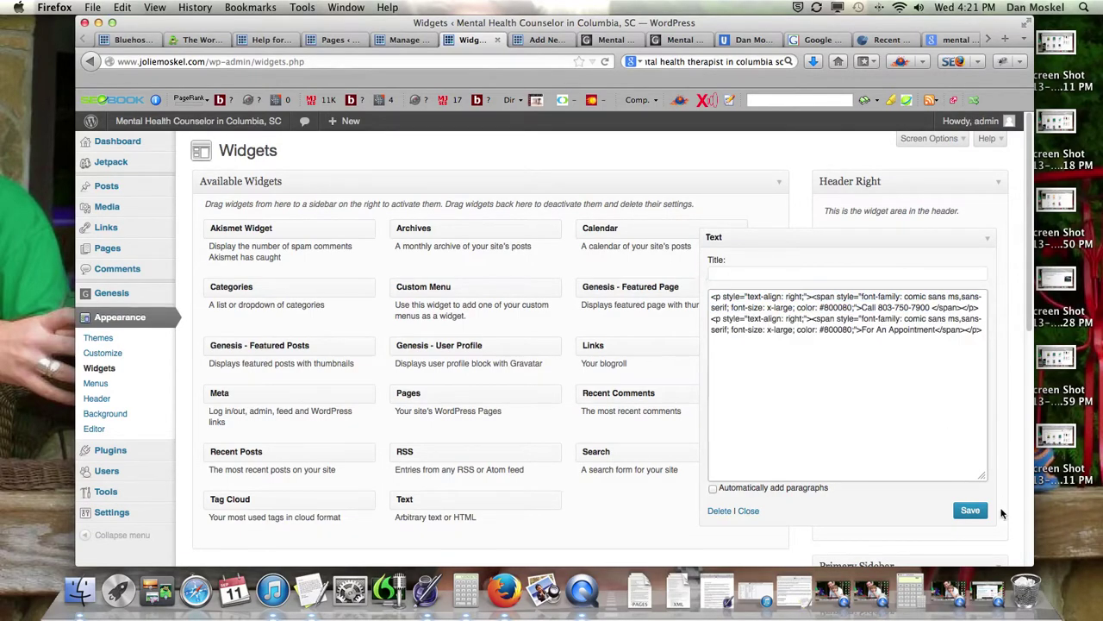
# Step: Save the Text widget and reload the home page to check the two-line call-to-action in the header
pyautogui.click(970, 510)
pyautogui.click(614, 39)
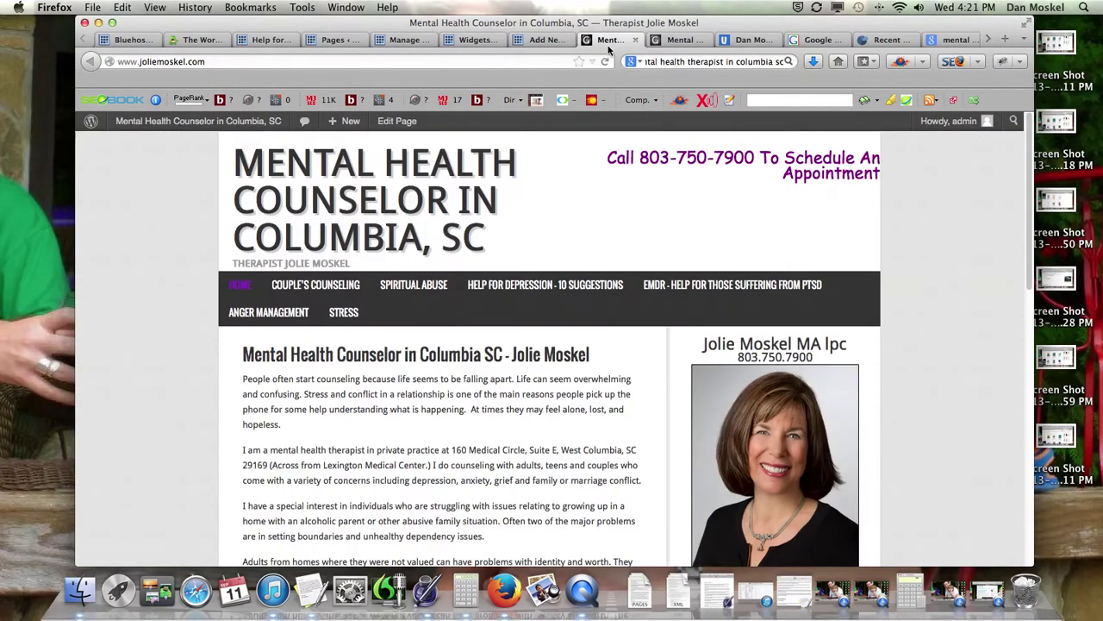
pyautogui.click(606, 62)
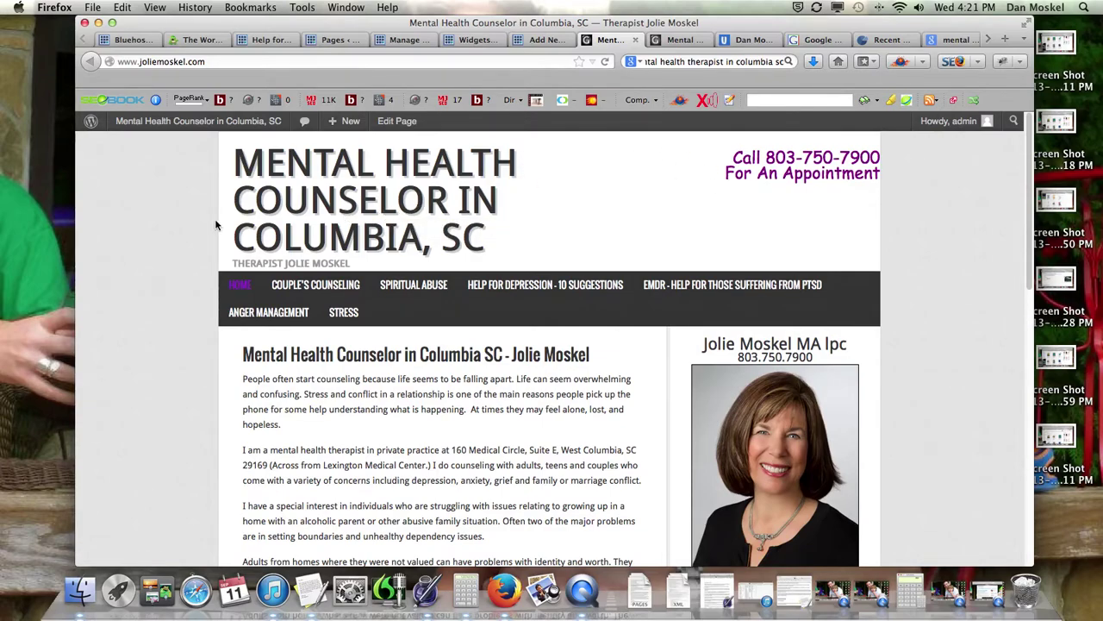
pyautogui.press('super+Tab')
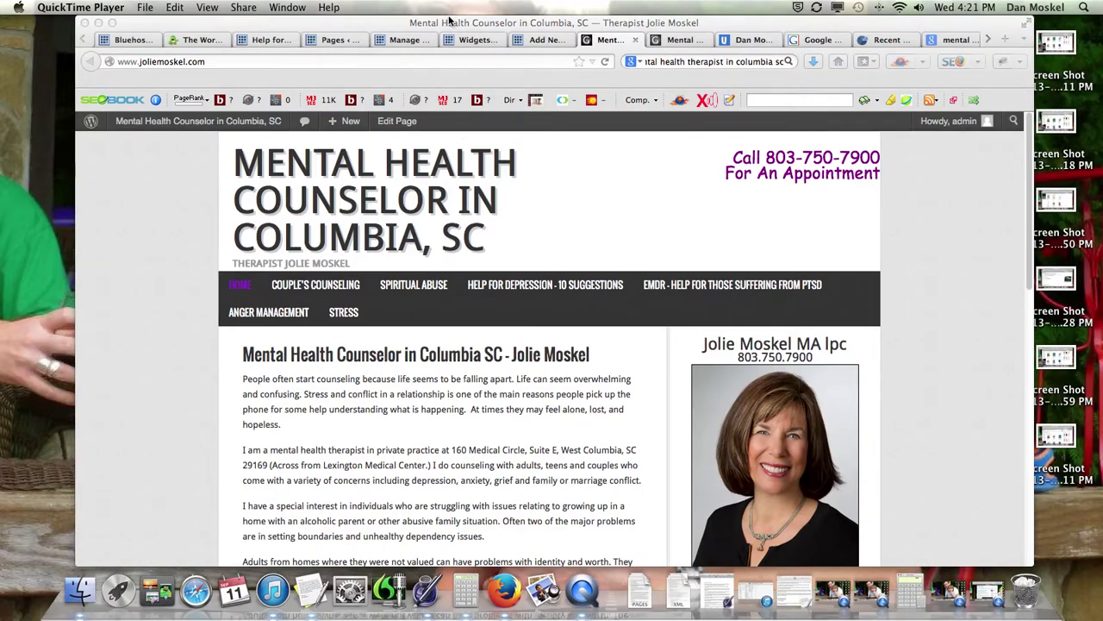
# Step: Paste the two-line call-to-action code back into the post's HTML source and show it in the visual view
pyautogui.click(545, 41)
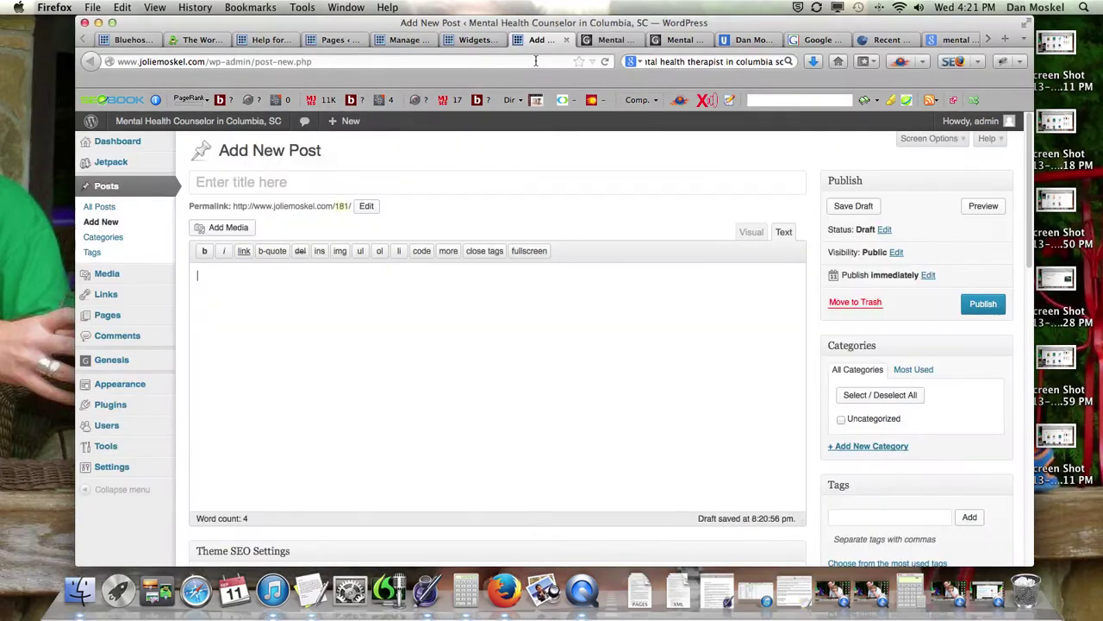
pyautogui.press('super+v')
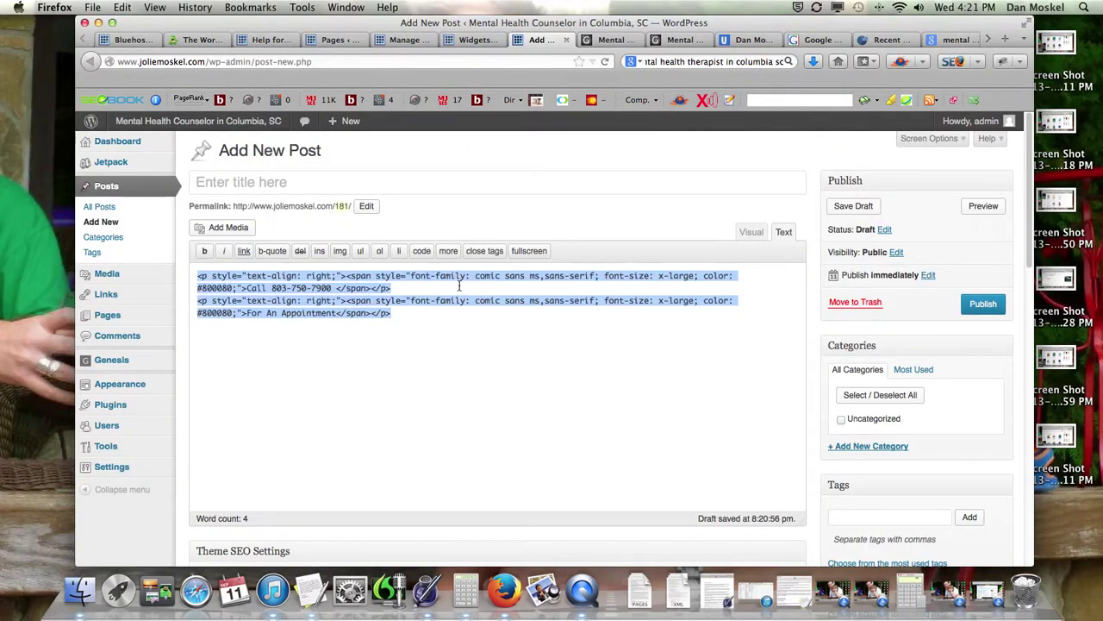
pyautogui.click(748, 236)
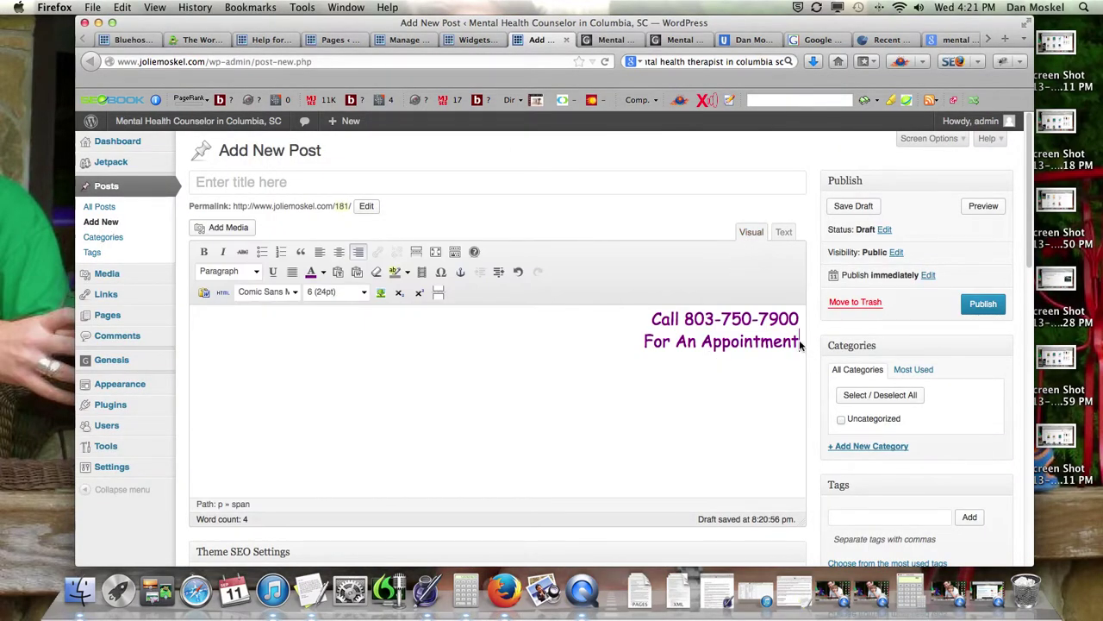
# Step: Format both call-to-action lines as bold and italic with font size 7 (36pt)
pyautogui.moveTo(800, 345); pyautogui.dragTo(648, 317)
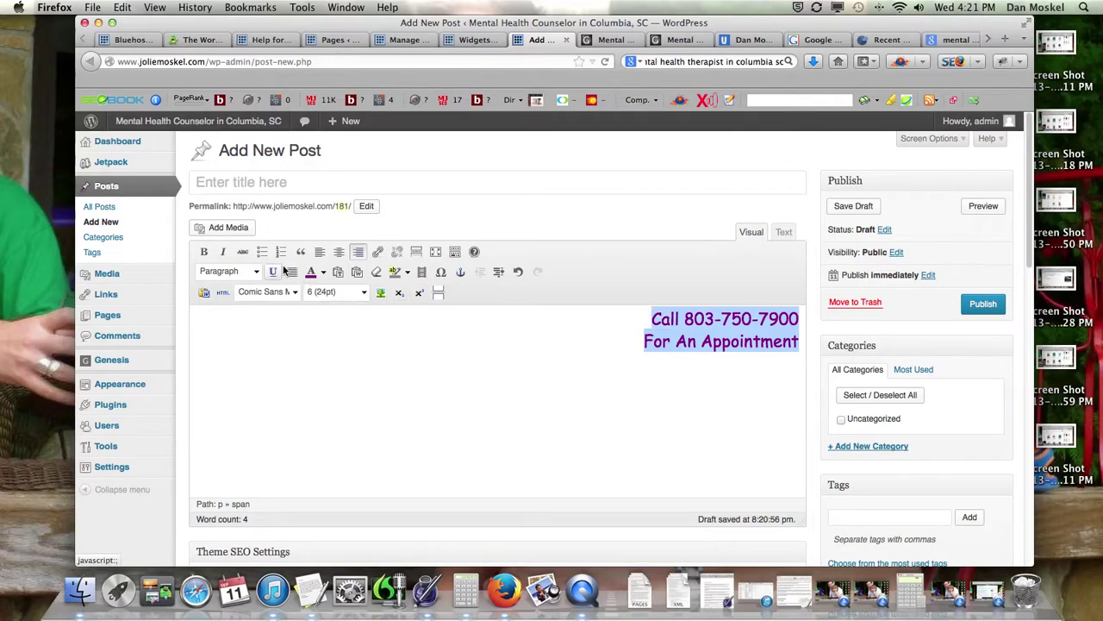
pyautogui.click(206, 252)
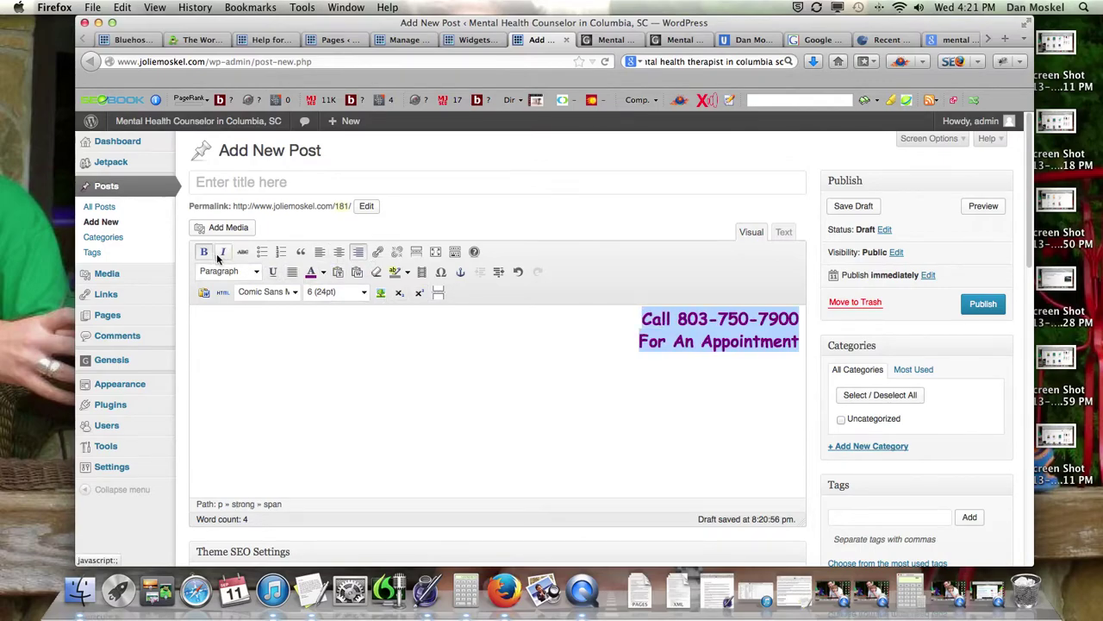
pyautogui.click(224, 254)
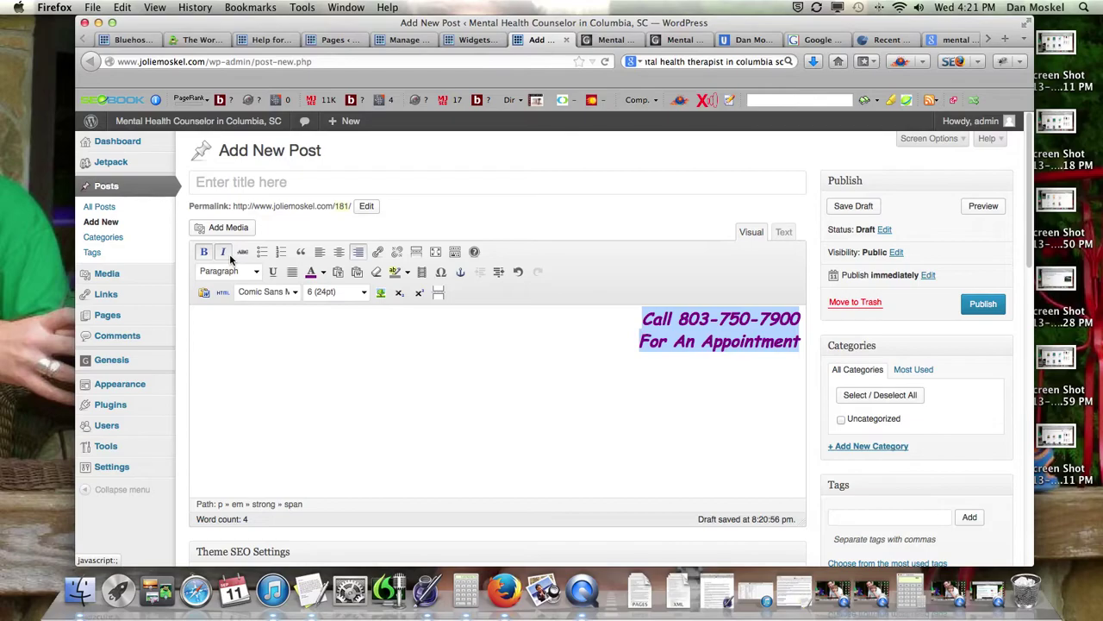
pyautogui.click(363, 292)
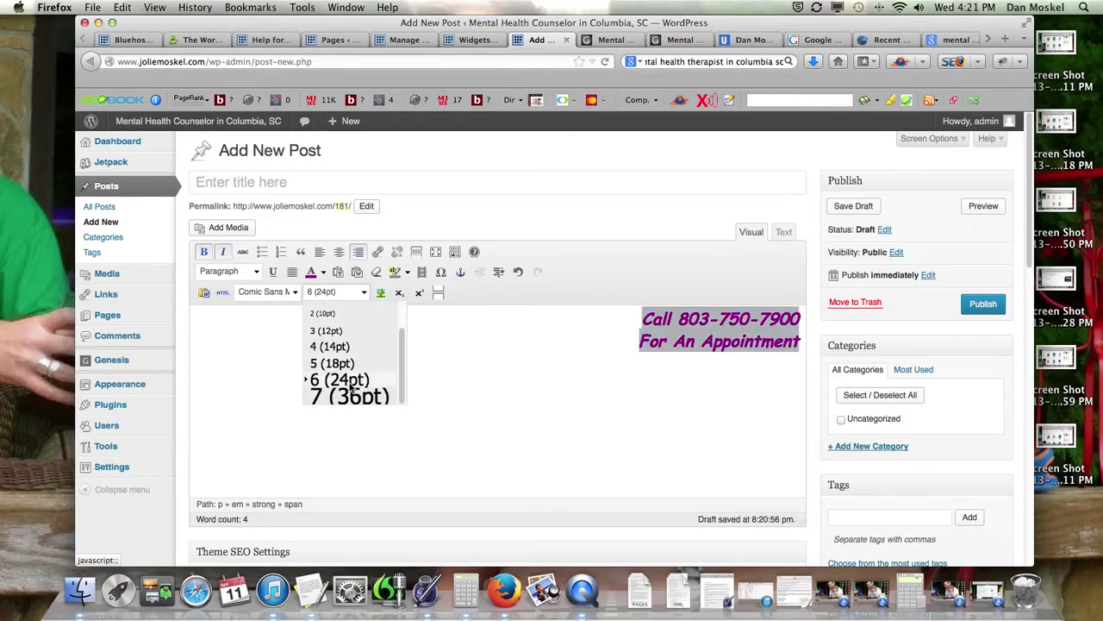
pyautogui.click(352, 396)
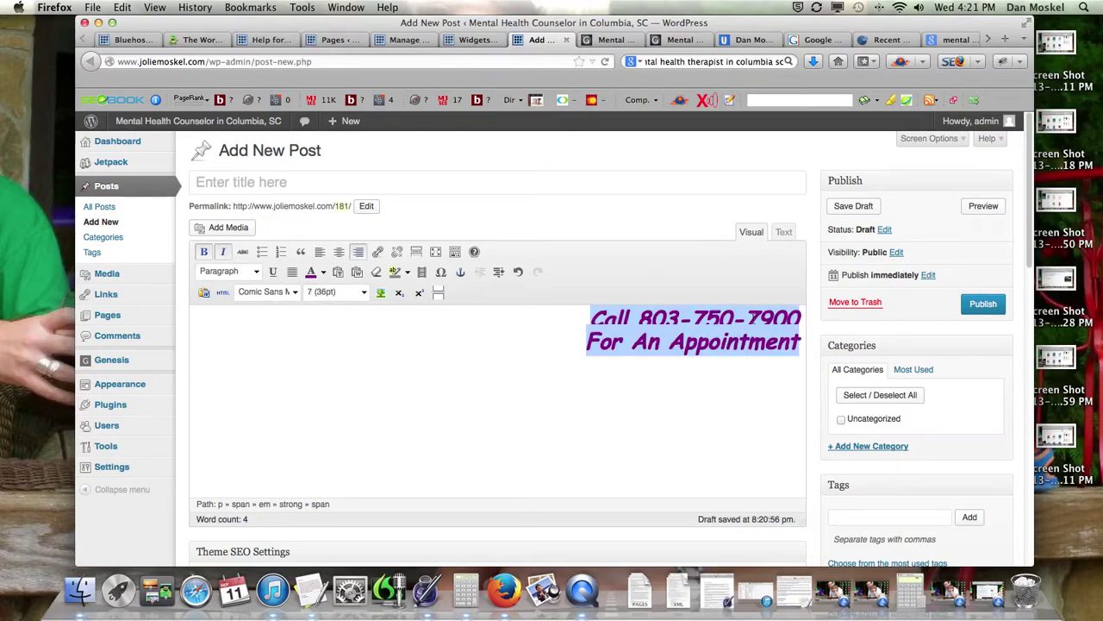
pyautogui.click(721, 359)
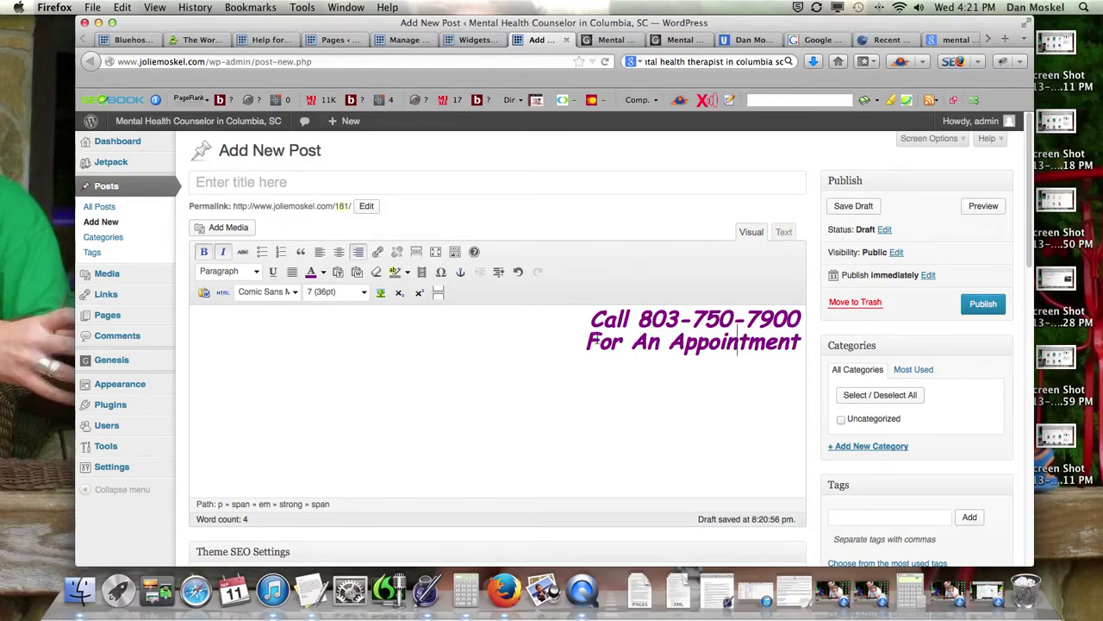
# Step: Cut the bold, italic call-to-action's HTML from the post and paste it over the Text widget's existing code
pyautogui.click(785, 232)
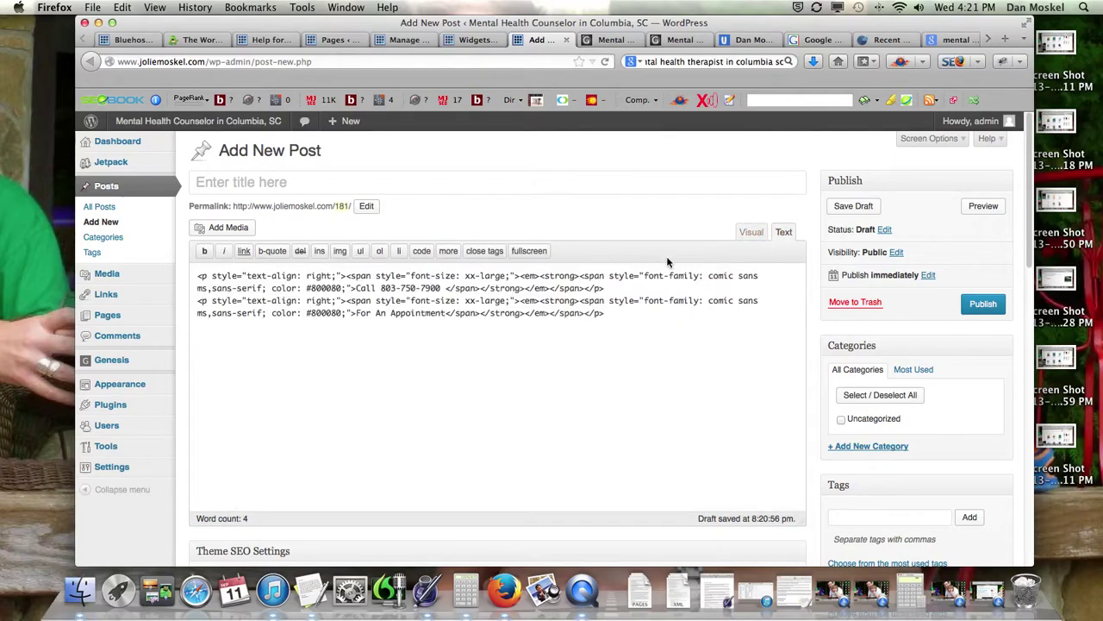
pyautogui.moveTo(659, 313); pyautogui.dragTo(185, 276)
pyautogui.rightClick(334, 296)
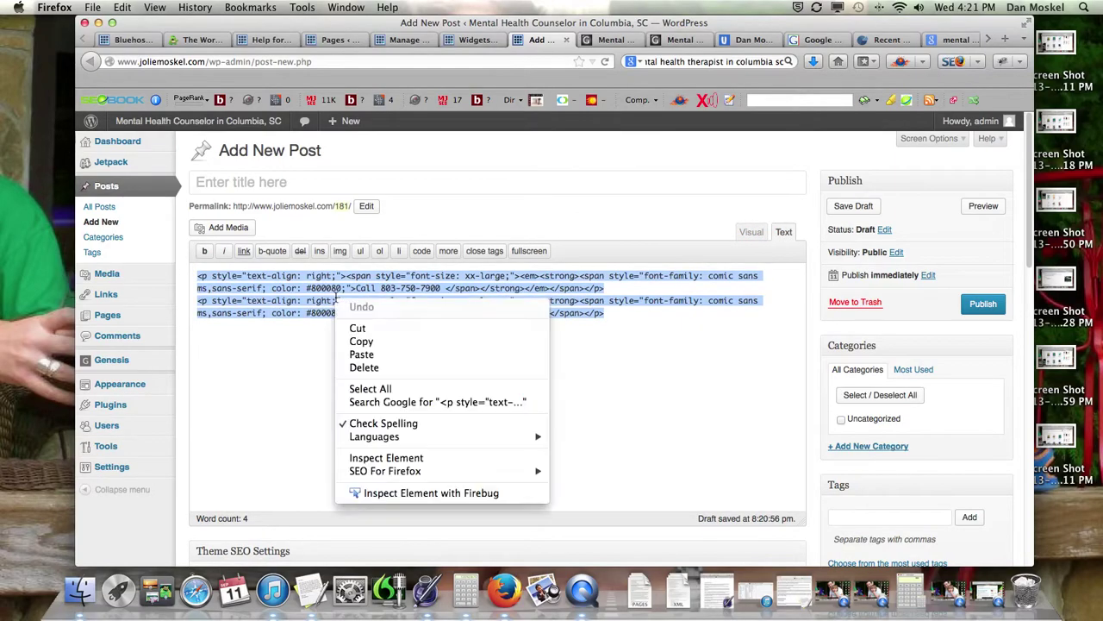
pyautogui.click(367, 332)
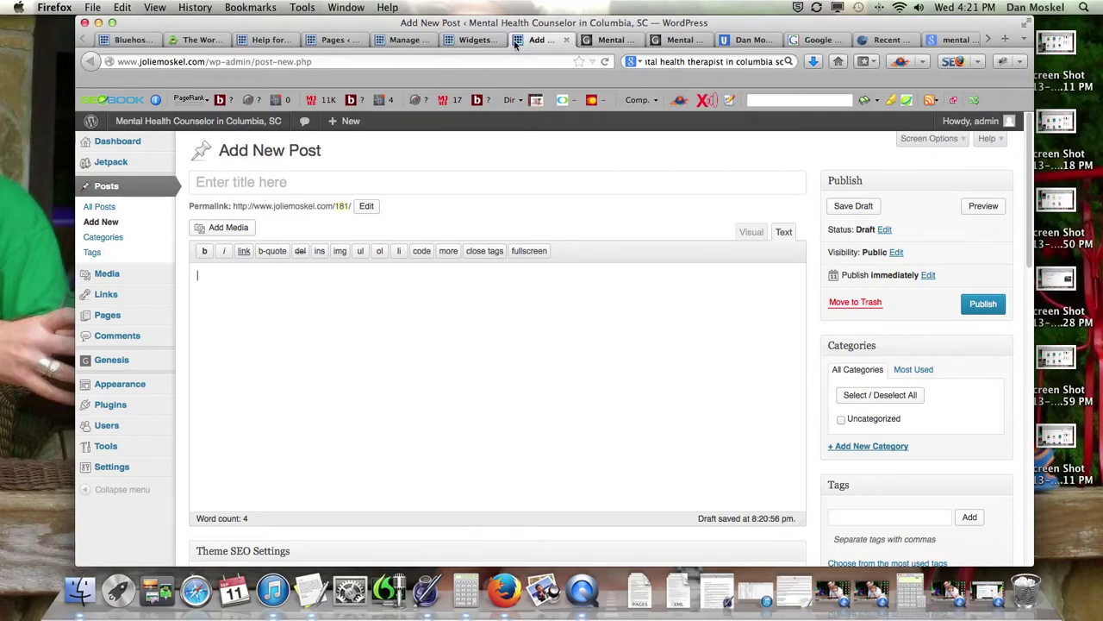
pyautogui.click(485, 43)
pyautogui.moveTo(983, 330); pyautogui.dragTo(712, 296)
pyautogui.press('super+v')
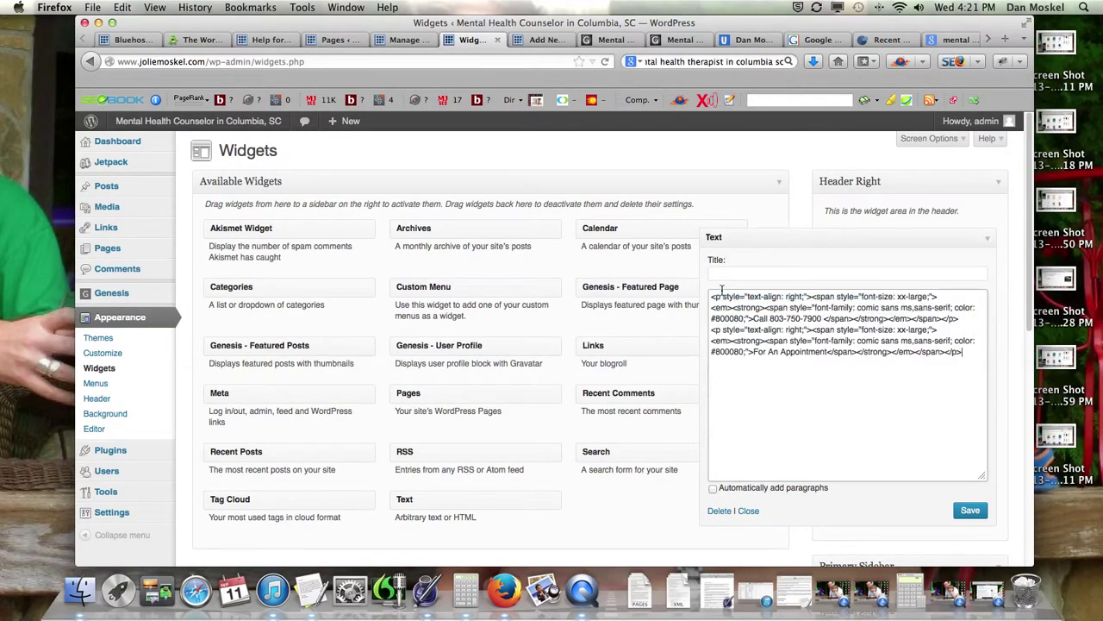
# Step: Save the Text widget and reload the home page to check the larger bold, italic header text
pyautogui.click(971, 510)
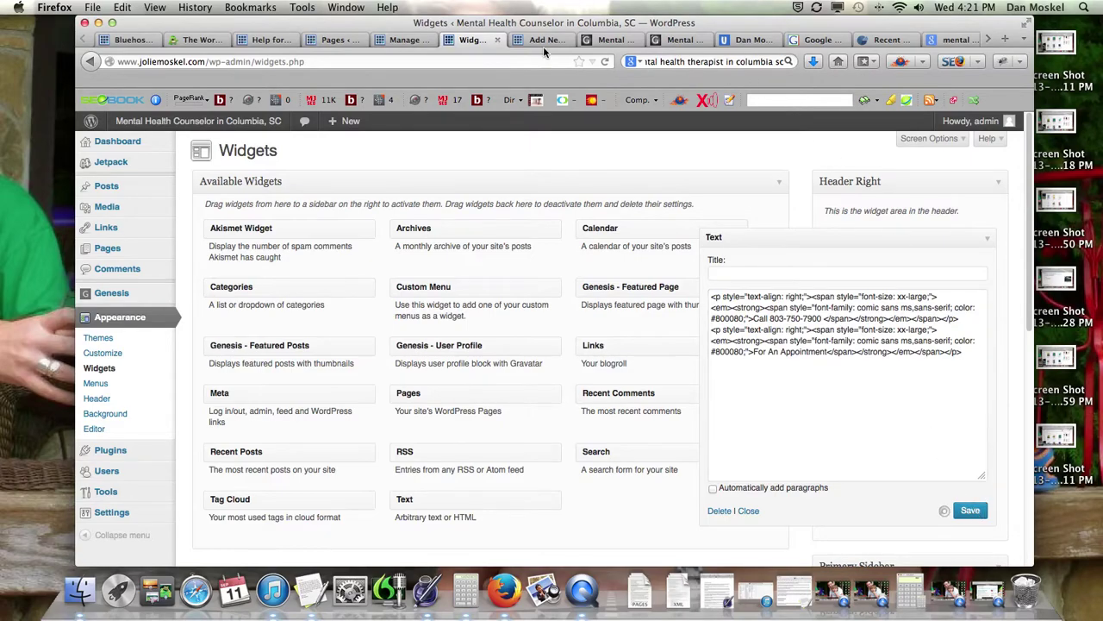
pyautogui.click(608, 43)
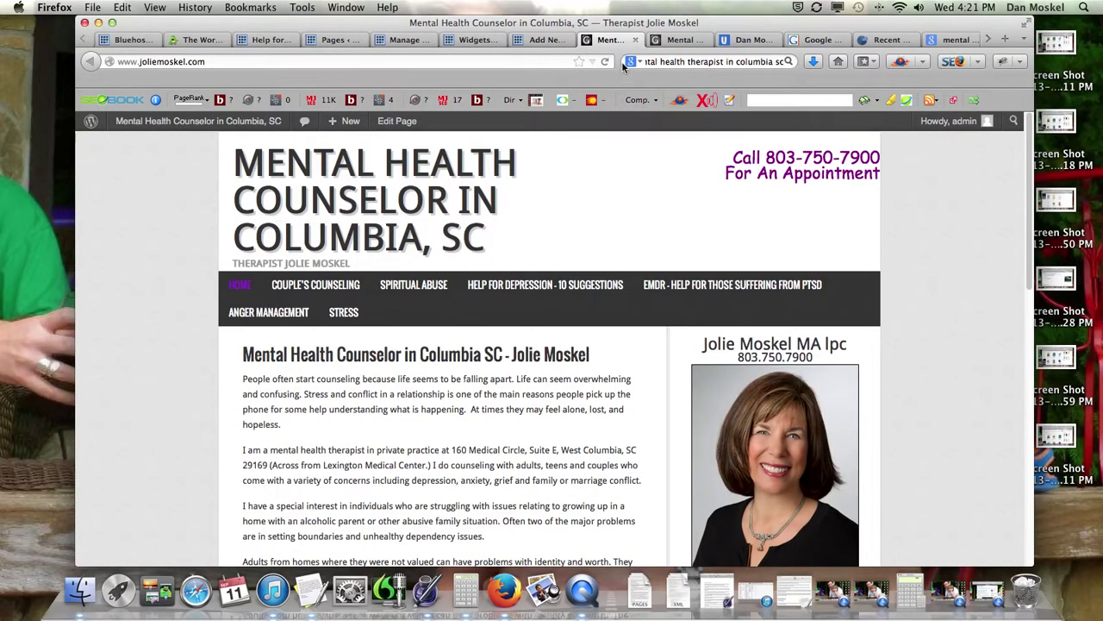
pyautogui.click(604, 63)
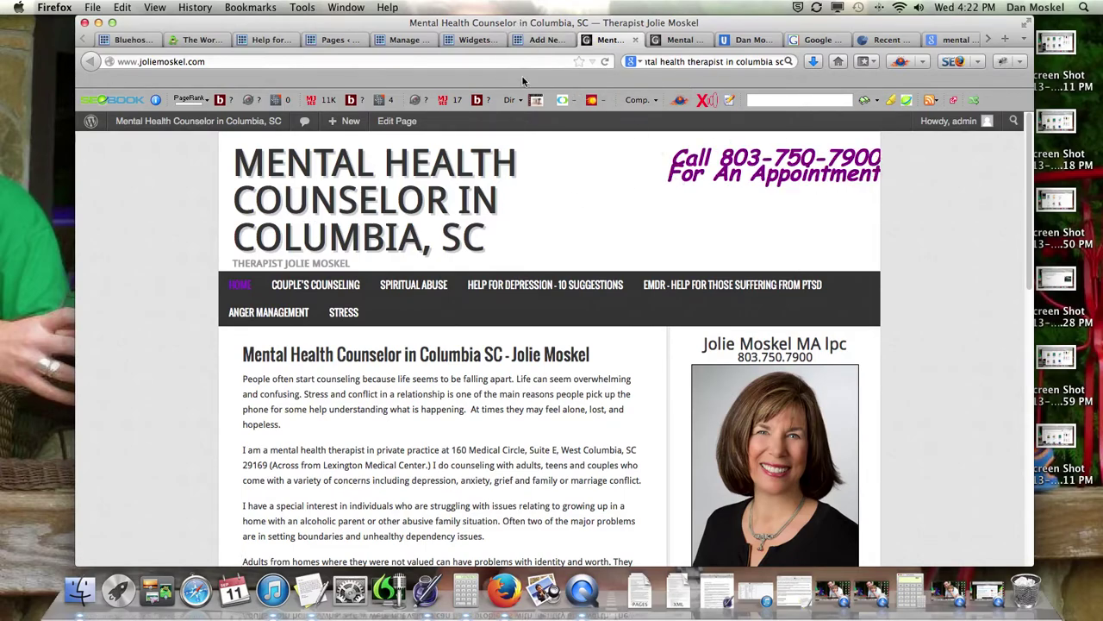
# Step: Paste the bold, italic code back into the post's HTML source and return to the visual view
pyautogui.click(531, 43)
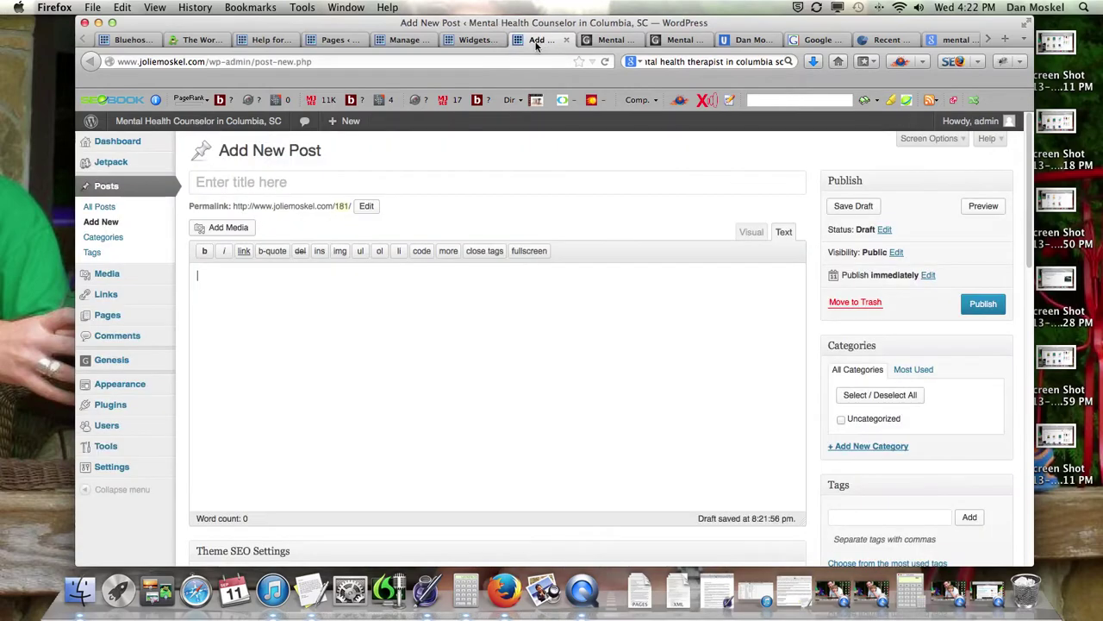
pyautogui.press('super+v')
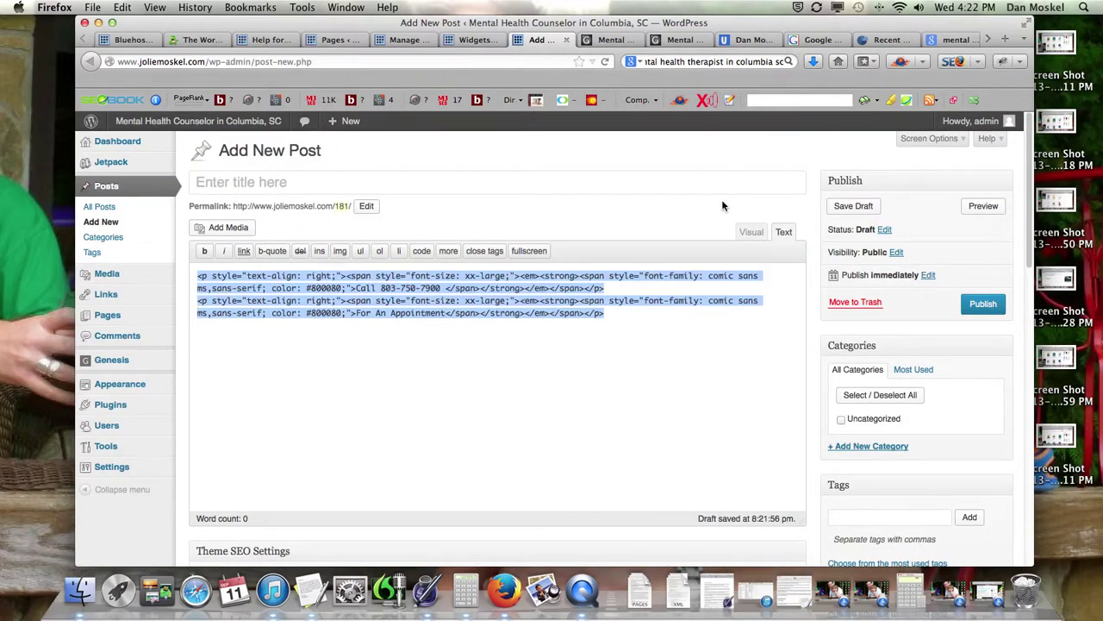
pyautogui.click(751, 232)
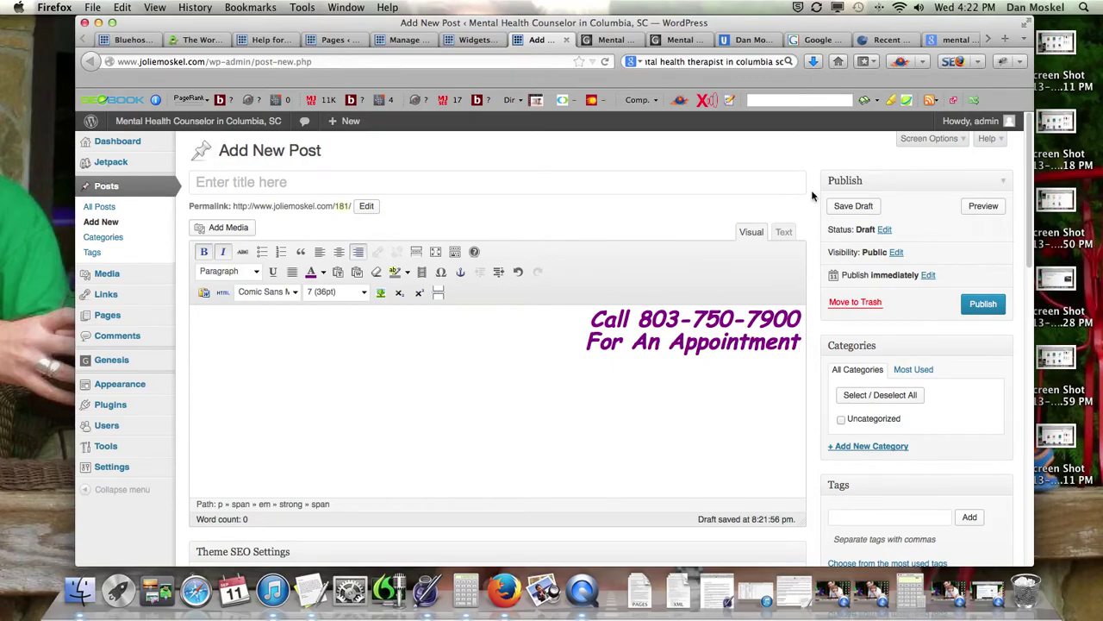
# Step: Look at the call-to-action's alignment in the home page header and close the separate browser window
pyautogui.click(611, 40)
pyautogui.moveTo(672, 158); pyautogui.dragTo(874, 163)
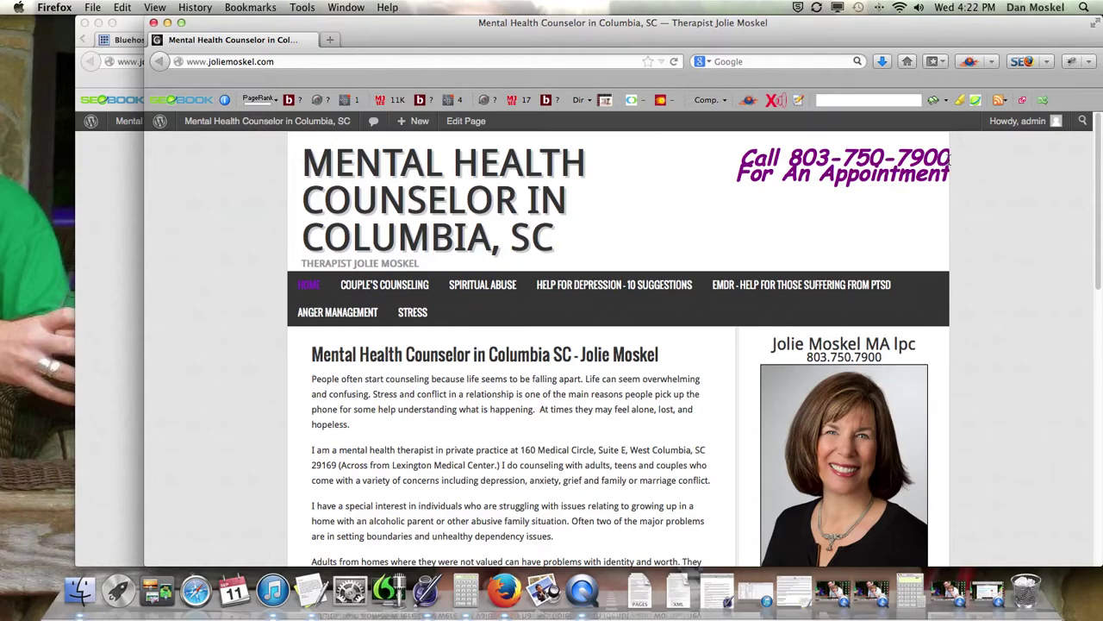
pyautogui.click(153, 22)
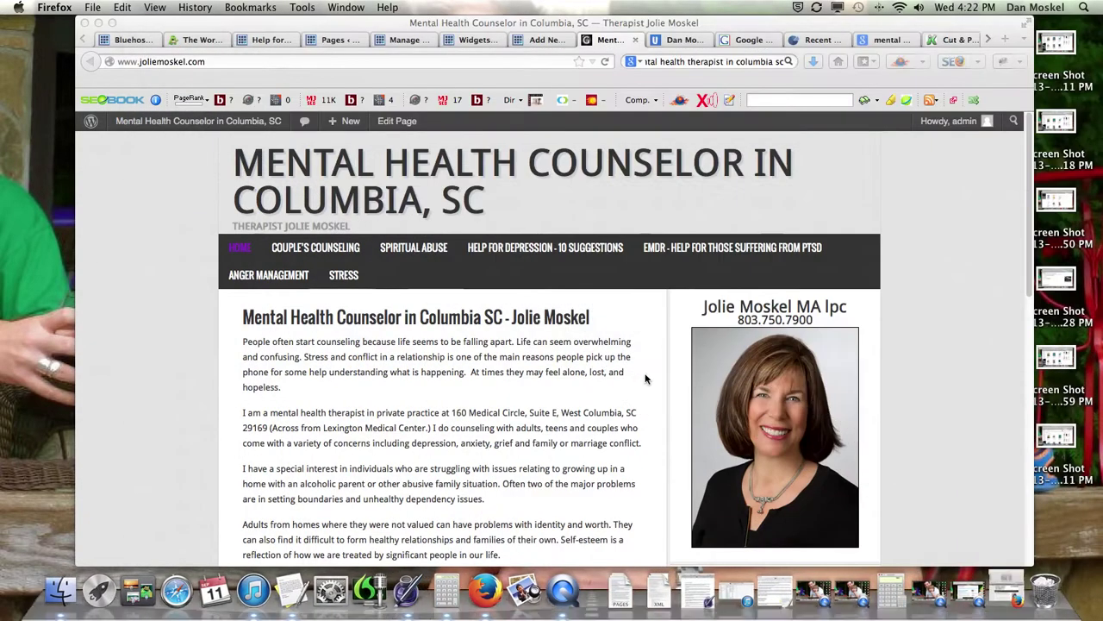
# Step: Add spaces after the phone number in the post and reload the home page to compare the header's alignment
pyautogui.click(543, 40)
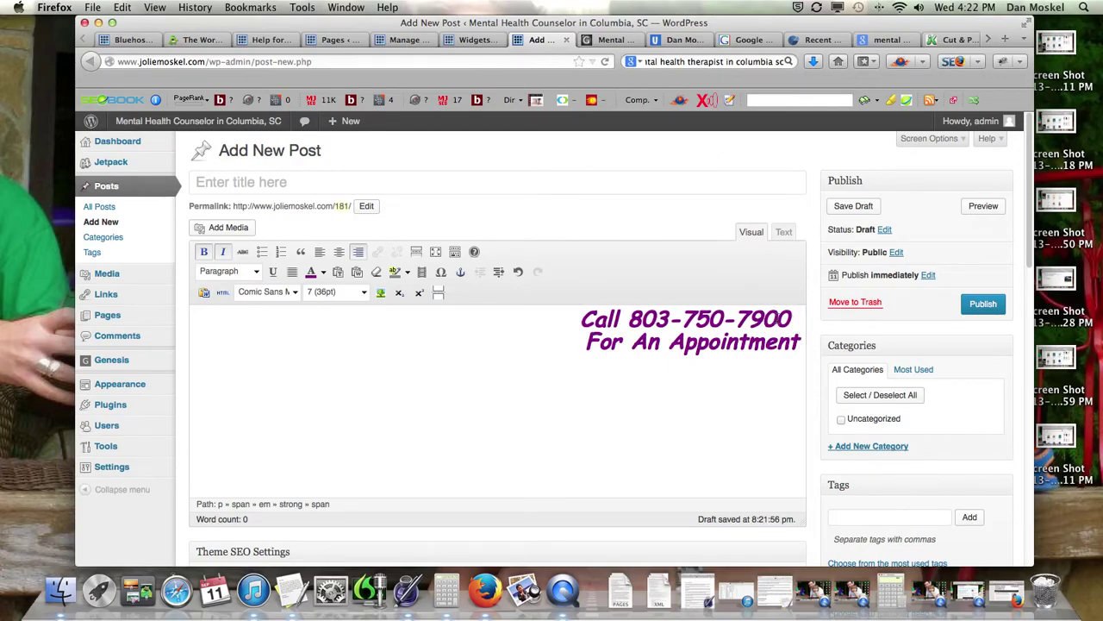
pyautogui.click(621, 41)
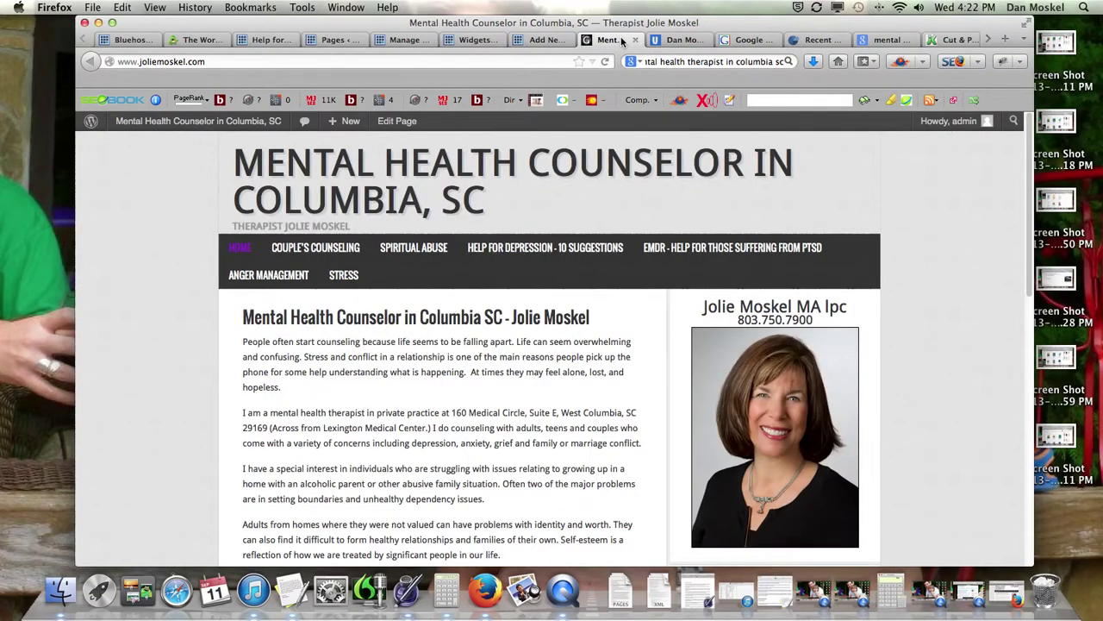
pyautogui.click(605, 62)
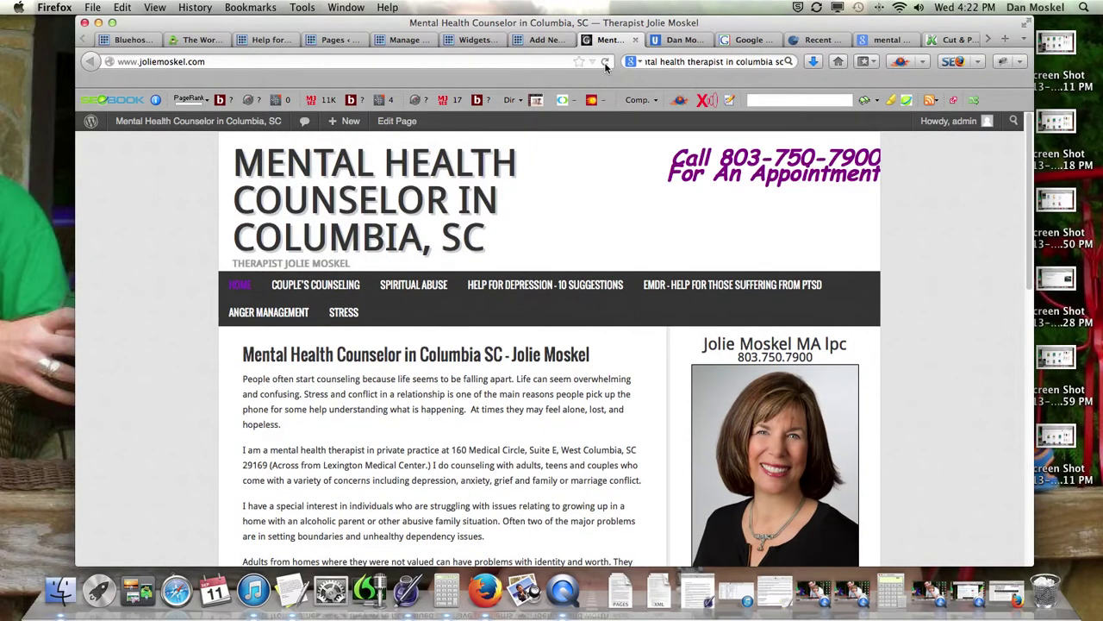
# Step: Insert a blank line between the phone and appointment lines in the post and compare the spacing with the home page header
pyautogui.click(545, 40)
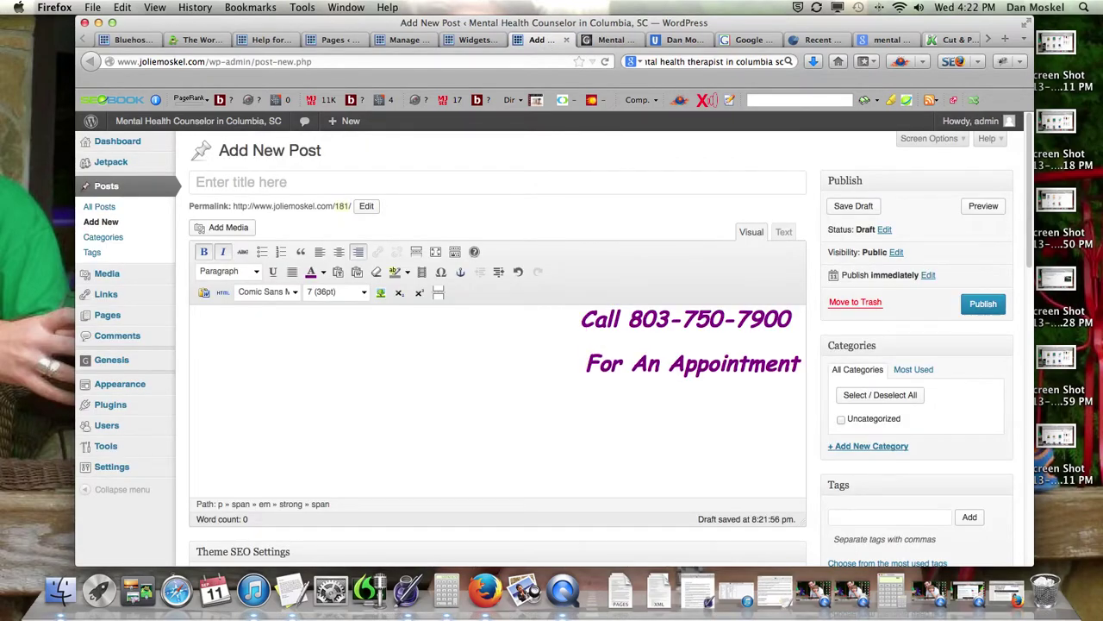
pyautogui.click(608, 40)
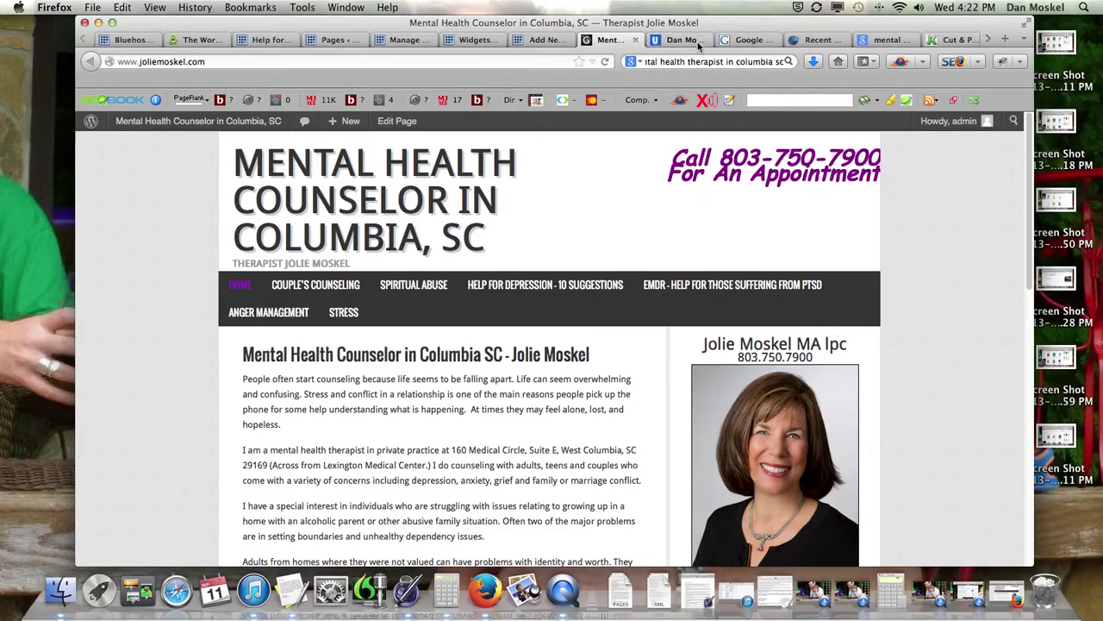
pyautogui.click(541, 40)
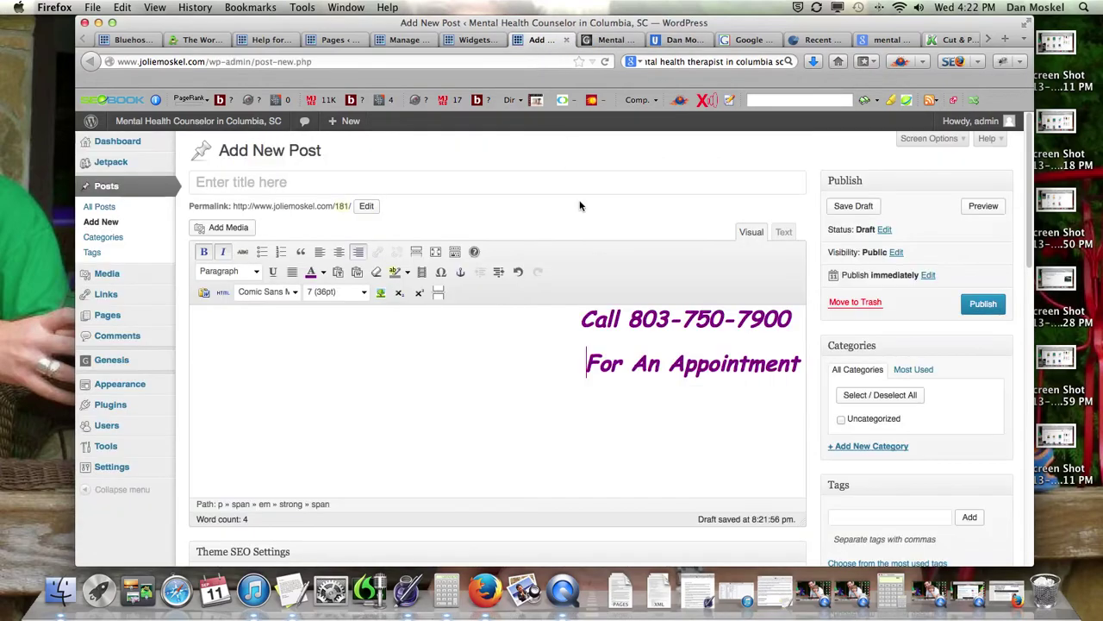
# Step: Cut the call-to-action HTML with the added spacing from the post and paste it over the Text widget's code
pyautogui.click(784, 231)
pyautogui.press('super+a')
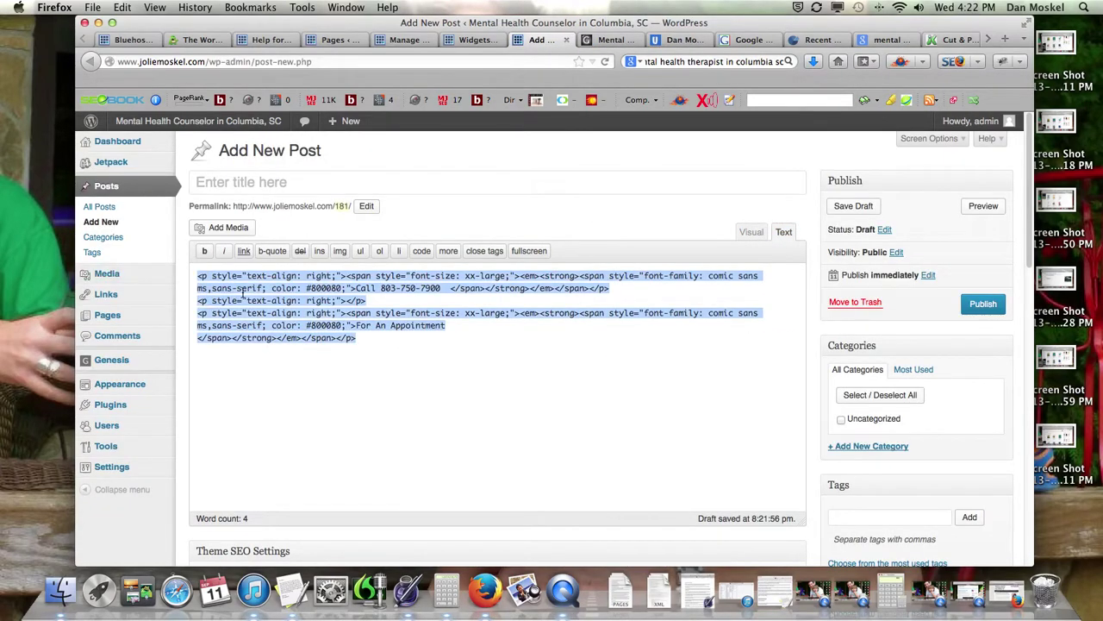
pyautogui.rightClick(242, 294)
pyautogui.click(282, 326)
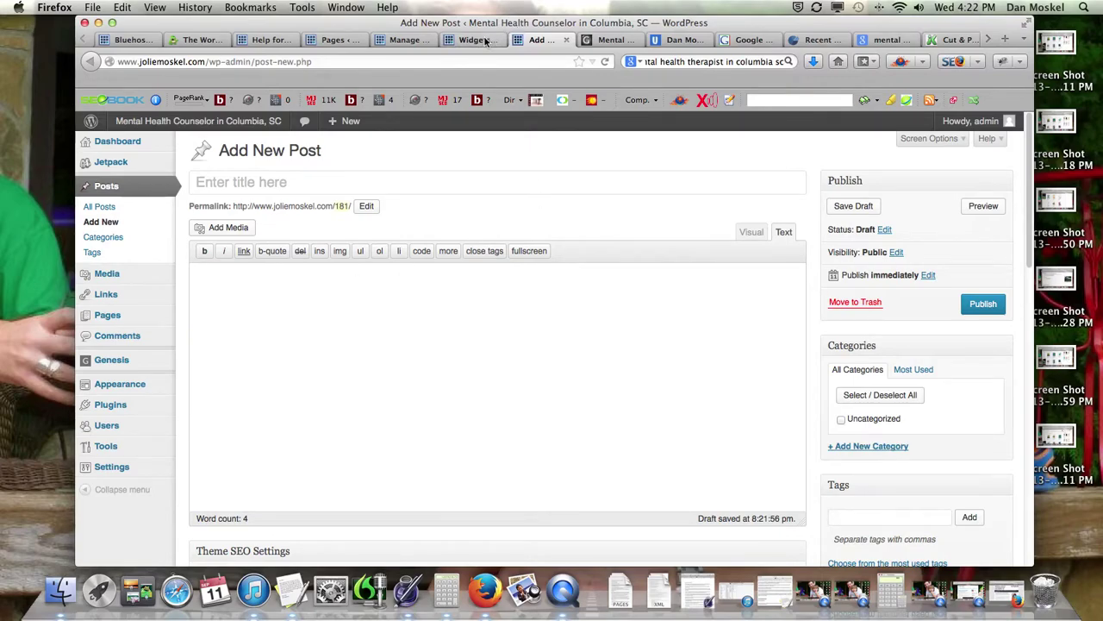
pyautogui.click(476, 40)
pyautogui.moveTo(964, 353); pyautogui.dragTo(665, 288)
pyautogui.press('super+v')
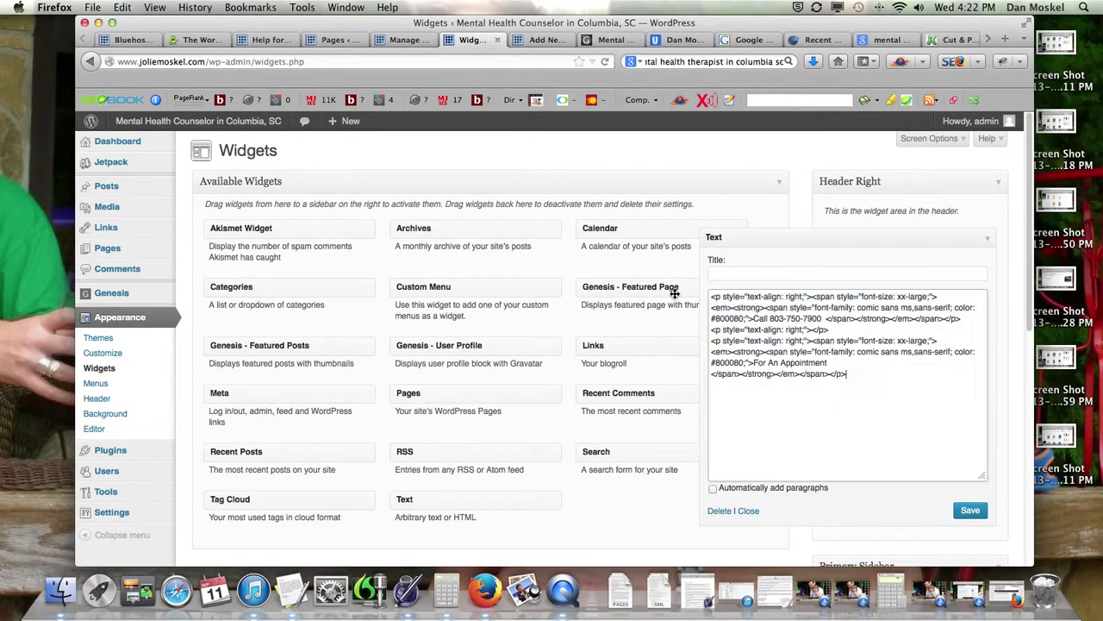
# Step: Save the Text widget's pasted code and reload the home page to check the header's line spacing, repeating the save once
pyautogui.click(965, 512)
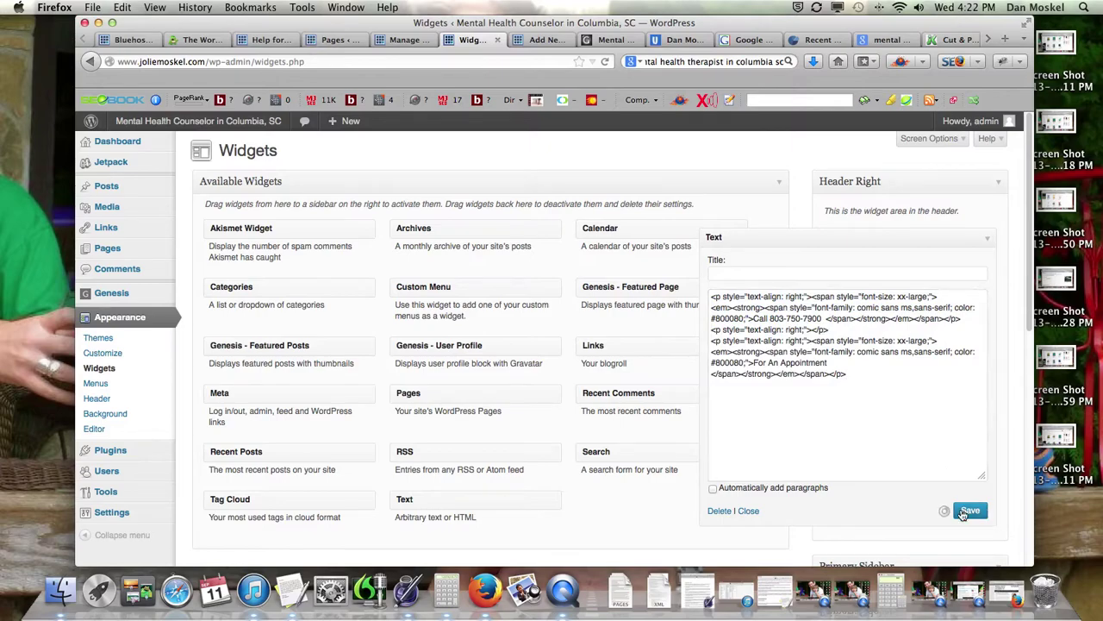
pyautogui.click(608, 40)
pyautogui.click(606, 63)
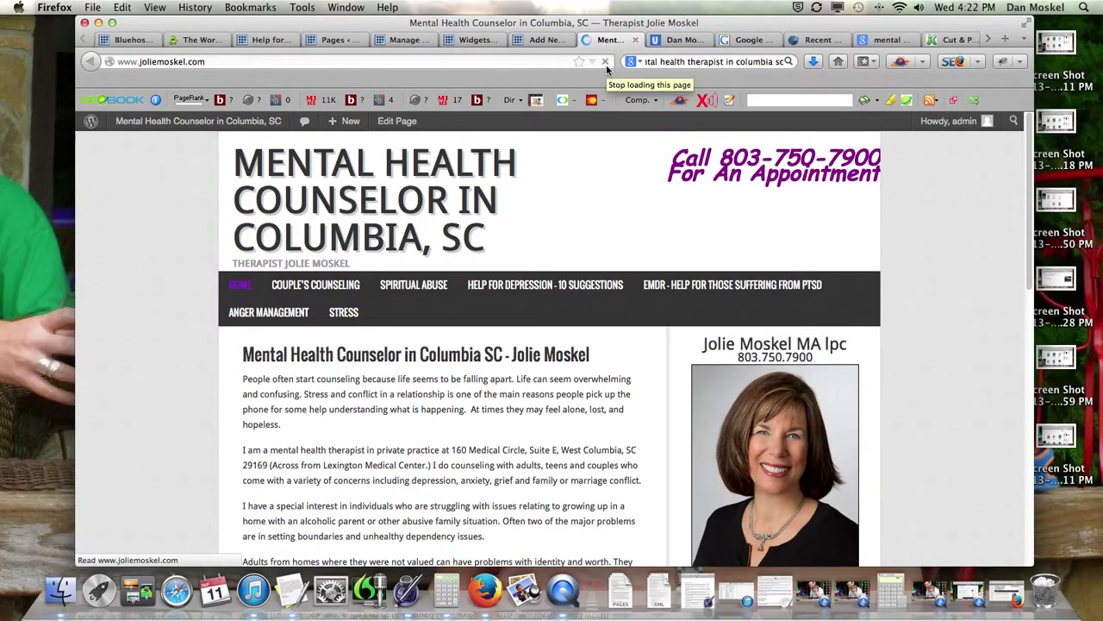
pyautogui.click(488, 41)
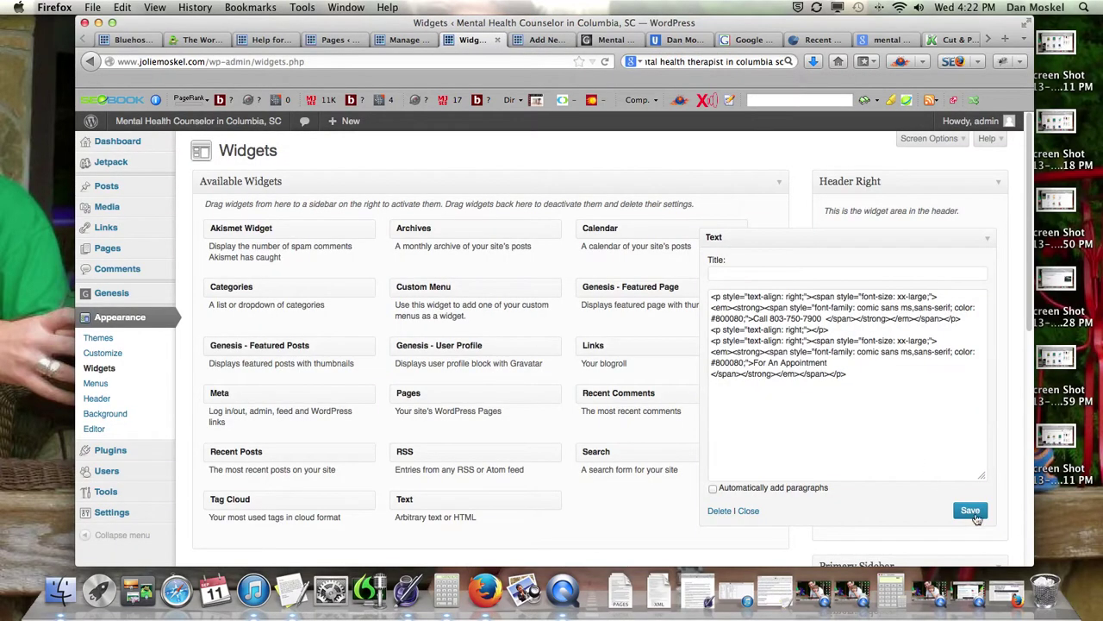
pyautogui.click(971, 511)
pyautogui.click(608, 40)
pyautogui.click(606, 62)
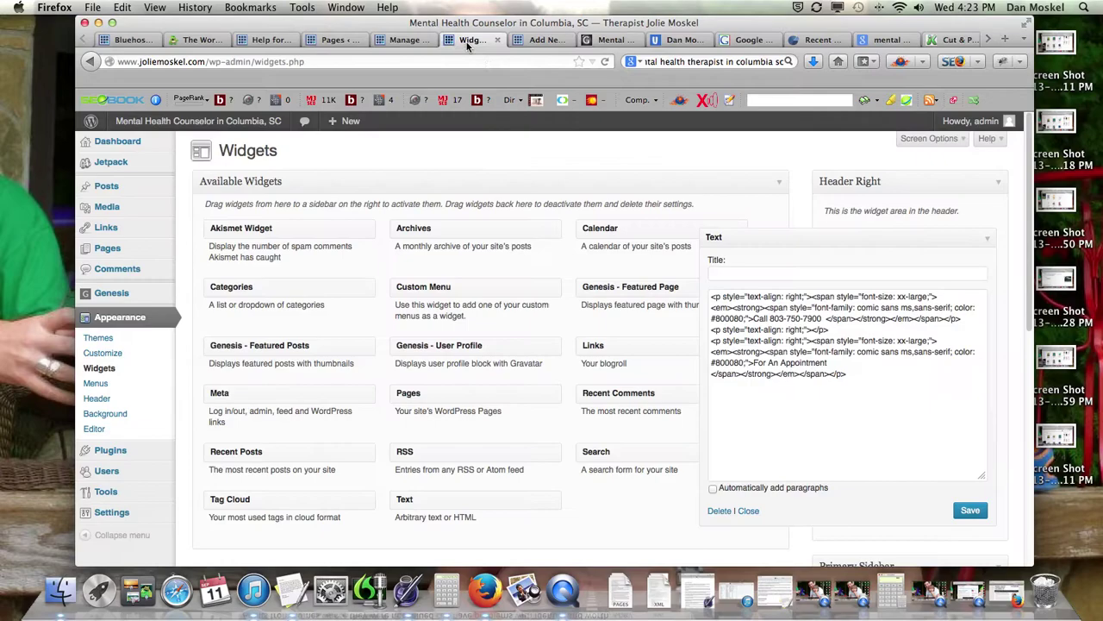
# Step: Insert a <br> tag between the two call-to-action lines in the Text widget, save it and reload the home page
pyautogui.click(474, 41)
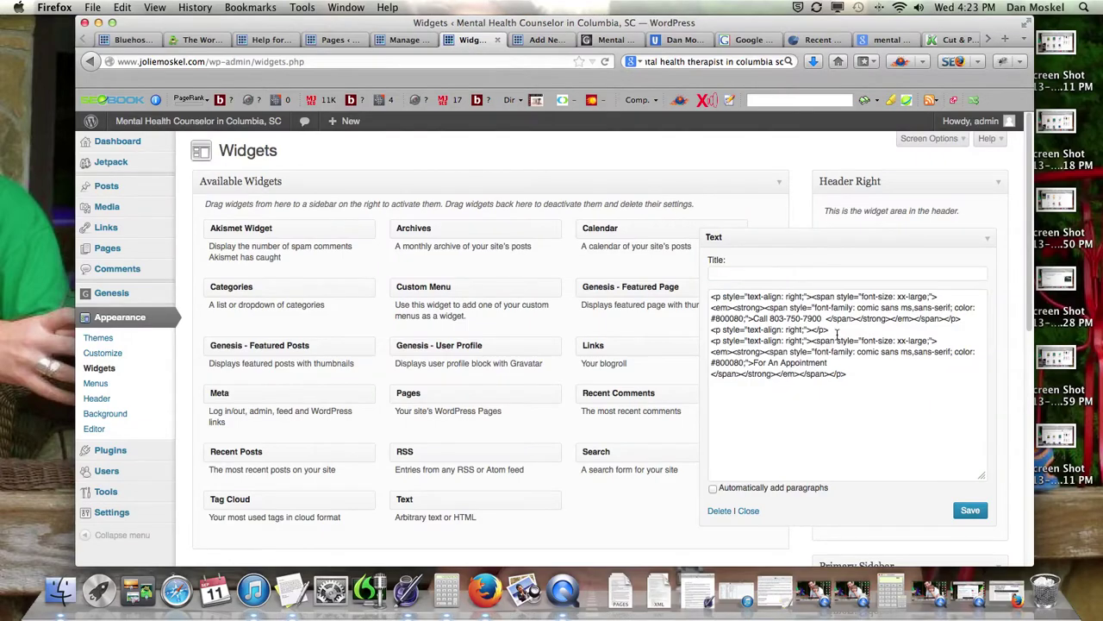
pyautogui.click(841, 330)
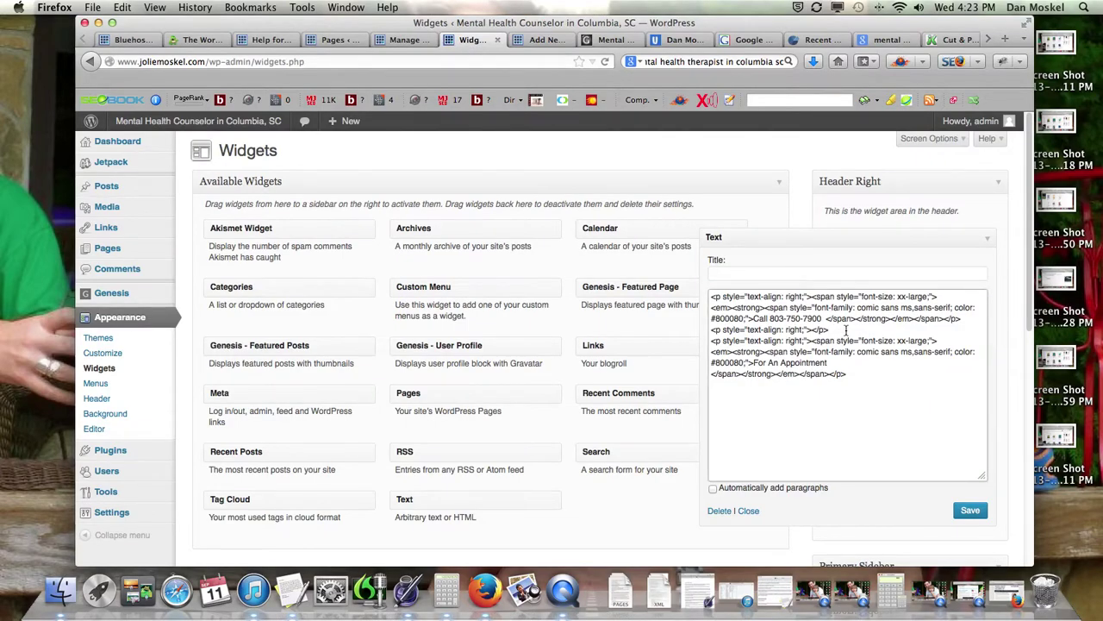
pyautogui.press('Return')
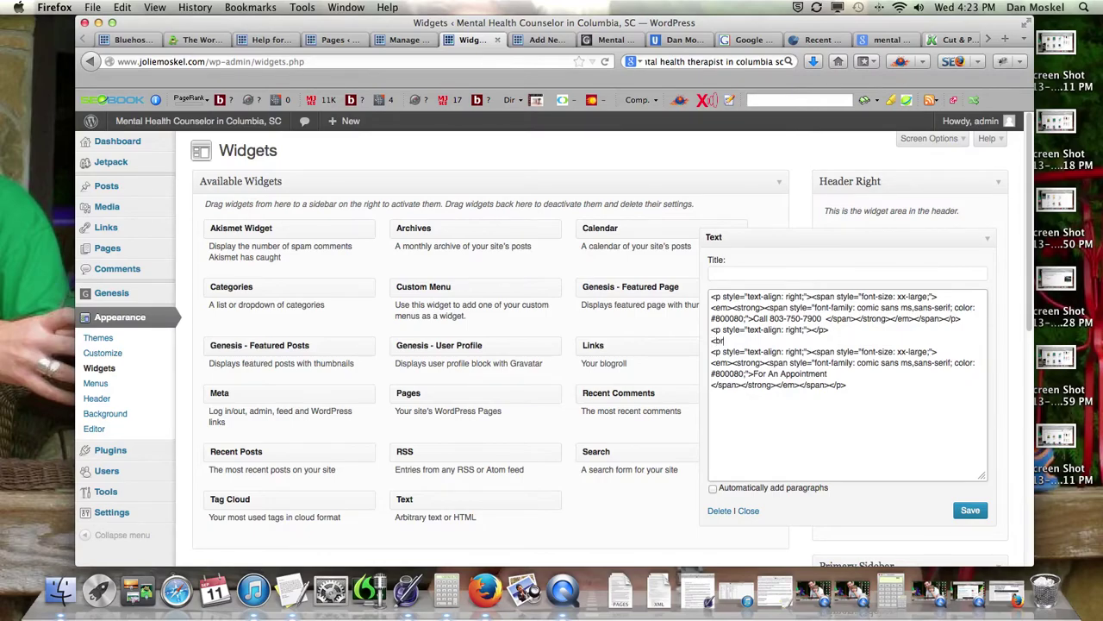
pyautogui.write('<br>')
pyautogui.click(974, 512)
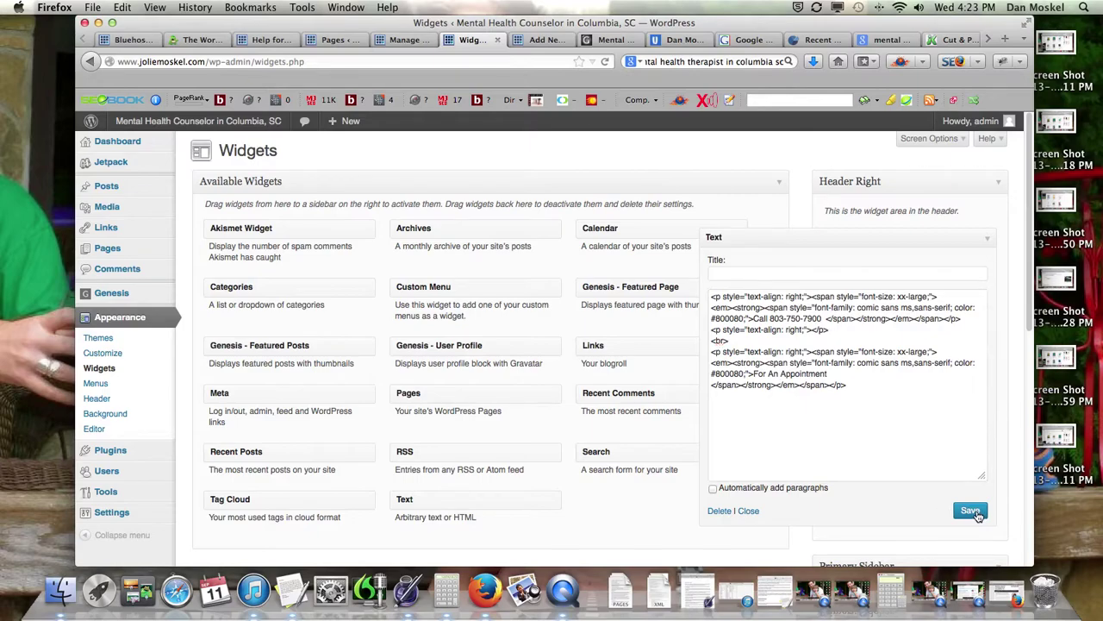
pyautogui.click(611, 40)
pyautogui.click(605, 61)
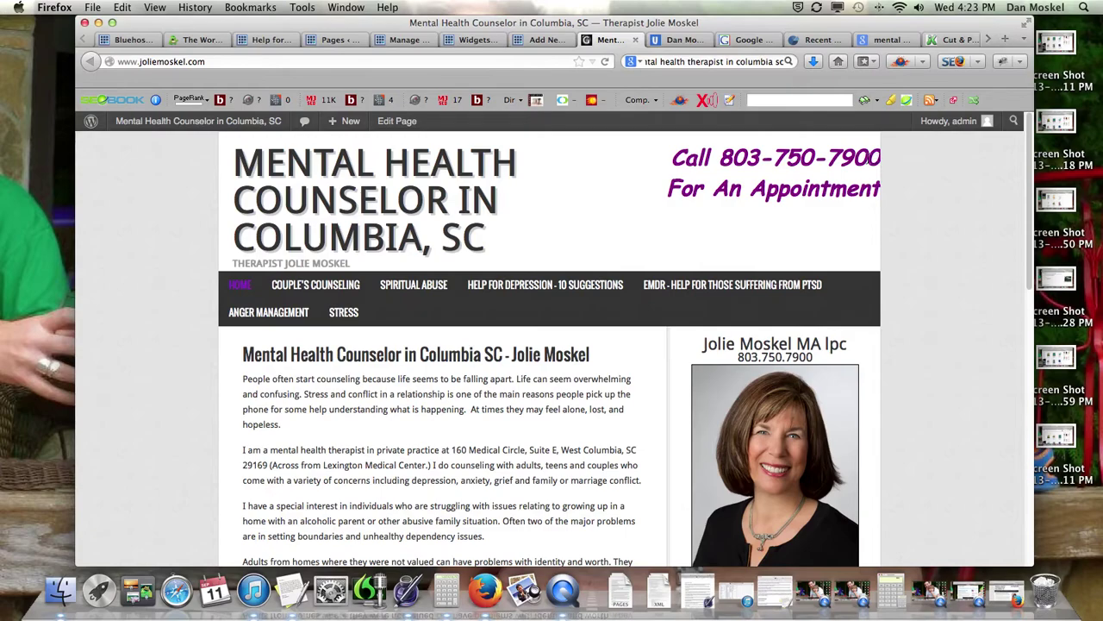
# Step: Paste the call-to-action HTML back into the post and show it in the visual view
pyautogui.click(553, 42)
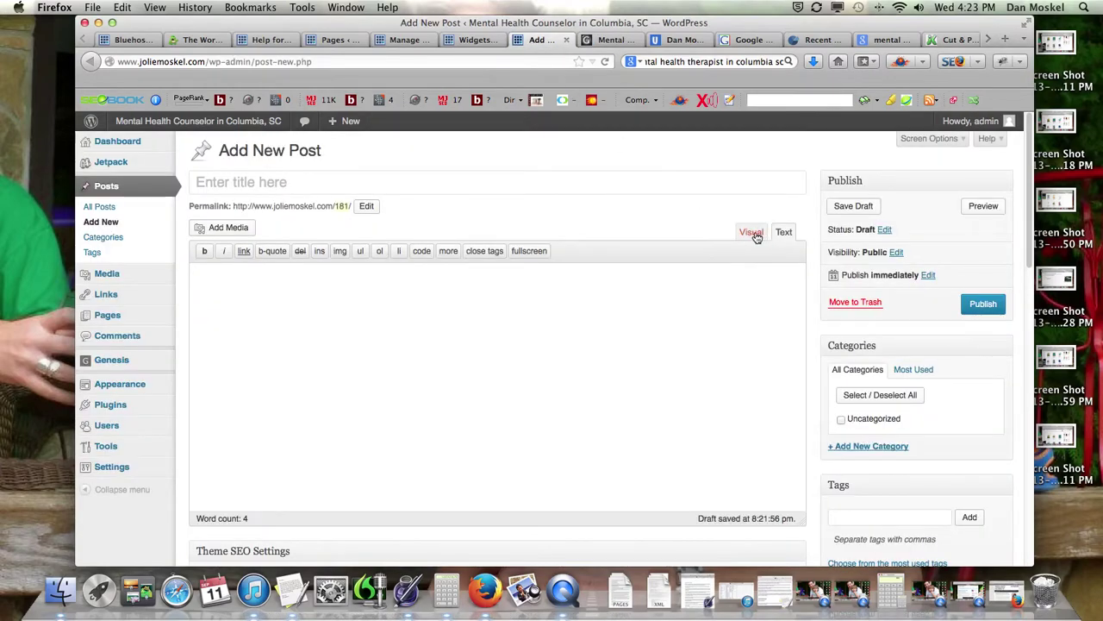
pyautogui.press('super+v')
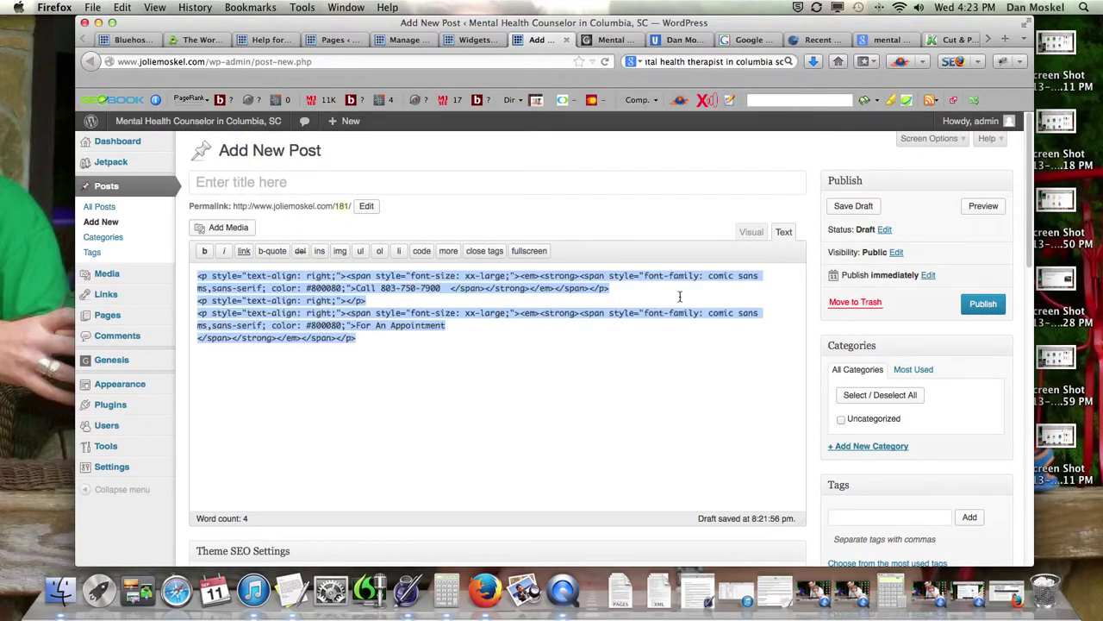
pyautogui.click(750, 239)
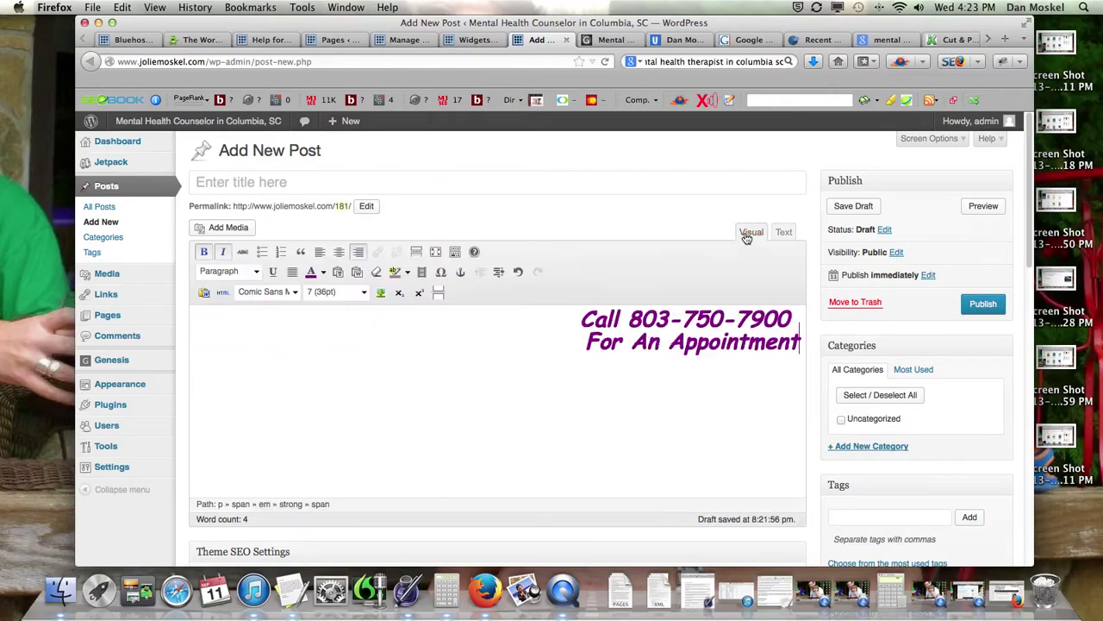
# Step: Append a placeholder letter "a" to the phone line and " a" to the appointment line, with a blank line between them
pyautogui.click(804, 322)
pyautogui.write('a')
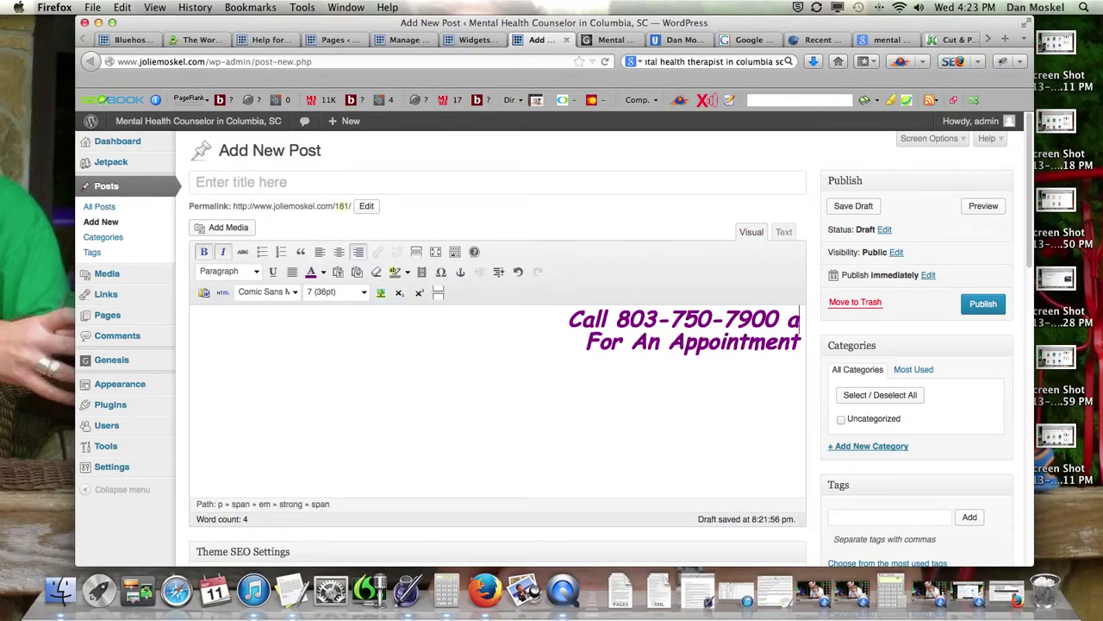
pyautogui.write(' a')
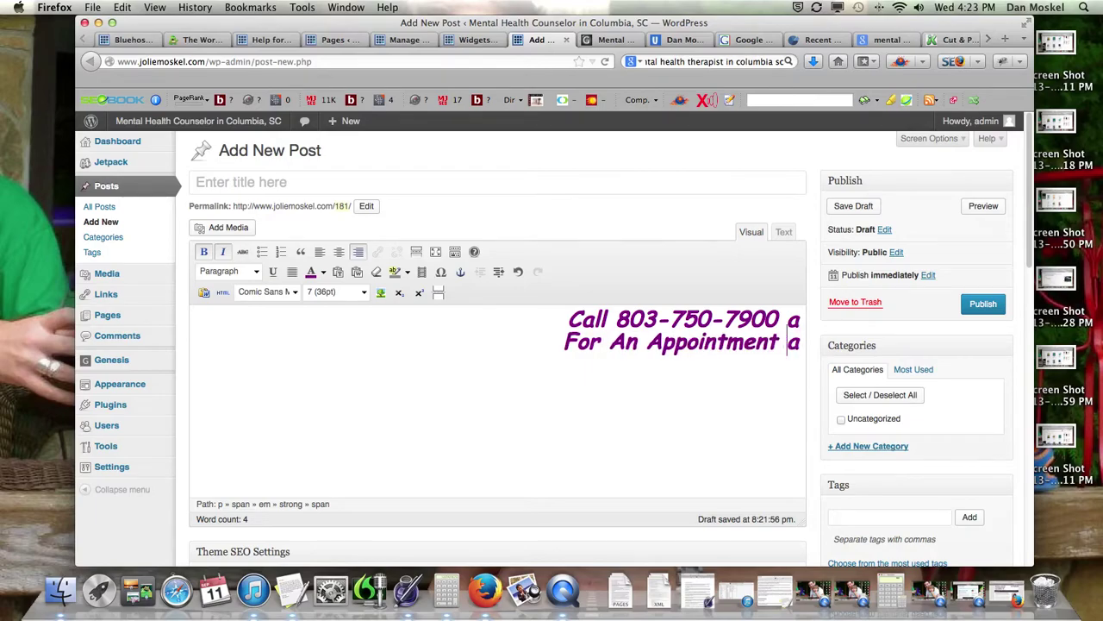
pyautogui.press('Left')
pyautogui.click(580, 336)
pyautogui.press('Return')
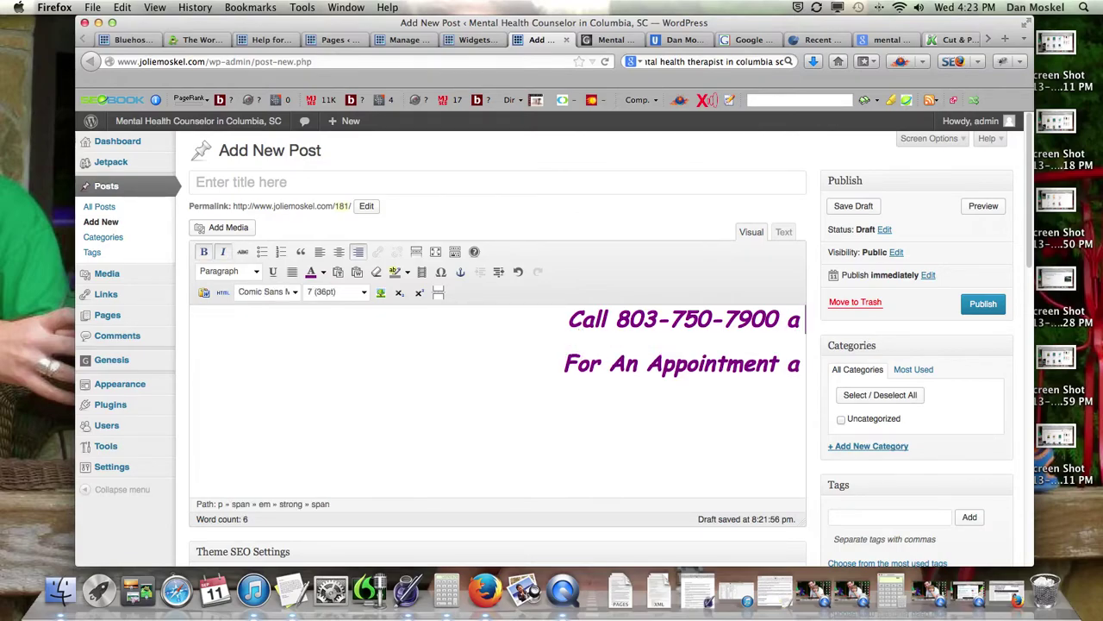
# Step: Replace the placeholder letter after the phone number with an "s" set off by a space, and select it
pyautogui.press('BackSpace')
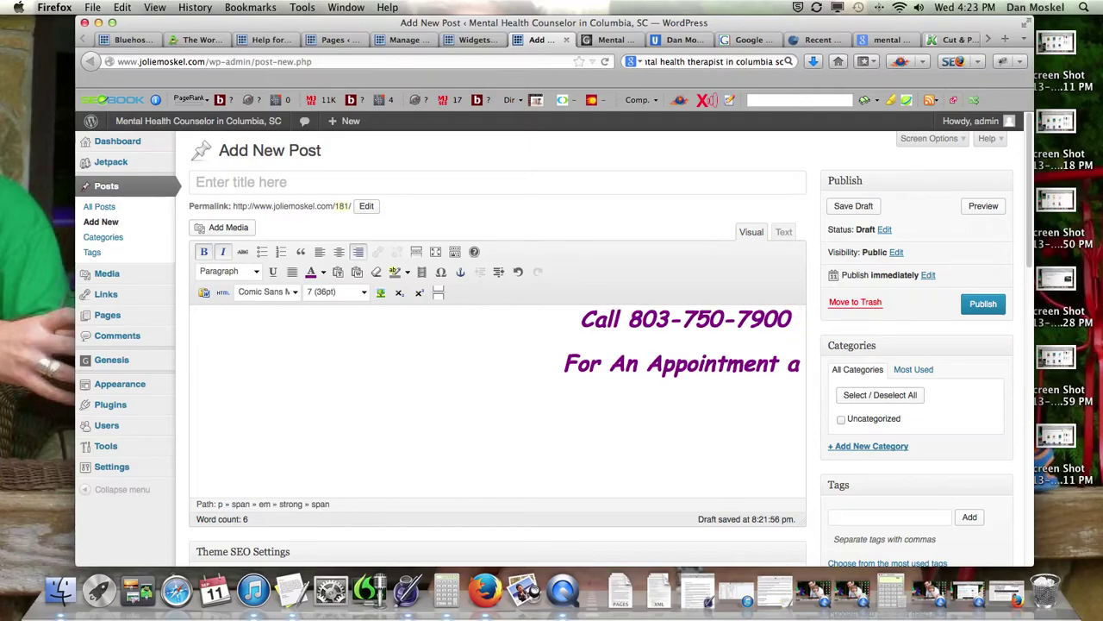
pyautogui.press('BackSpace')
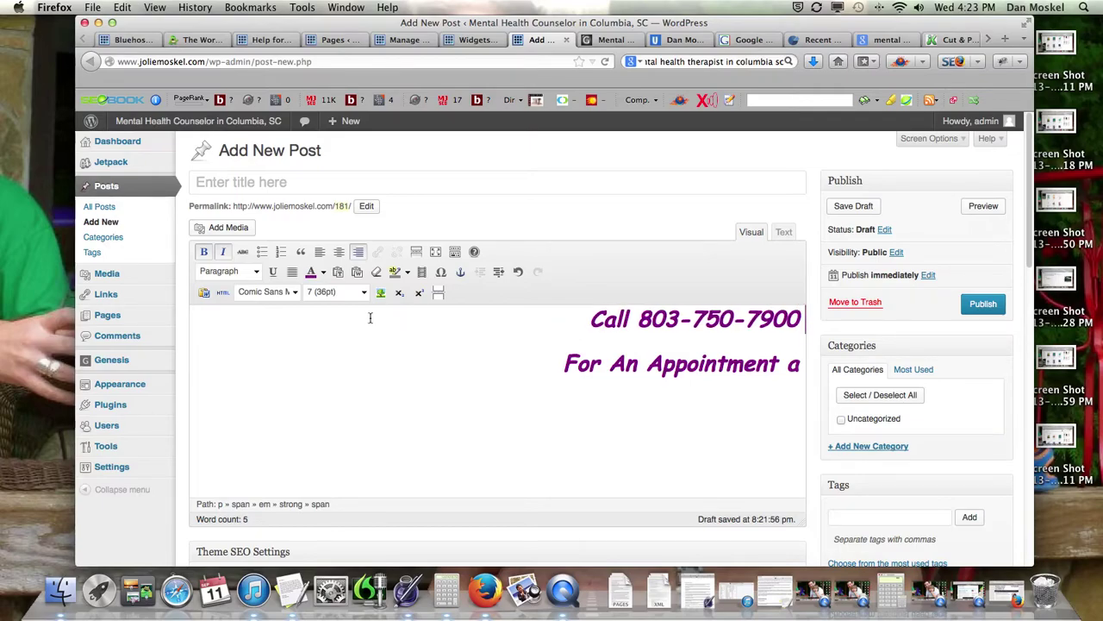
pyautogui.write('s')
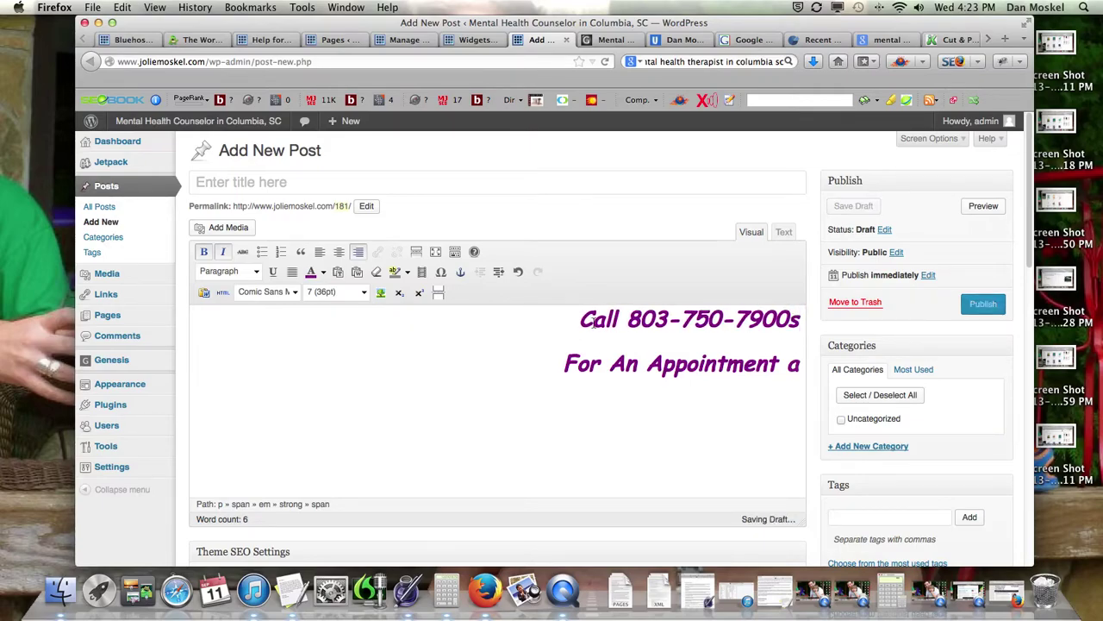
pyautogui.doubleClick(794, 320)
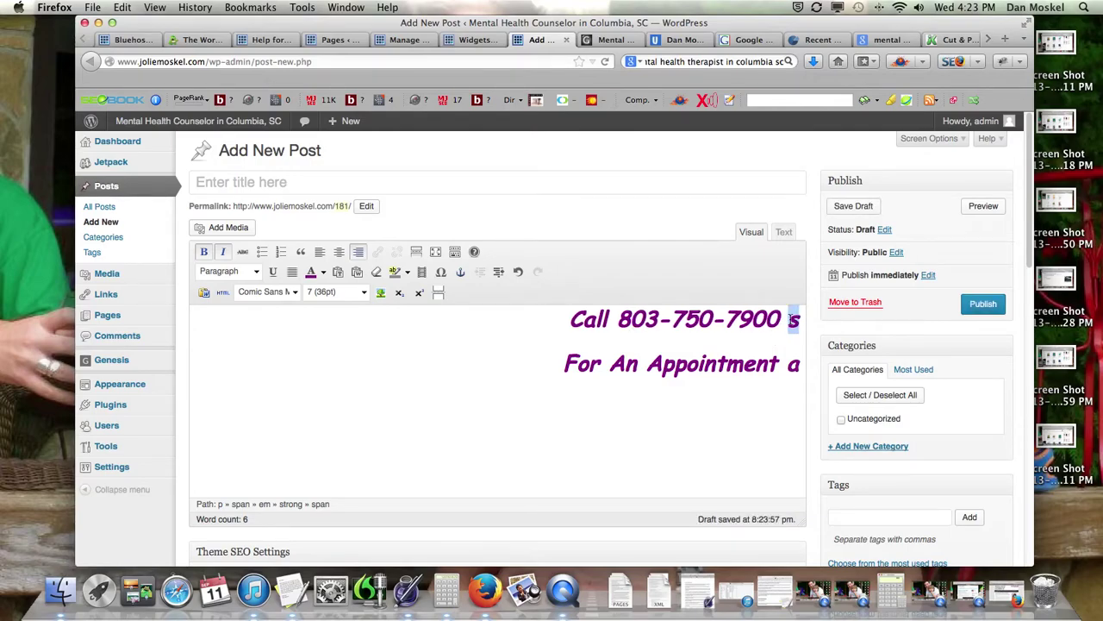
# Step: Format the placeholder "s" after the phone number in Georgia with black text
pyautogui.click(295, 293)
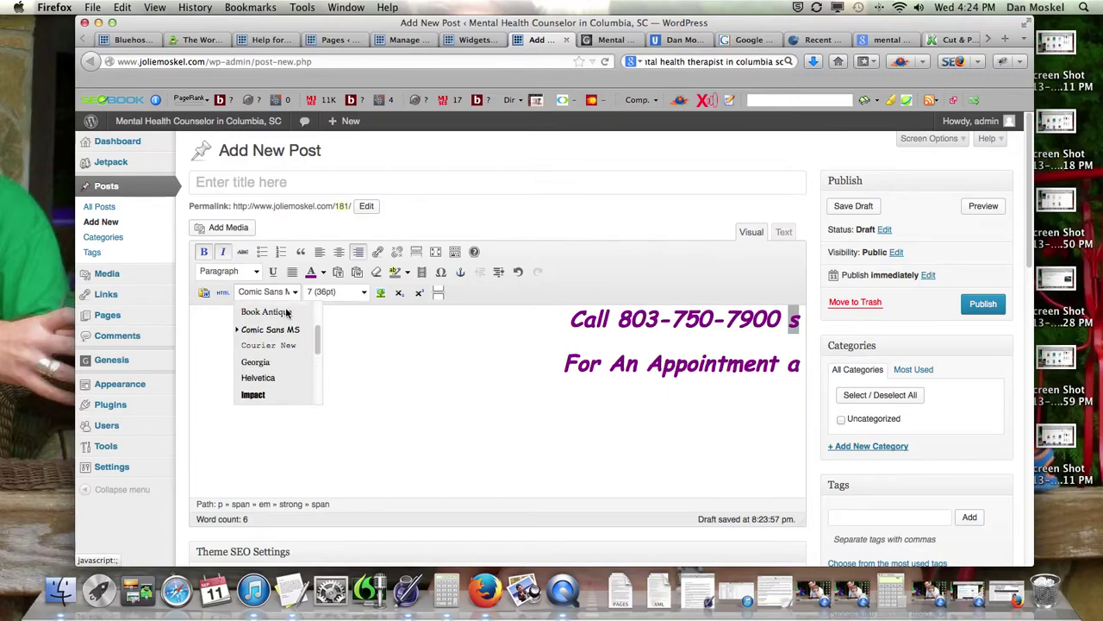
pyautogui.click(266, 362)
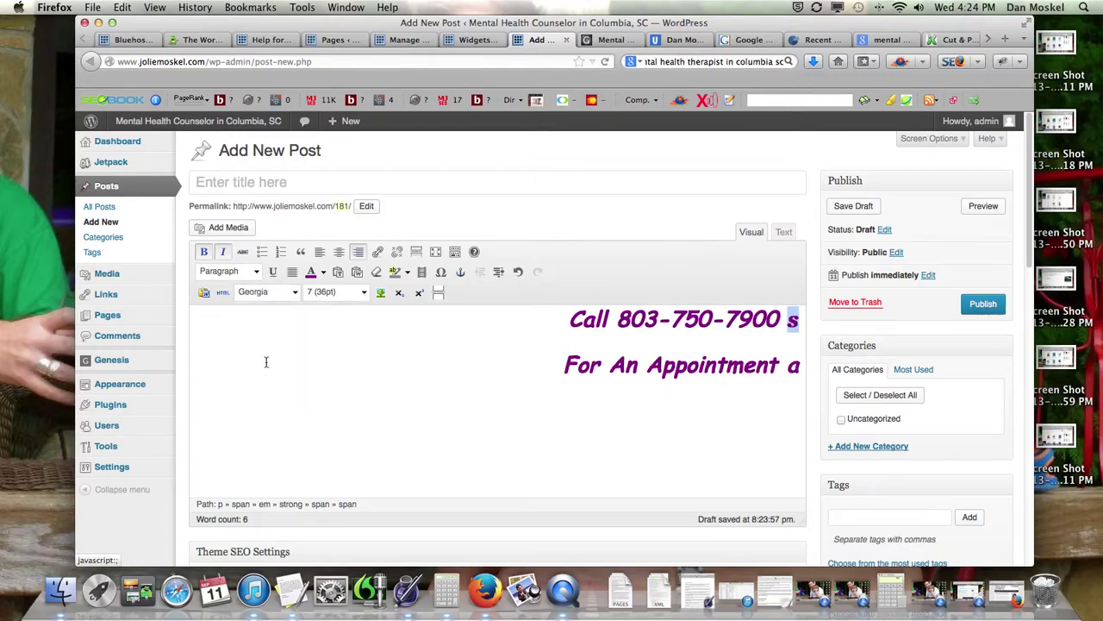
pyautogui.click(323, 273)
pyautogui.click(309, 293)
# Step: Format the placeholder "a" after "For An Appointment" in Book Antiqua with black text, keeping the font size
pyautogui.moveTo(806, 366); pyautogui.dragTo(786, 366)
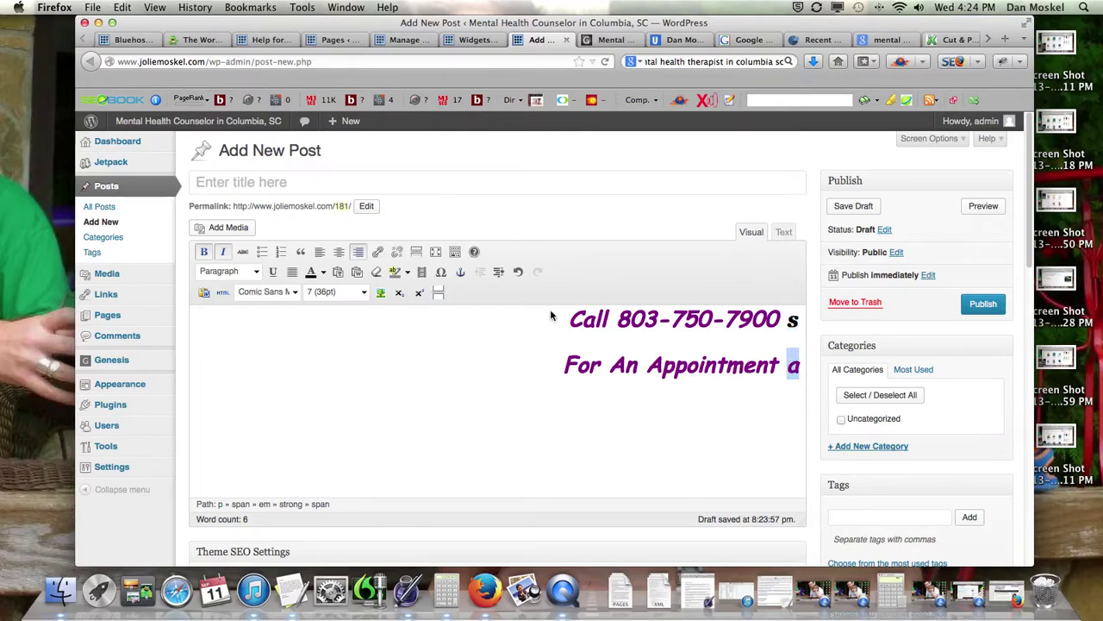
pyautogui.click(294, 292)
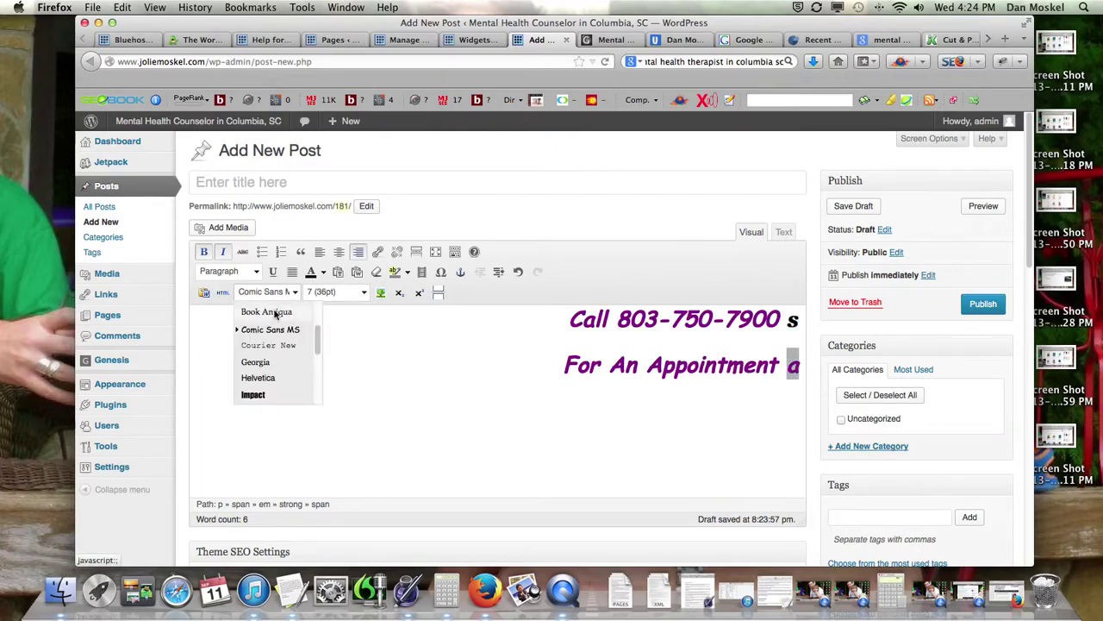
pyautogui.click(274, 313)
pyautogui.click(367, 294)
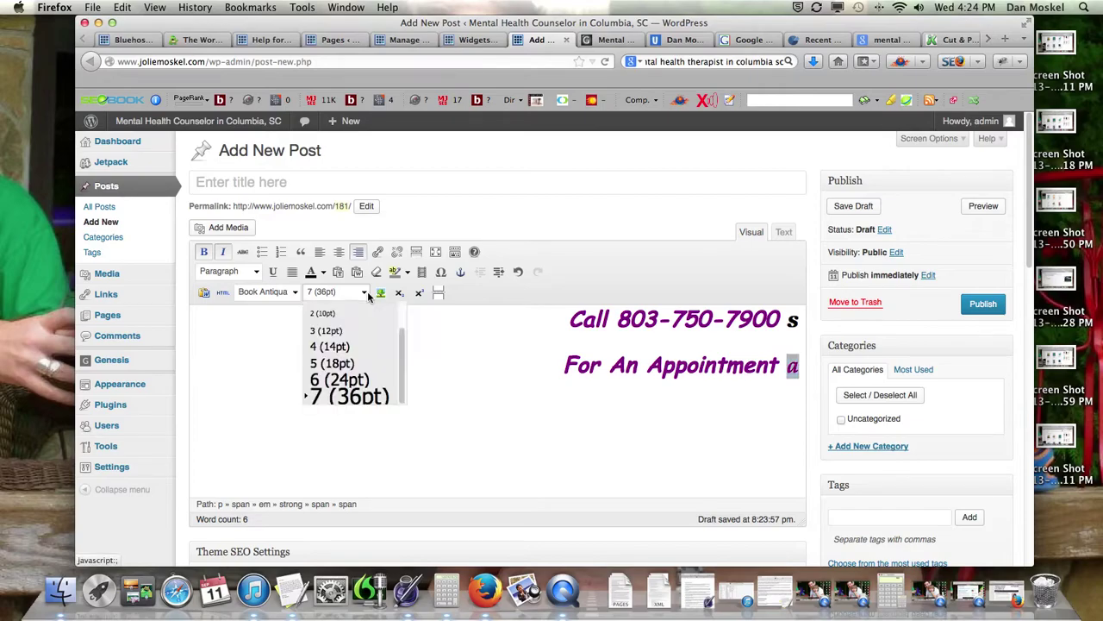
pyautogui.click(368, 296)
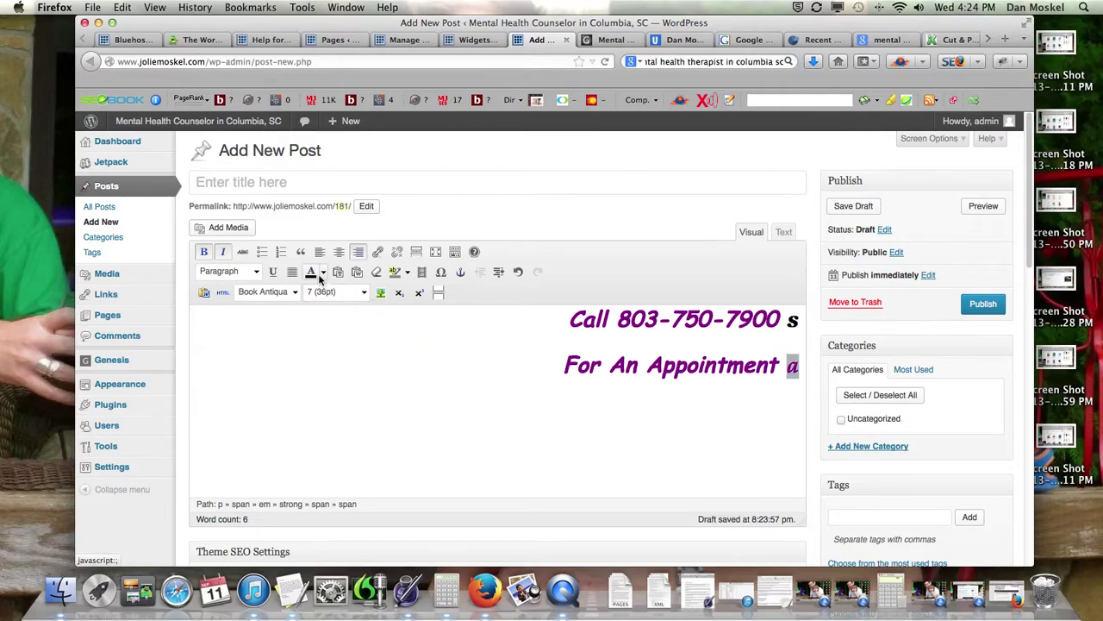
pyautogui.click(323, 272)
pyautogui.click(312, 293)
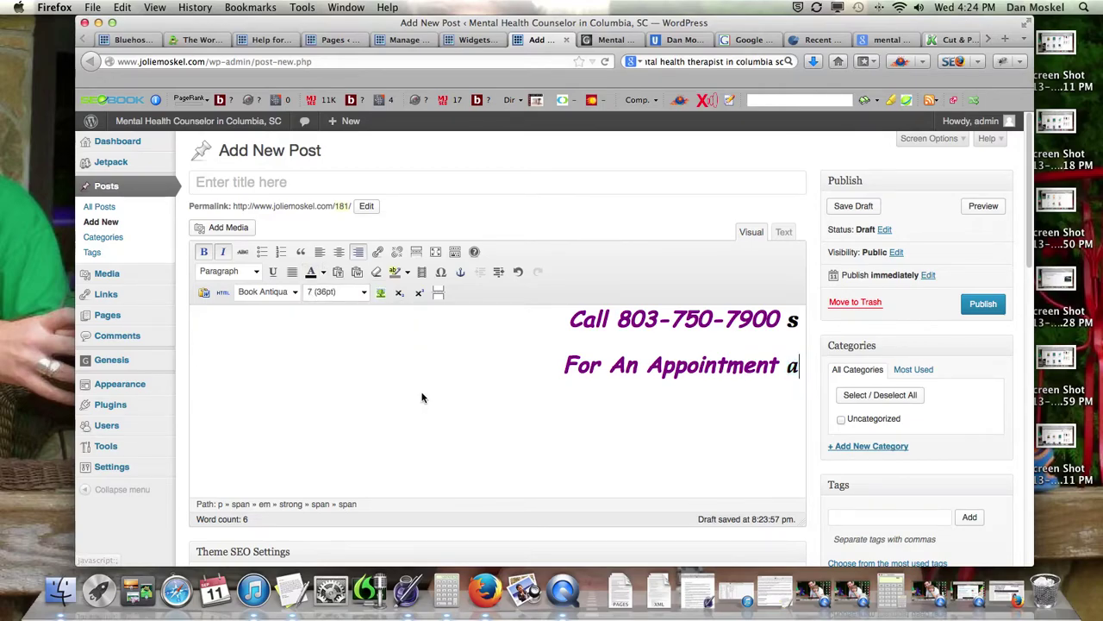
# Step: Review the post's HTML, return to the visual view and delete the placeholder letters from both lines
pyautogui.click(782, 233)
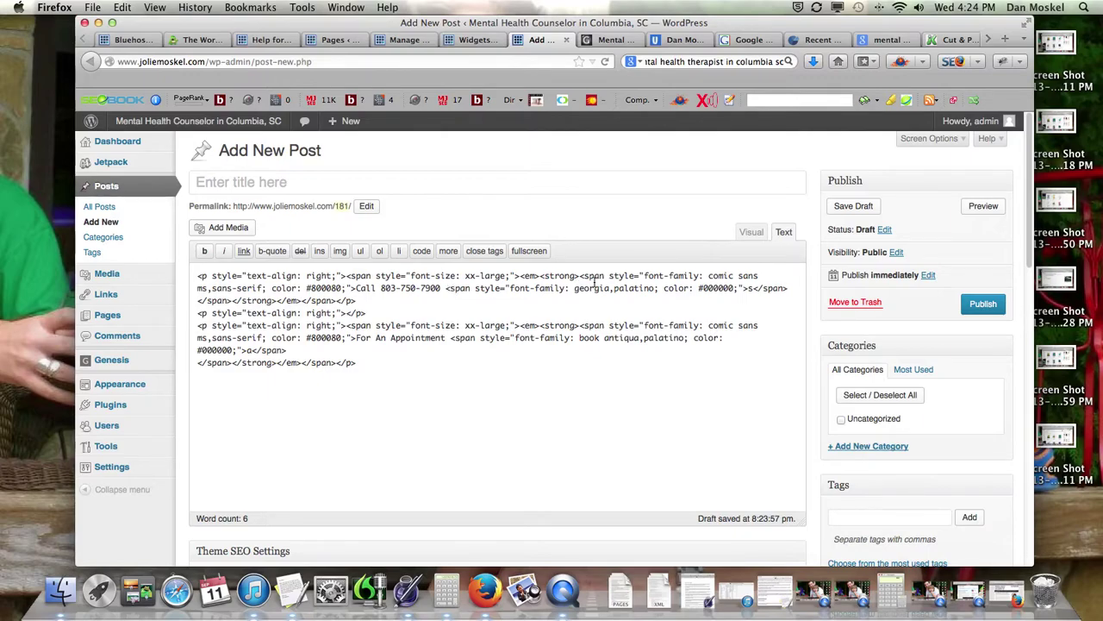
pyautogui.click(747, 232)
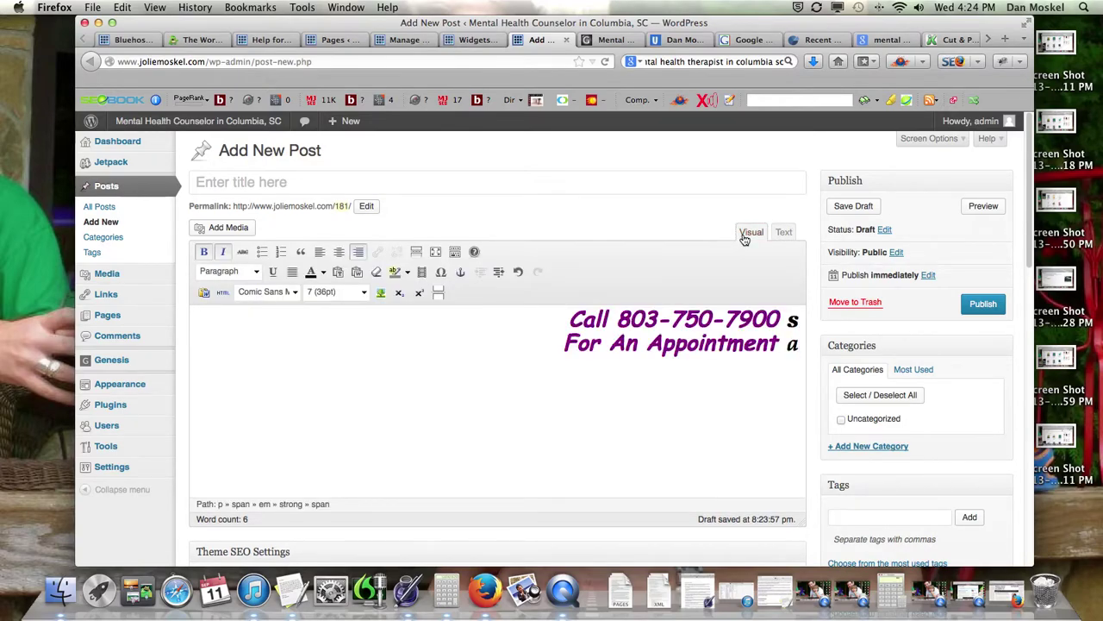
pyautogui.press('BackSpace')
pyautogui.click(795, 319)
pyautogui.press('BackSpace')
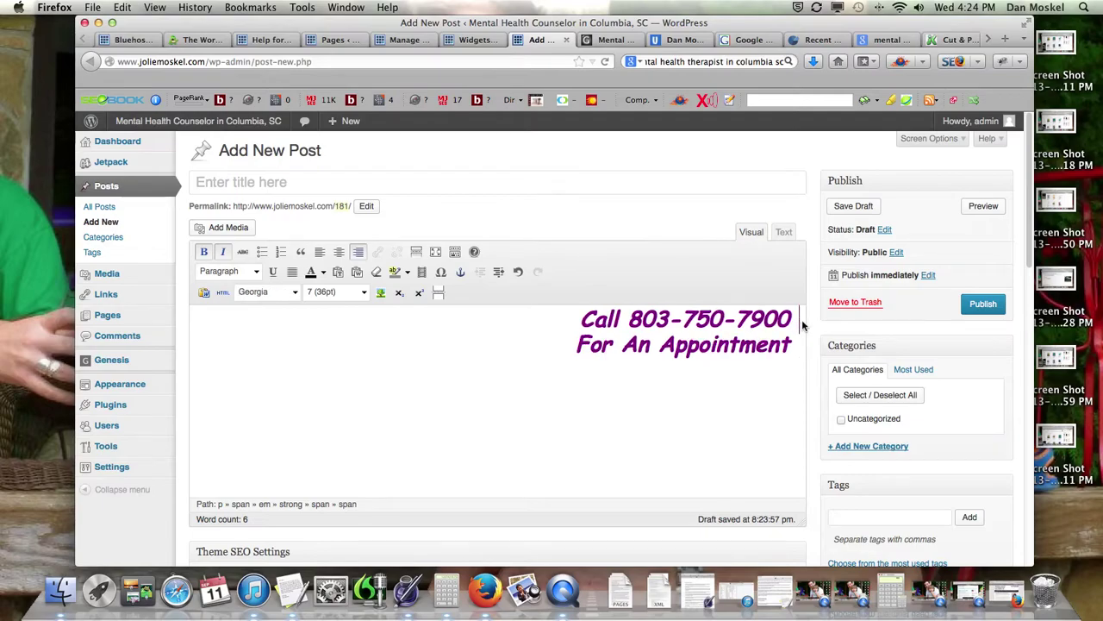
# Step: Cut the entire revised call-to-action HTML from the post's text view
pyautogui.click(784, 232)
pyautogui.moveTo(633, 313); pyautogui.dragTo(197, 275)
pyautogui.rightClick(239, 287)
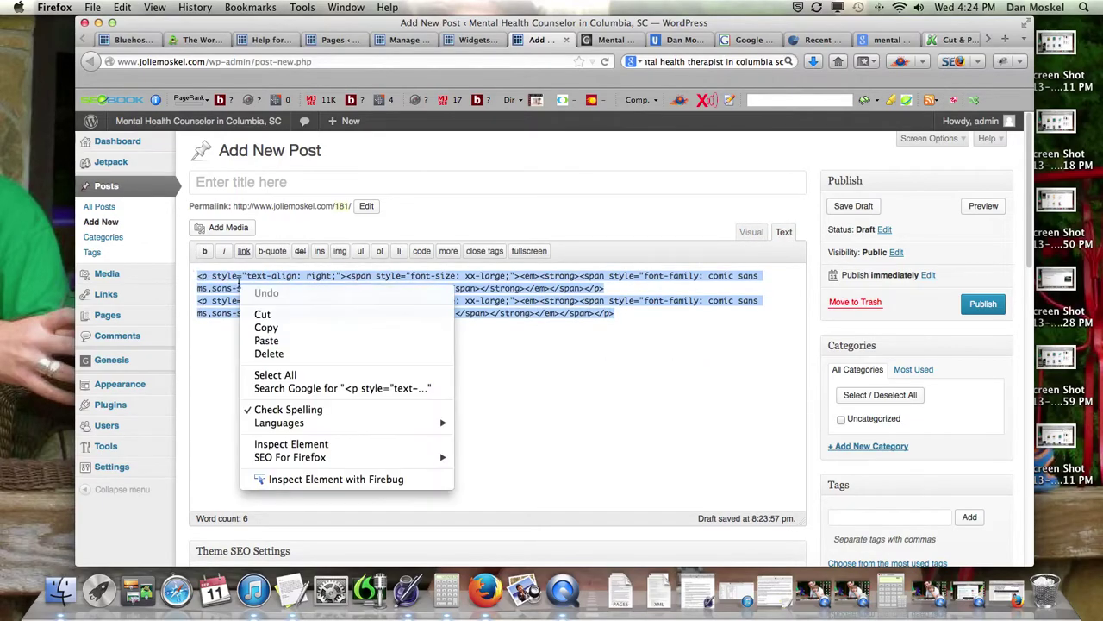
pyautogui.click(279, 314)
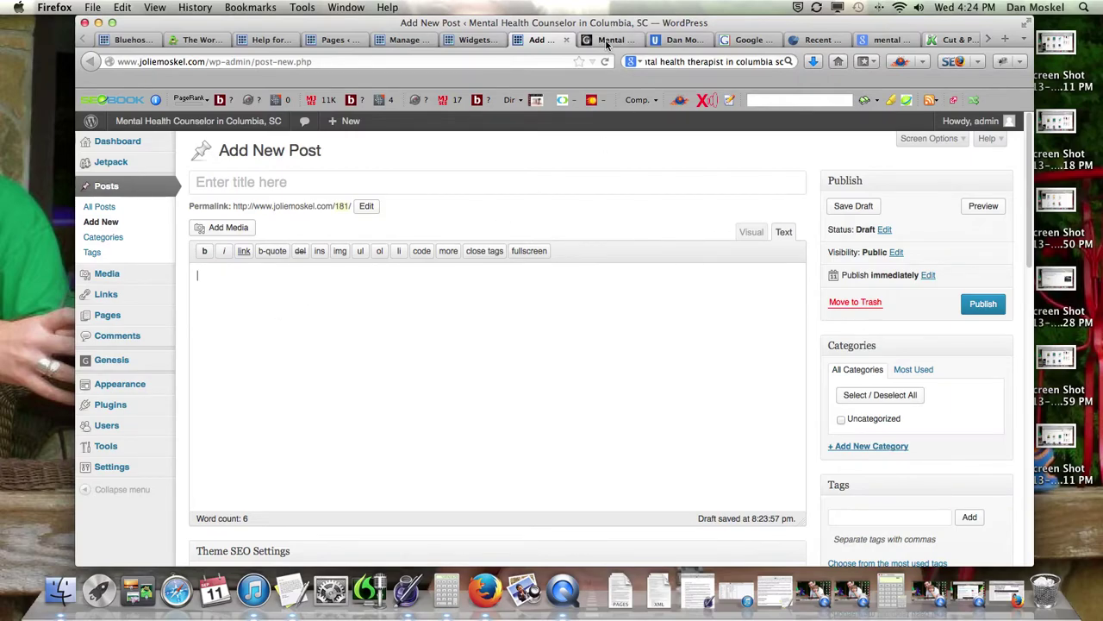
# Step: Replace the code in the Header Right text widget with the cut HTML, save the widget and reload the live site
pyautogui.click(479, 40)
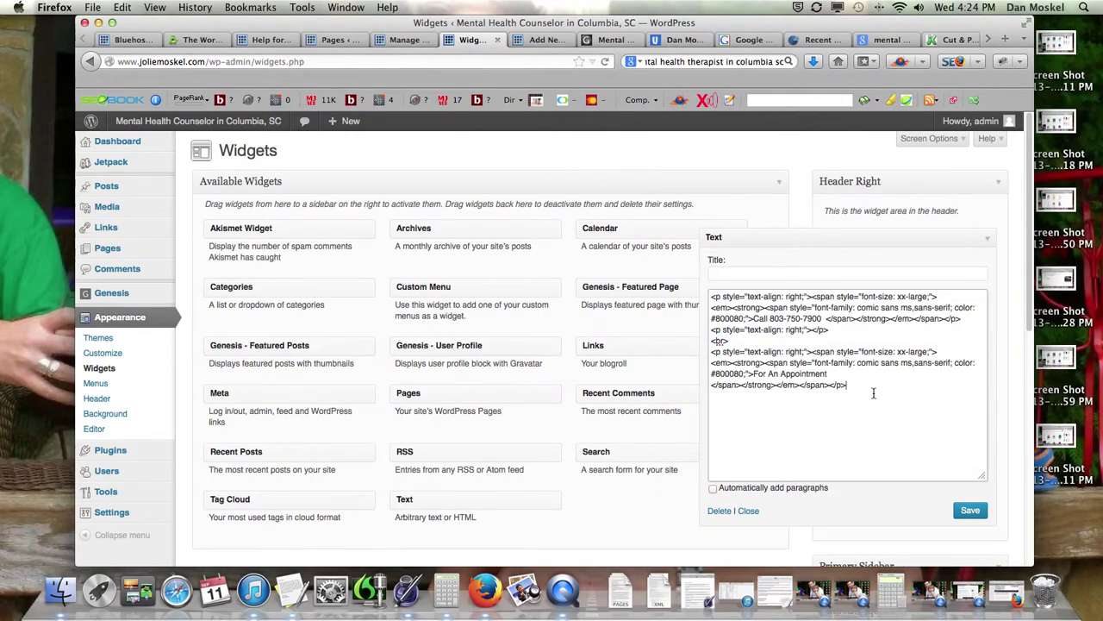
pyautogui.moveTo(875, 389); pyautogui.dragTo(711, 293)
pyautogui.hotkey('ctrl', 'v')
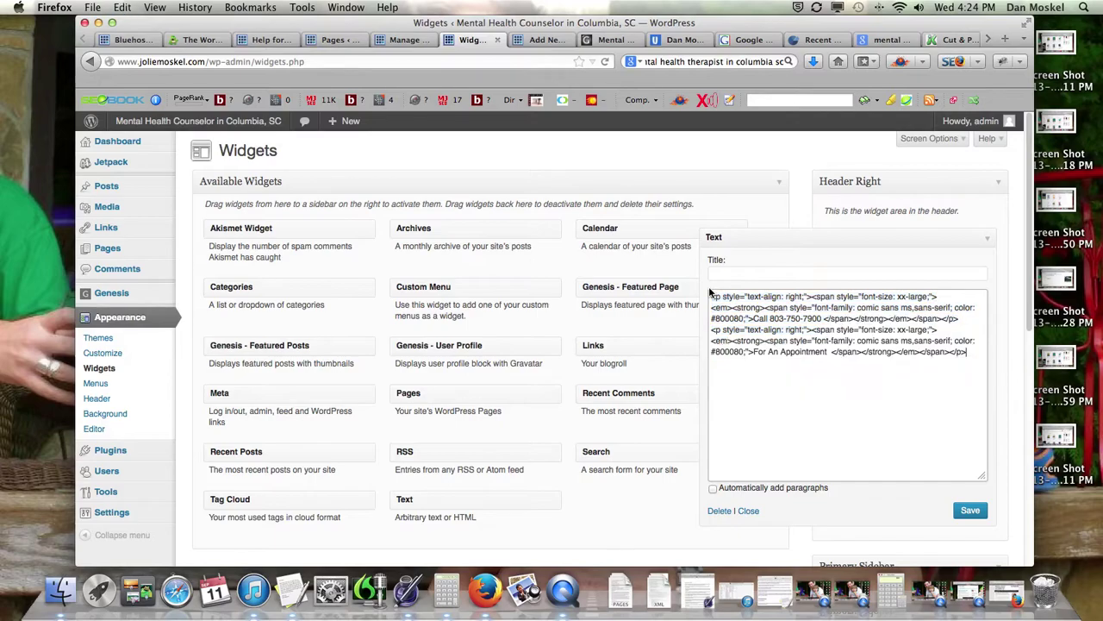
pyautogui.click(971, 511)
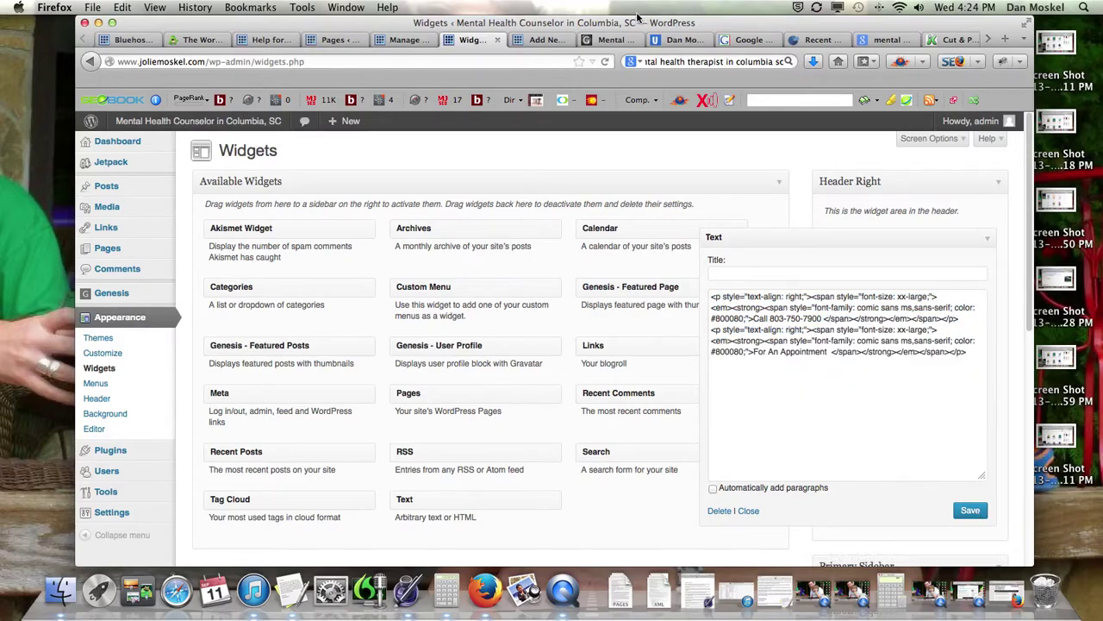
pyautogui.click(608, 40)
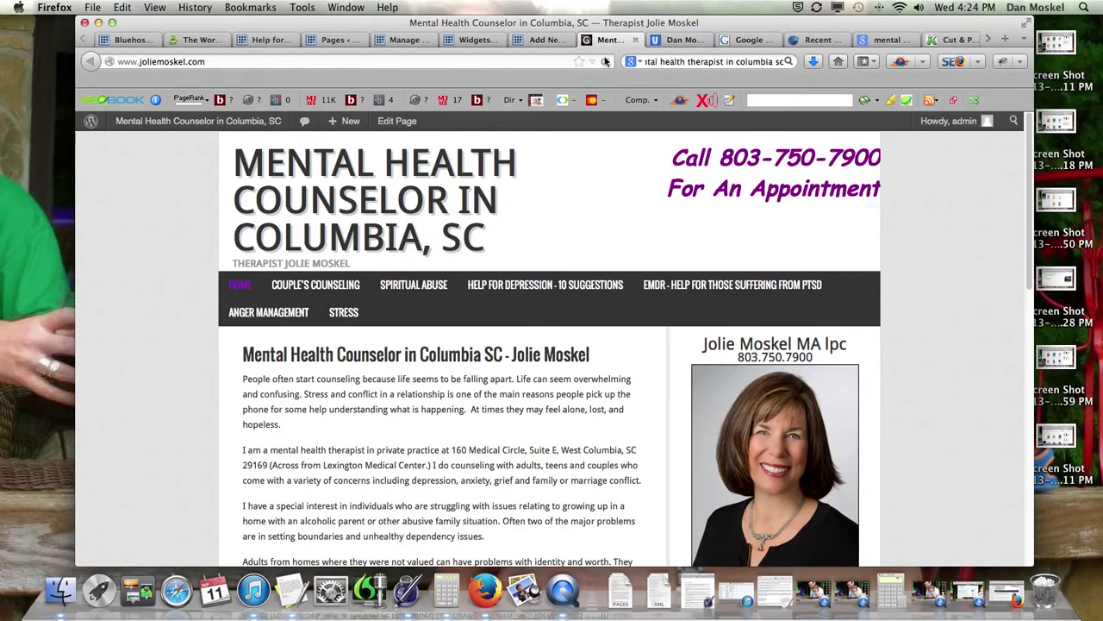
pyautogui.click(605, 61)
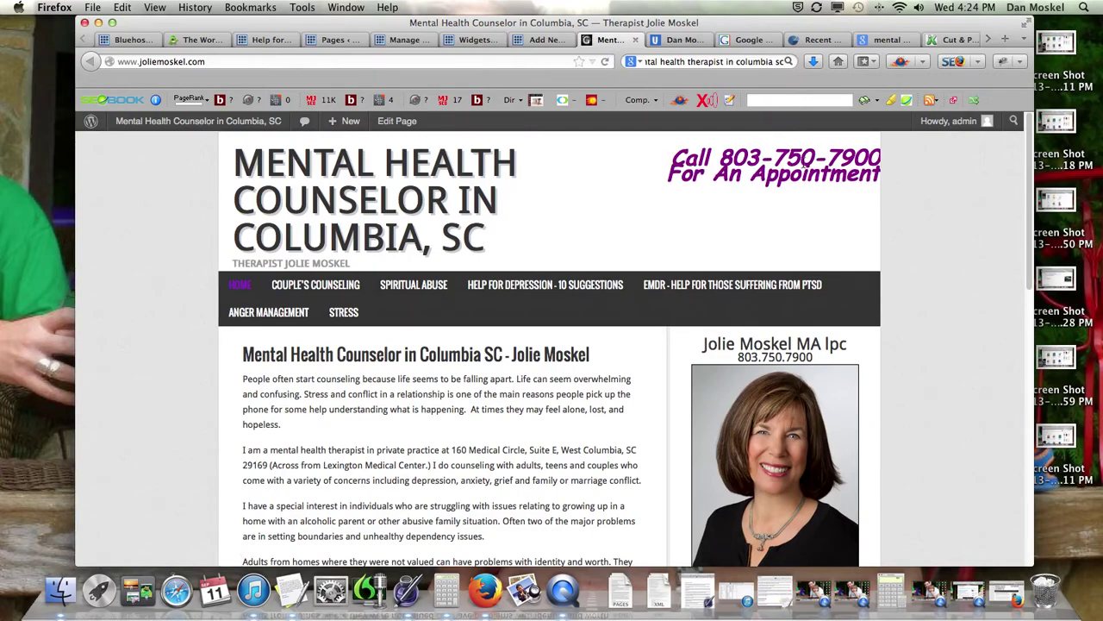
# Step: Paste the call-to-action HTML back into the post's text view and remove italics from both lines in the visual view
pyautogui.click(534, 40)
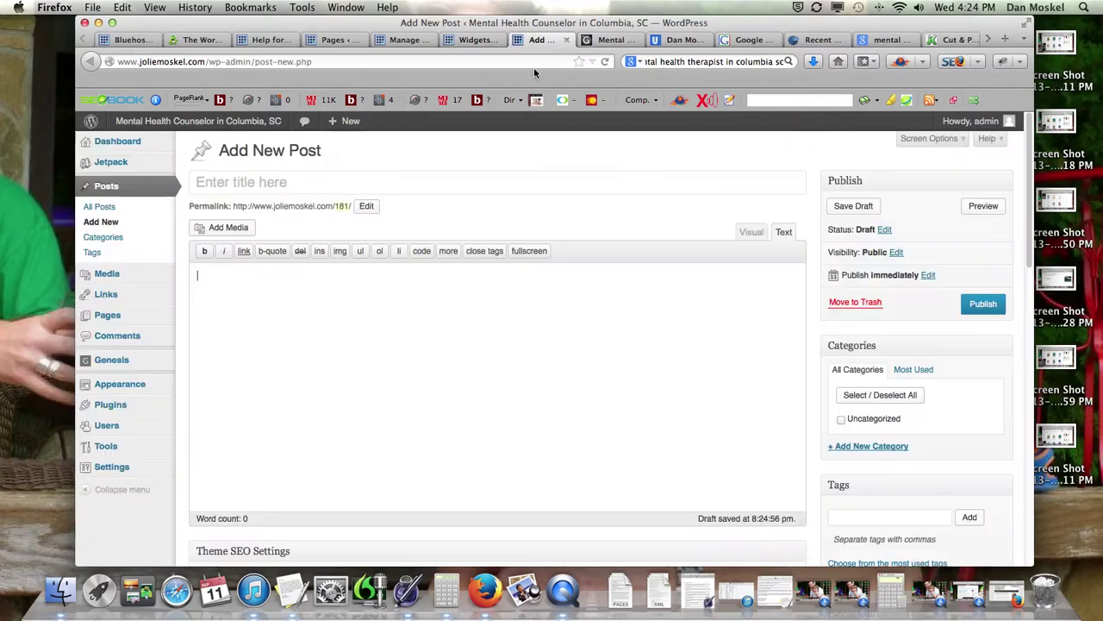
pyautogui.click(440, 334)
pyautogui.press('super+v')
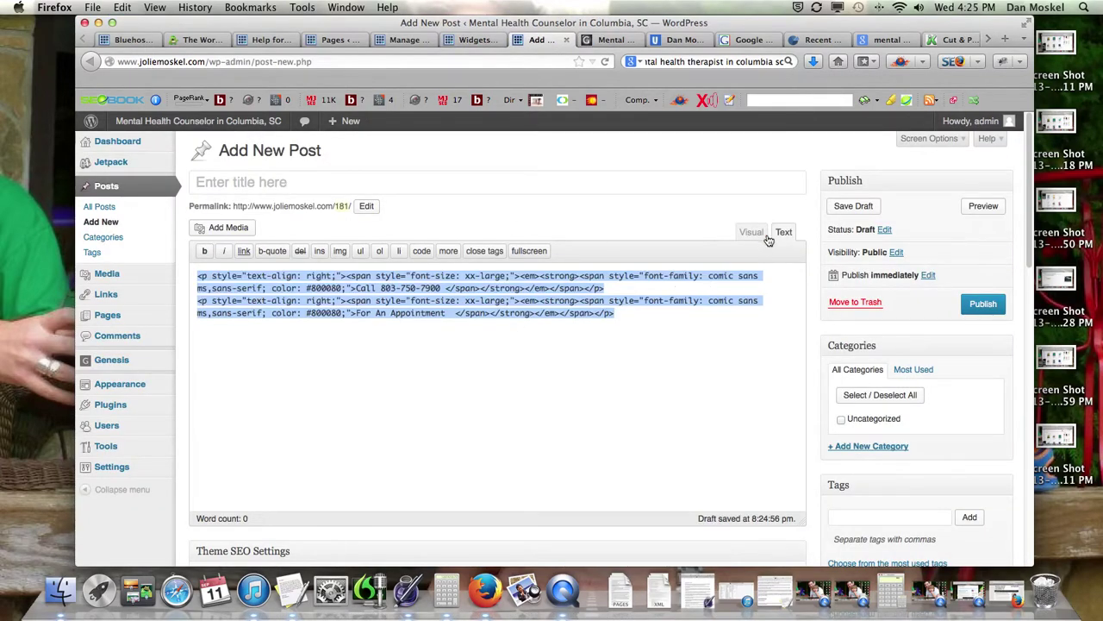
pyautogui.click(756, 232)
pyautogui.moveTo(795, 343); pyautogui.dragTo(525, 318)
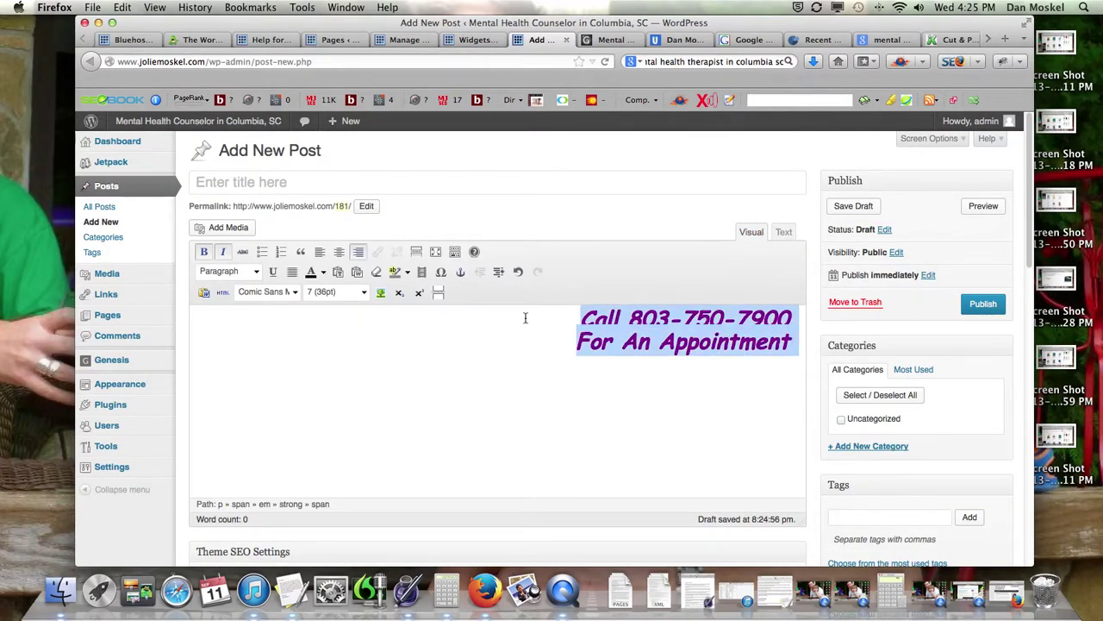
pyautogui.click(223, 254)
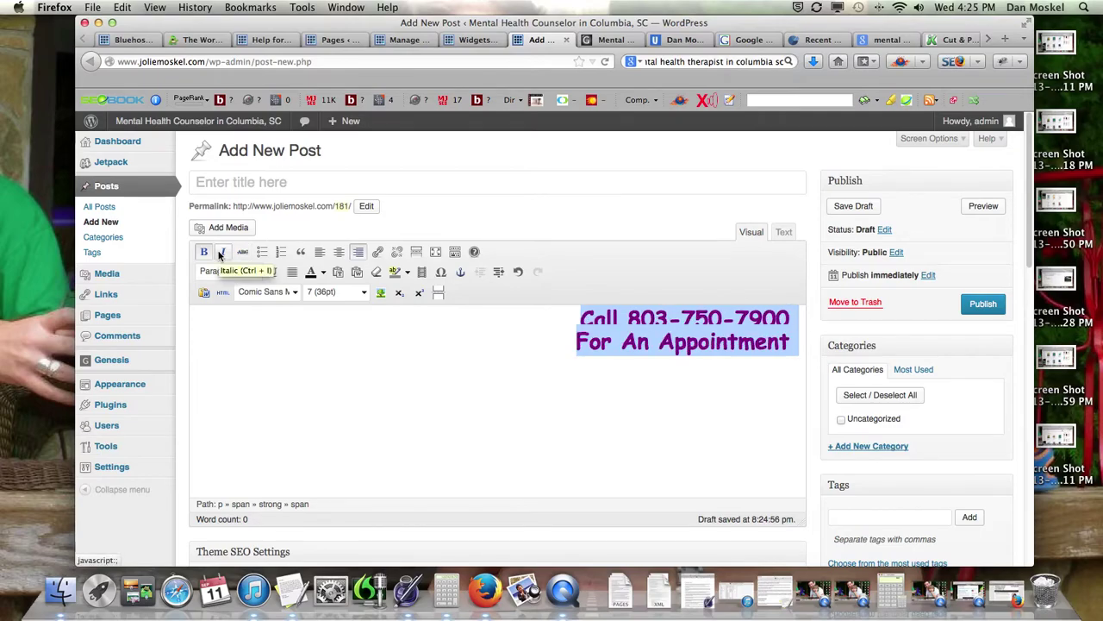
# Step: Insert an empty paragraph before "For An Appointment" and cut the post's entire HTML from the text view
pyautogui.click(574, 342)
pyautogui.press('Return')
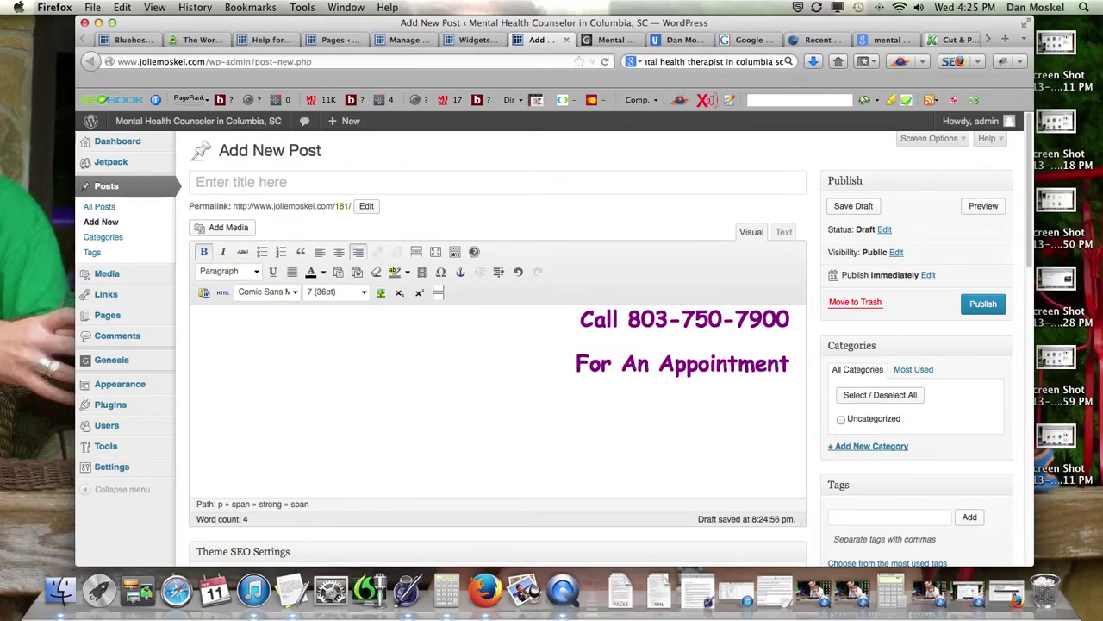
pyautogui.click(783, 232)
pyautogui.moveTo(569, 328); pyautogui.dragTo(196, 274)
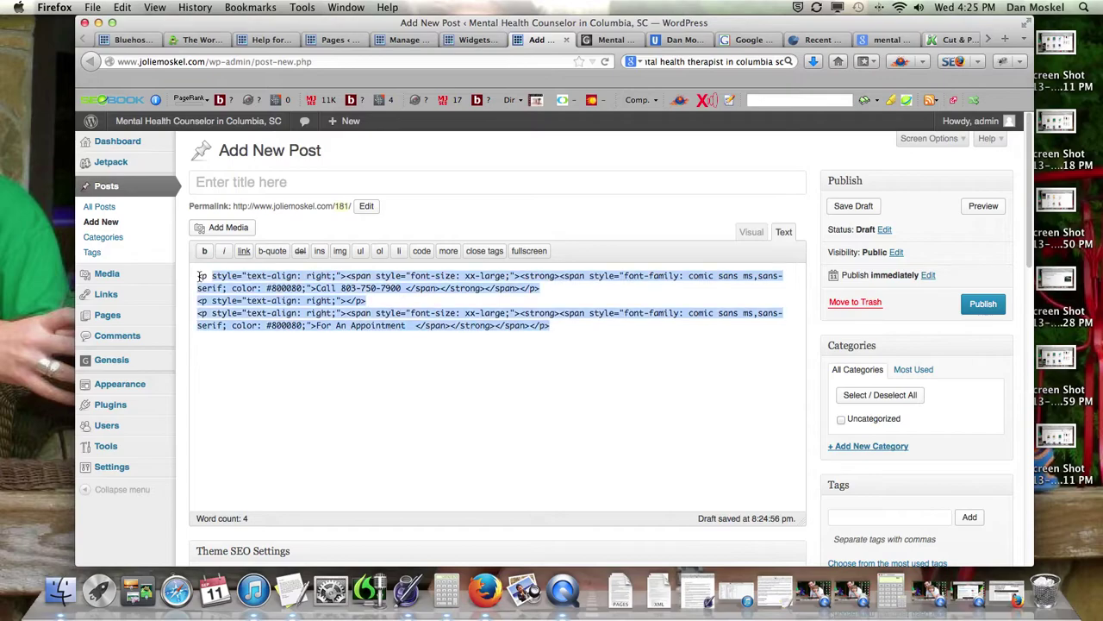
pyautogui.rightClick(227, 288)
pyautogui.click(250, 318)
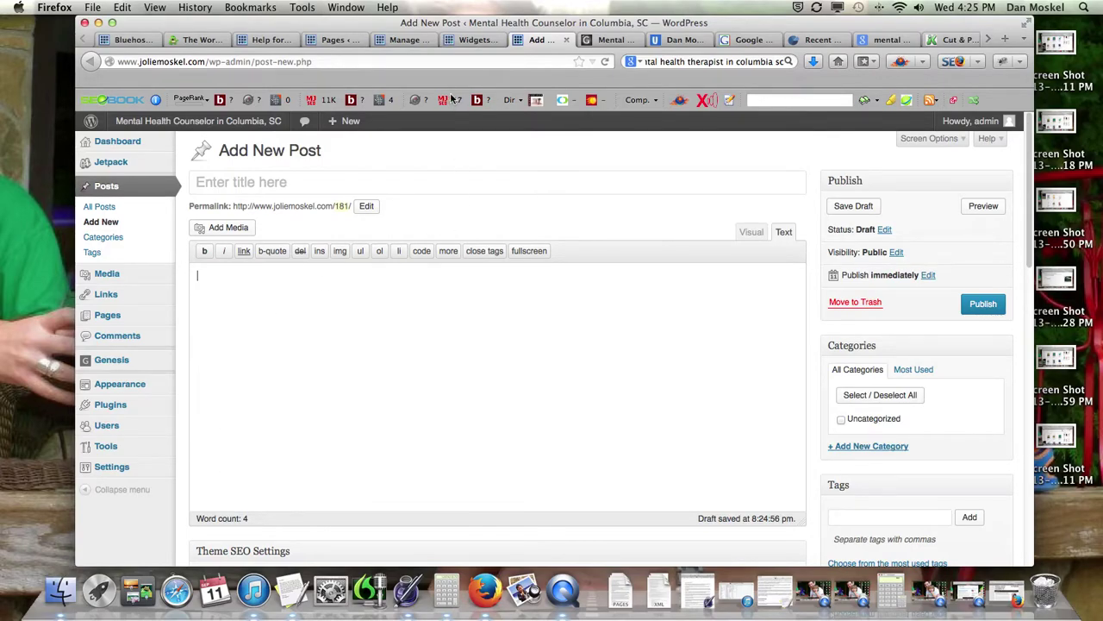
# Step: Replace the Header Right text widget's code with the non-italic HTML, save it and reload the live site
pyautogui.click(472, 39)
pyautogui.moveTo(968, 343); pyautogui.dragTo(720, 274)
pyautogui.press('super+v')
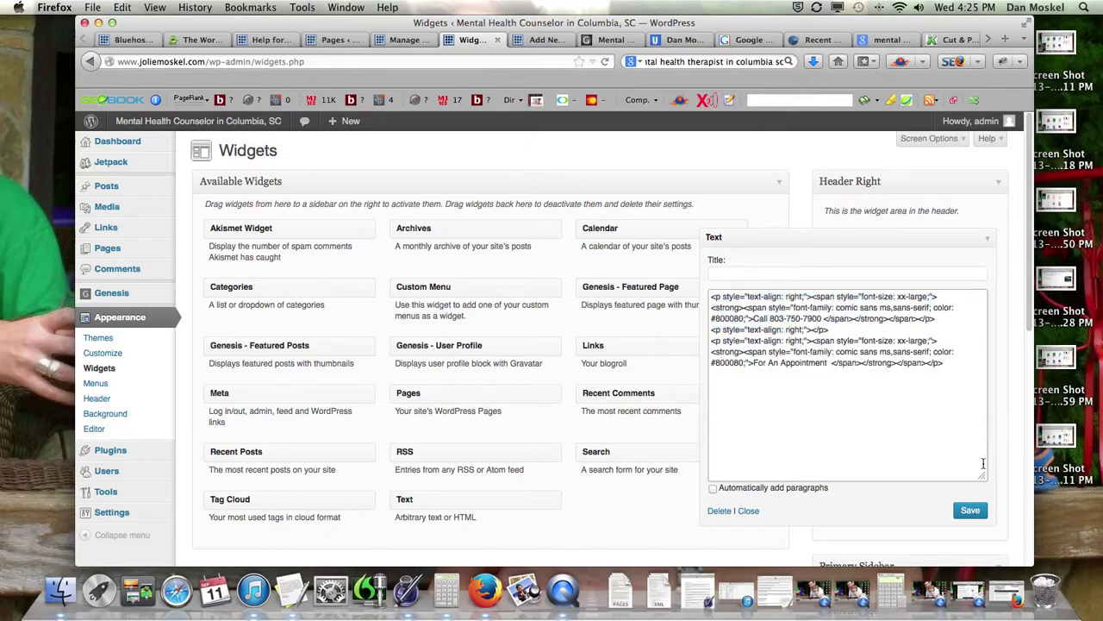
pyautogui.click(970, 512)
pyautogui.click(609, 39)
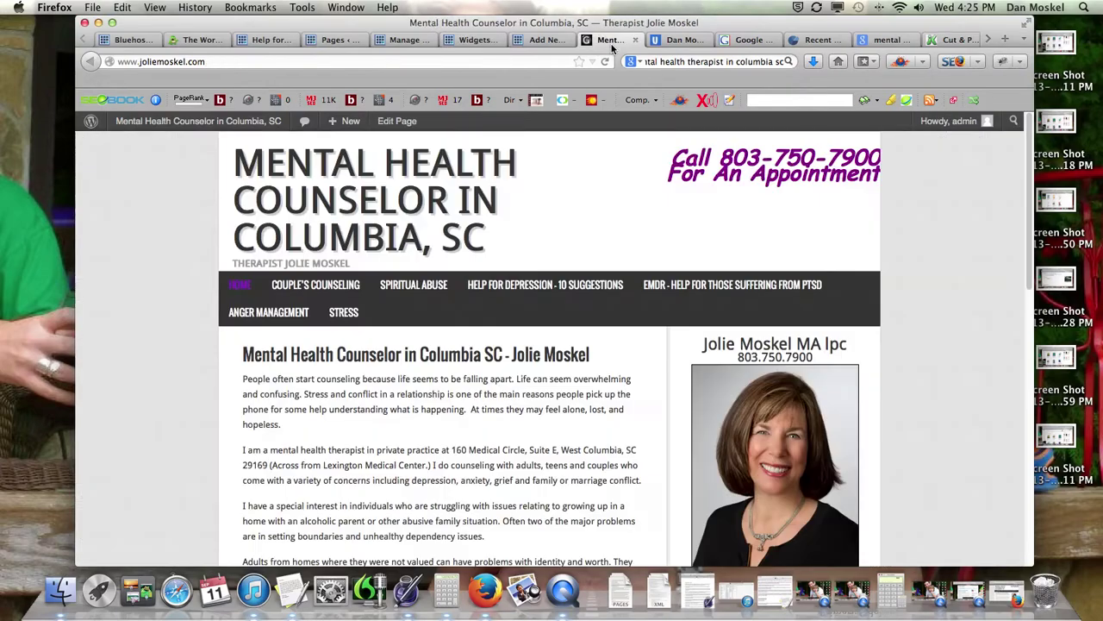
pyautogui.click(607, 61)
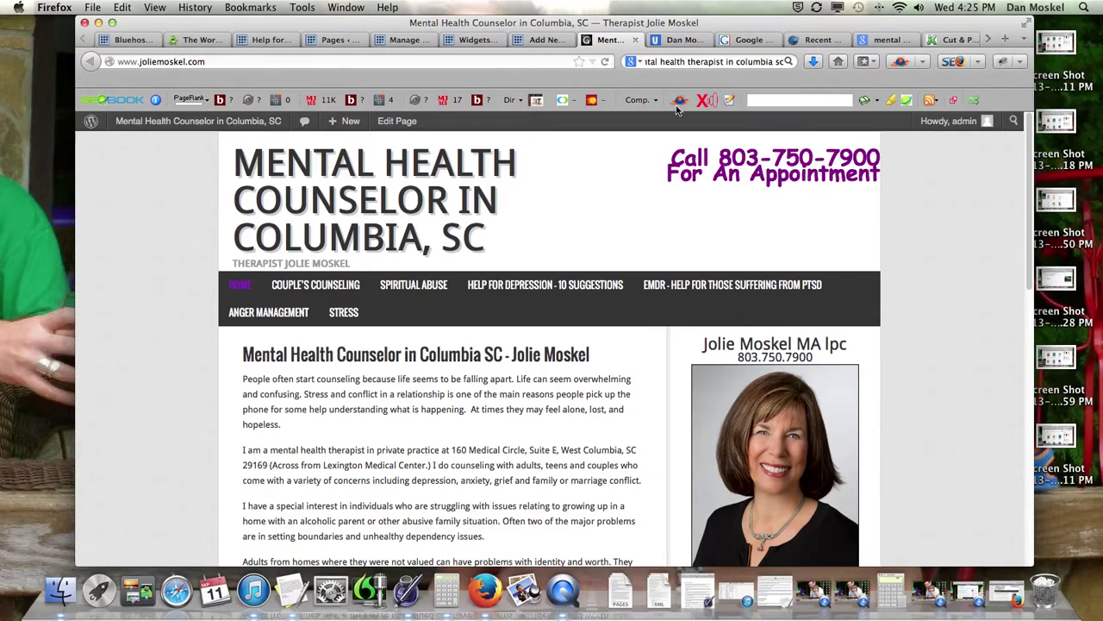
# Step: Add a <br> tag on its own line after the phone paragraph in the Header Right widget, save it and reload the site
pyautogui.click(539, 39)
pyautogui.click(493, 41)
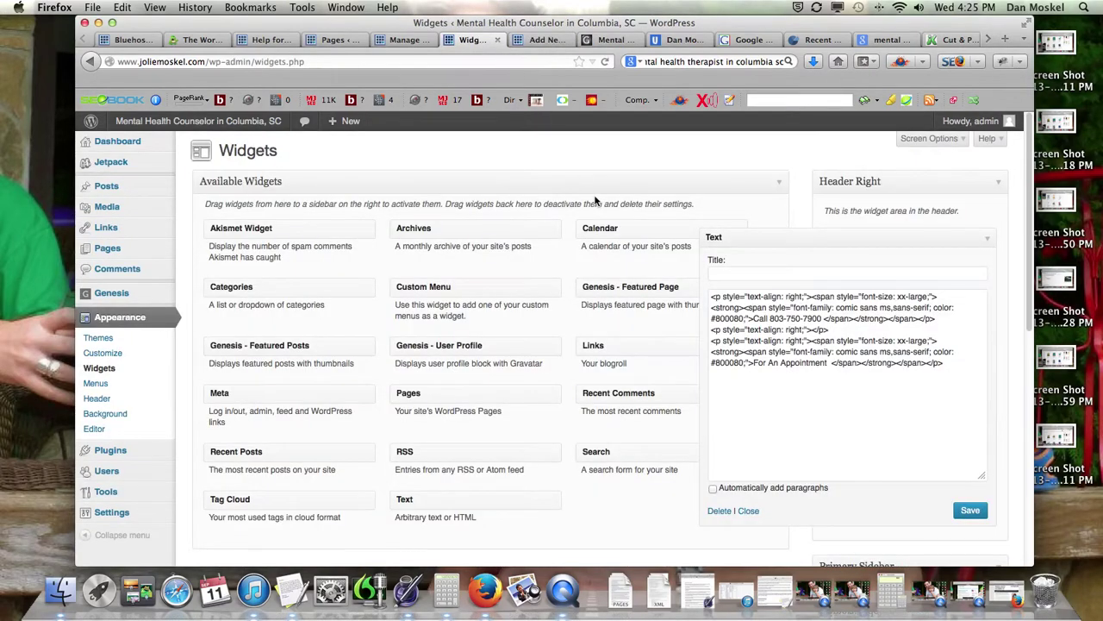
pyautogui.click(852, 331)
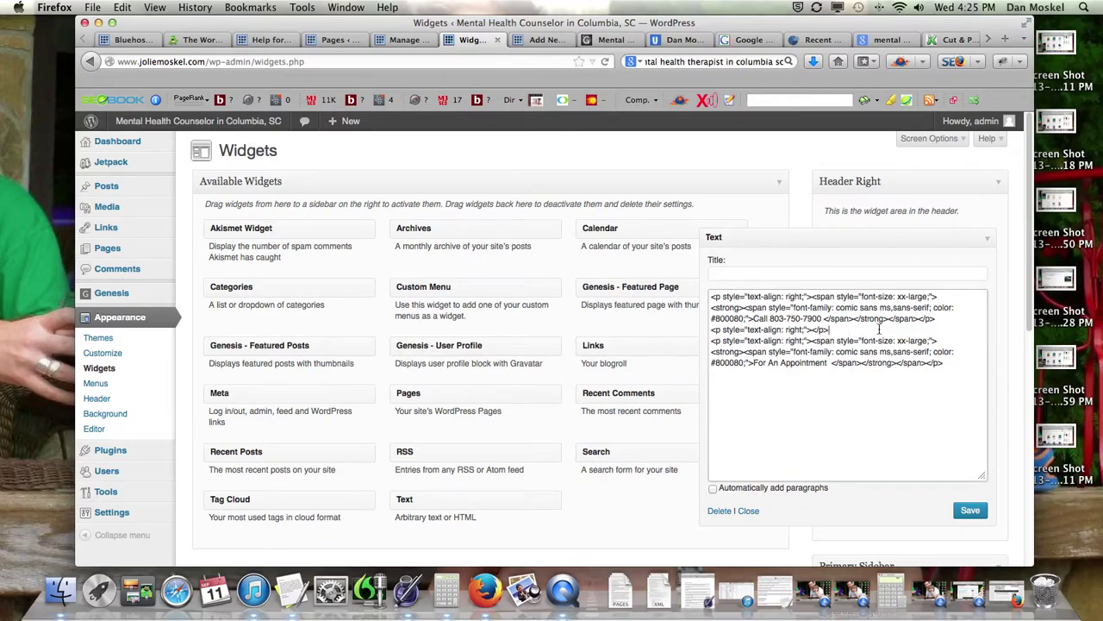
pyautogui.click(948, 319)
pyautogui.press('Return')
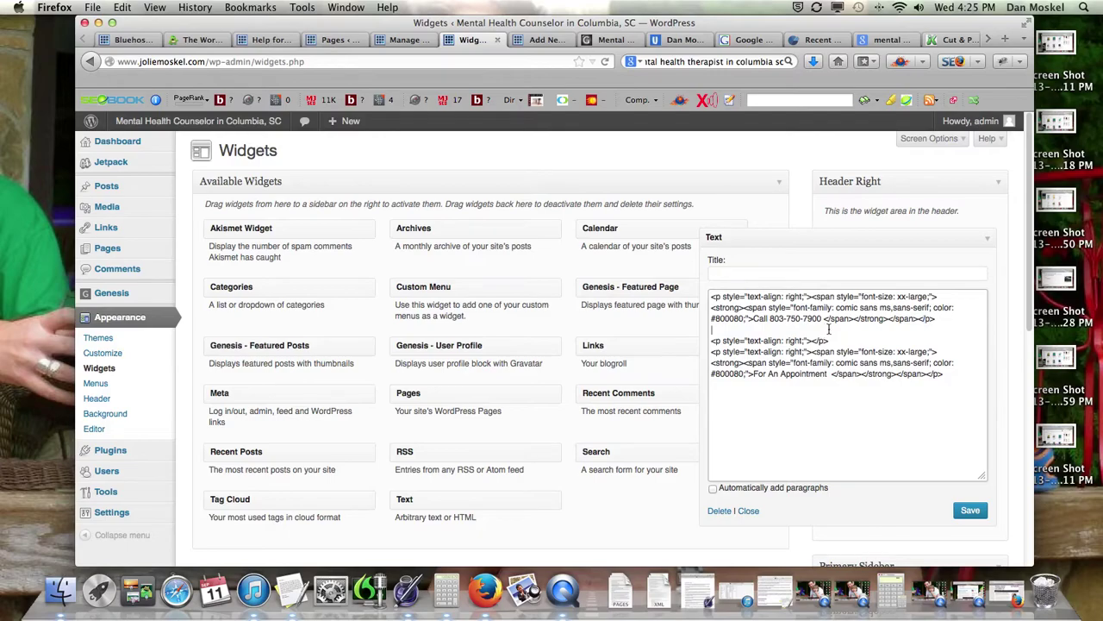
pyautogui.write('<br>')
pyautogui.click(971, 511)
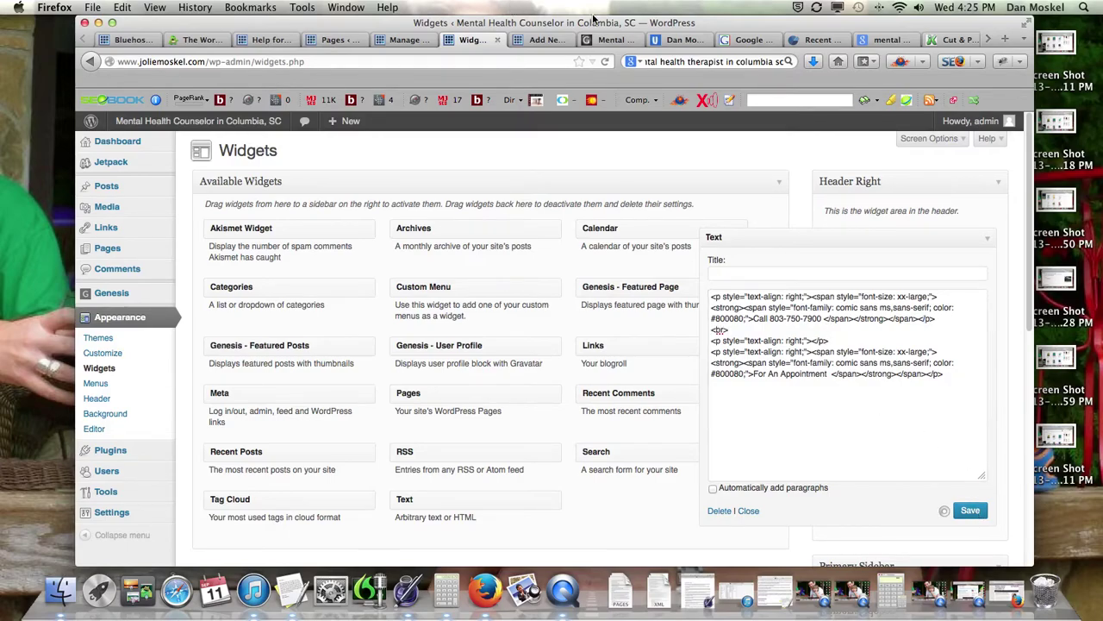
pyautogui.click(608, 40)
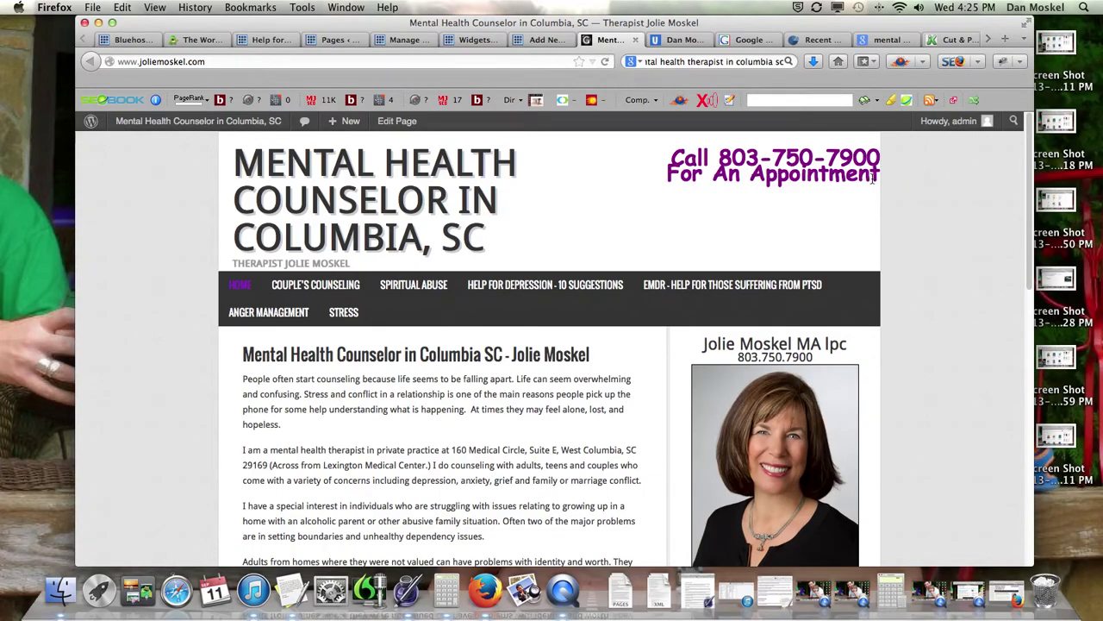
pyautogui.click(607, 62)
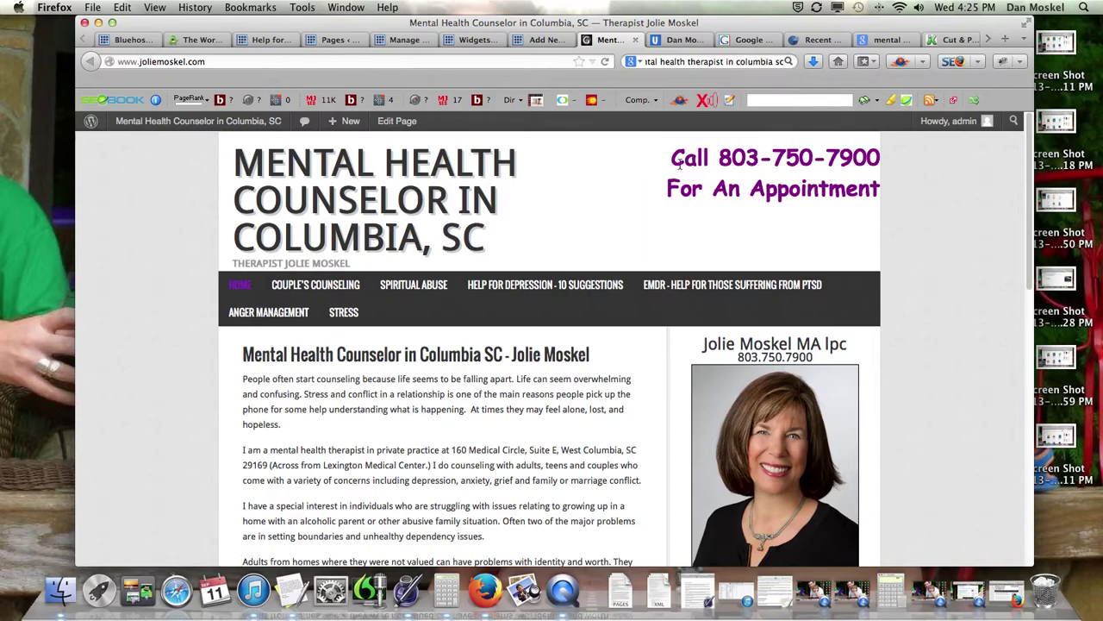
# Step: Examine the live site's header call-to-action and tagline, and look over the home page down to its footer
pyautogui.press('super+Tab')
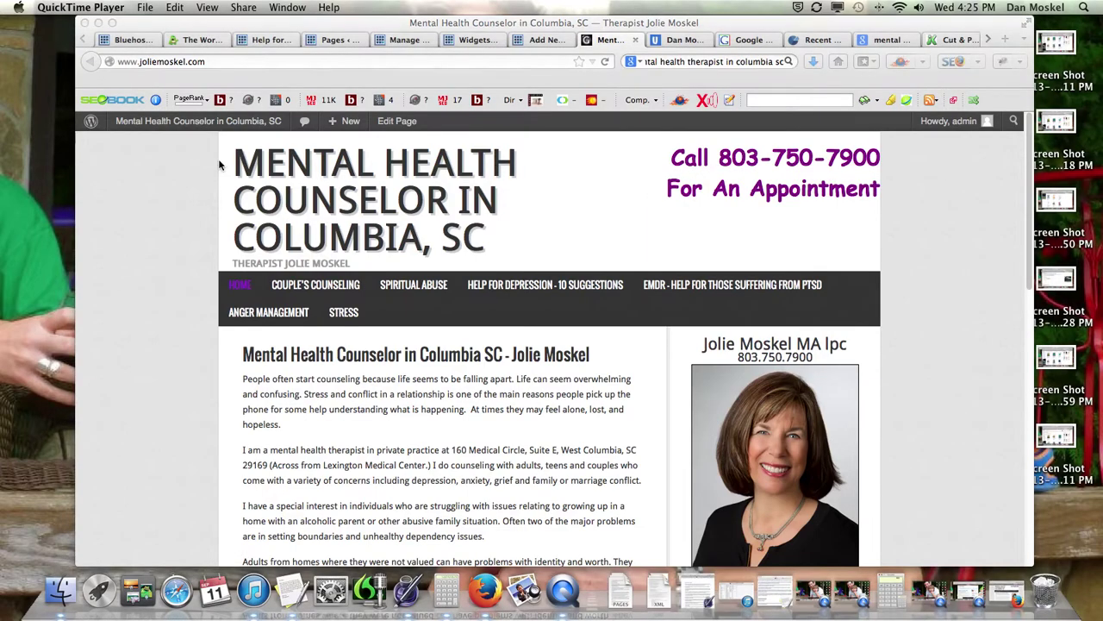
pyautogui.click(662, 193)
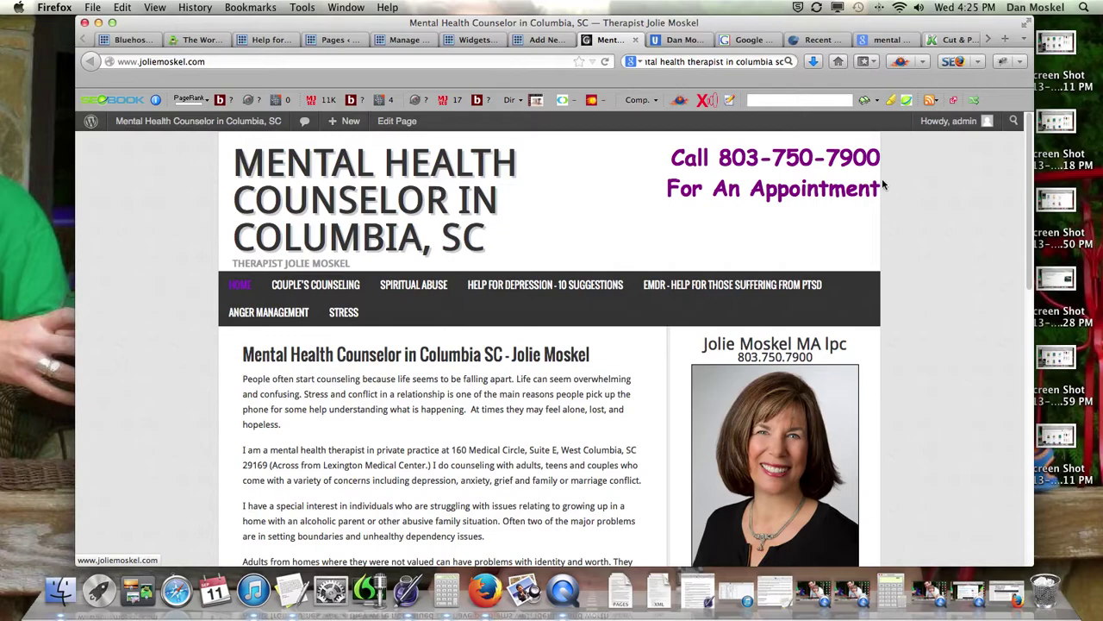
pyautogui.press('super+Tab')
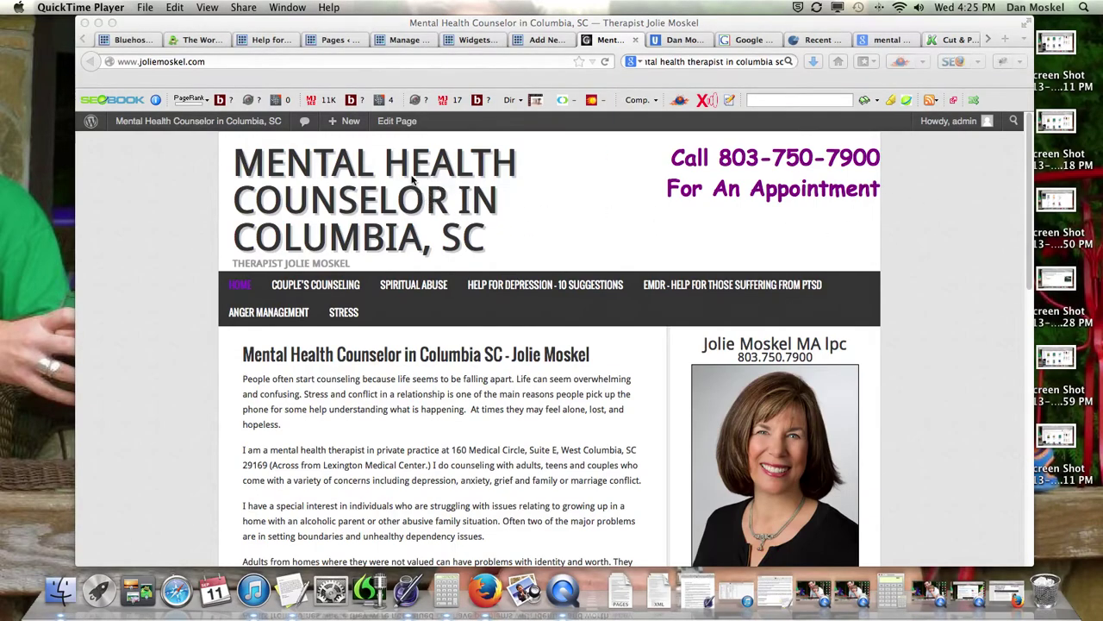
pyautogui.click(231, 264)
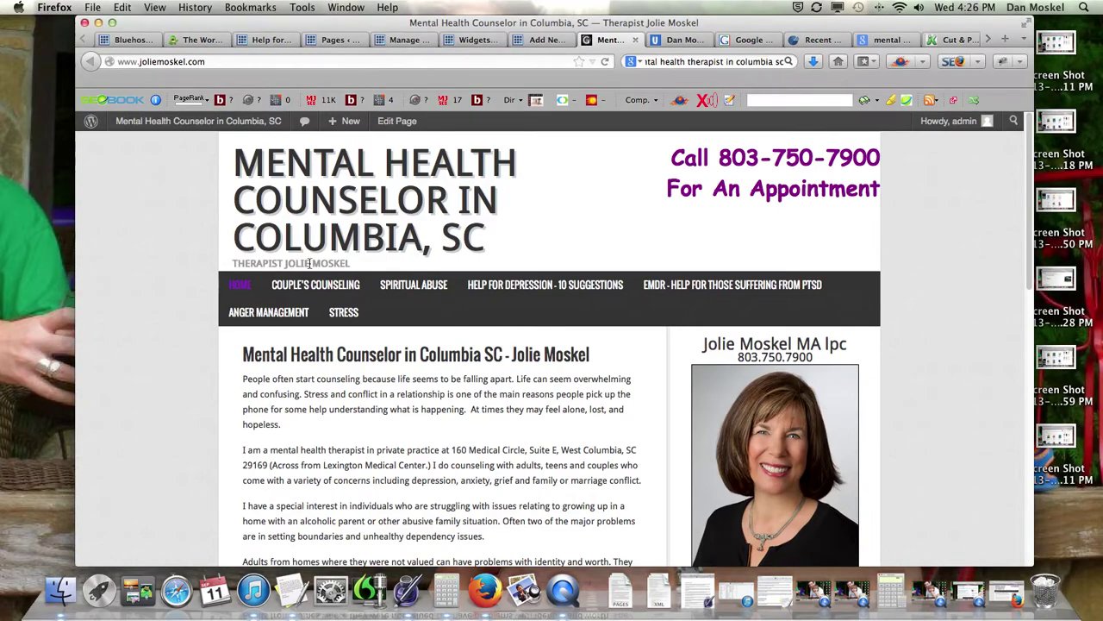
pyautogui.moveTo(353, 264); pyautogui.dragTo(231, 265)
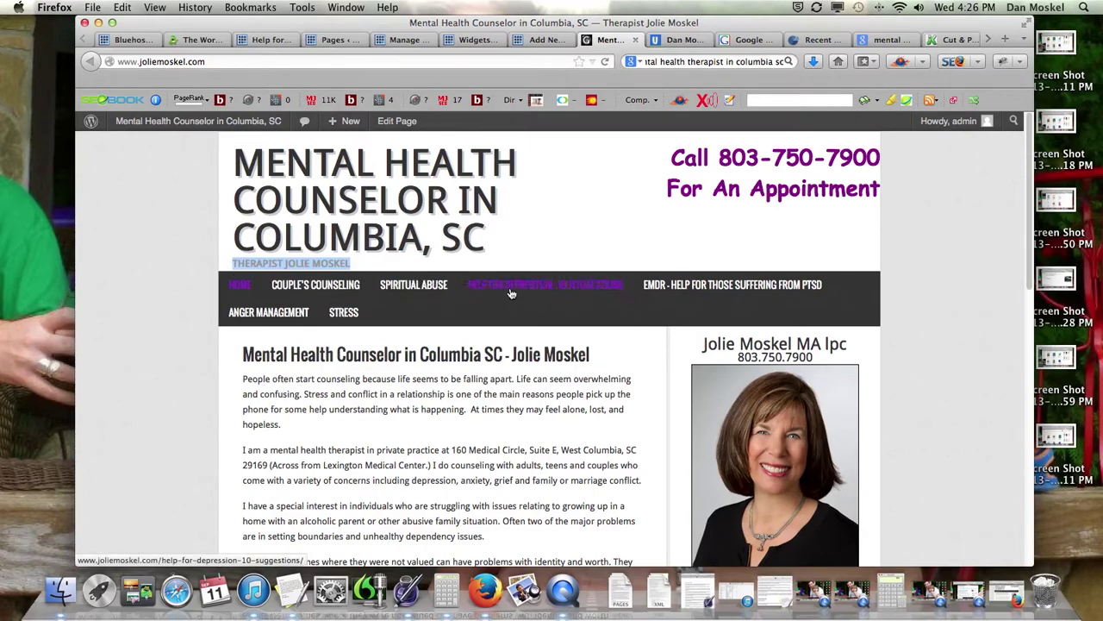
pyautogui.scroll(-1, 596, 243)
pyautogui.scroll(-15, 596, 243)
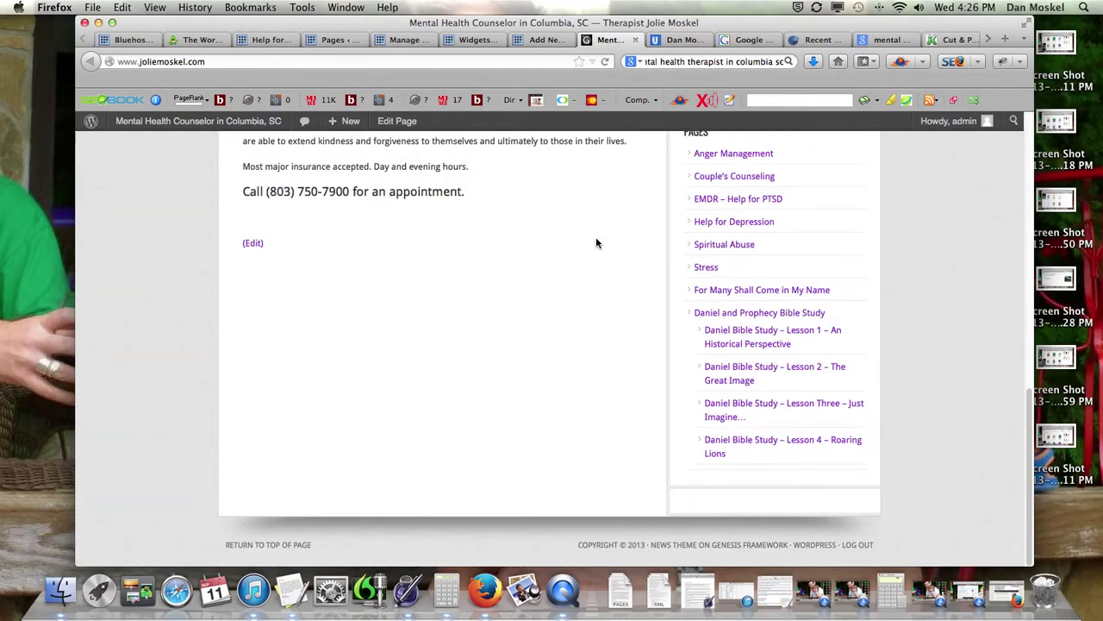
pyautogui.scroll(15, 596, 244)
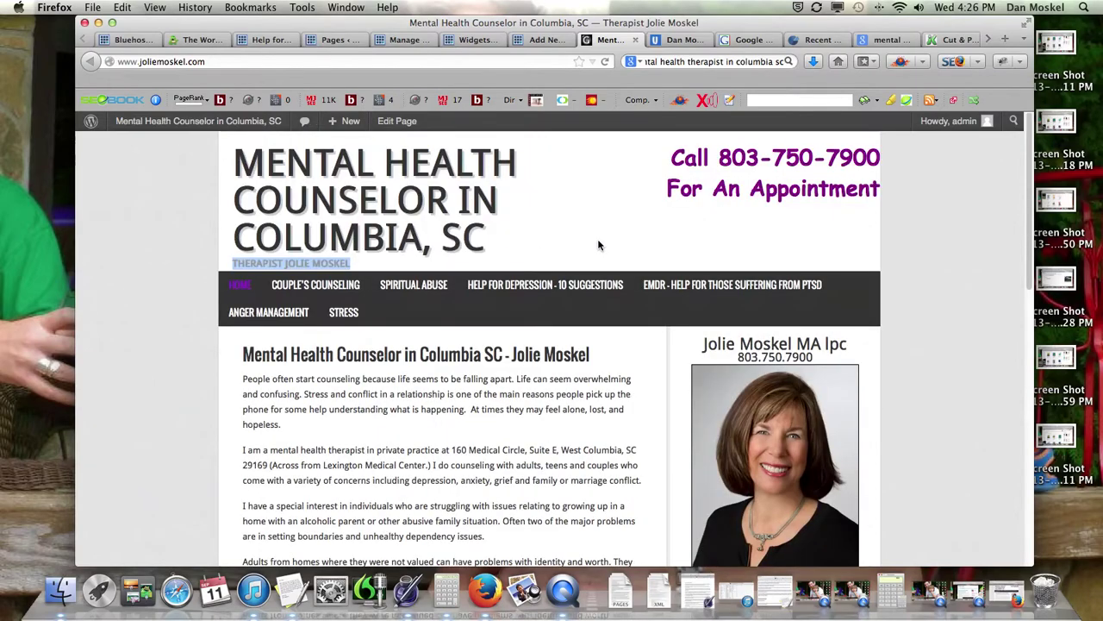
pyautogui.click(582, 245)
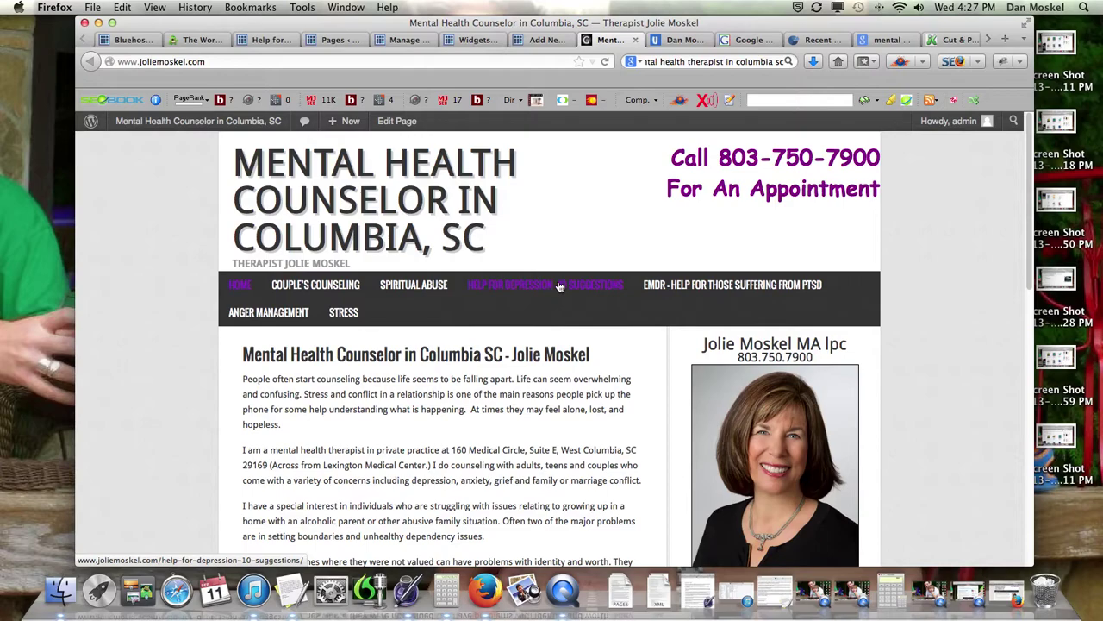
# Step: Look over the tutor's blog, including its newsletter sign-up form and the Amazon books widget in the sidebar
pyautogui.click(692, 40)
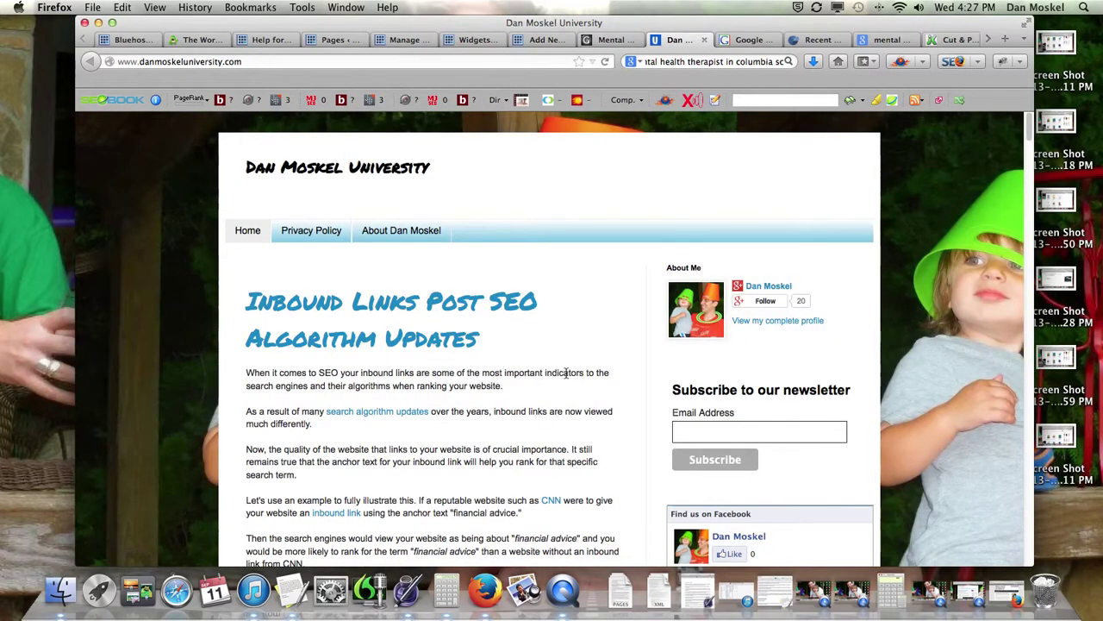
pyautogui.click(691, 434)
pyautogui.scroll(-4, 606, 416)
pyautogui.scroll(-20, 606, 421)
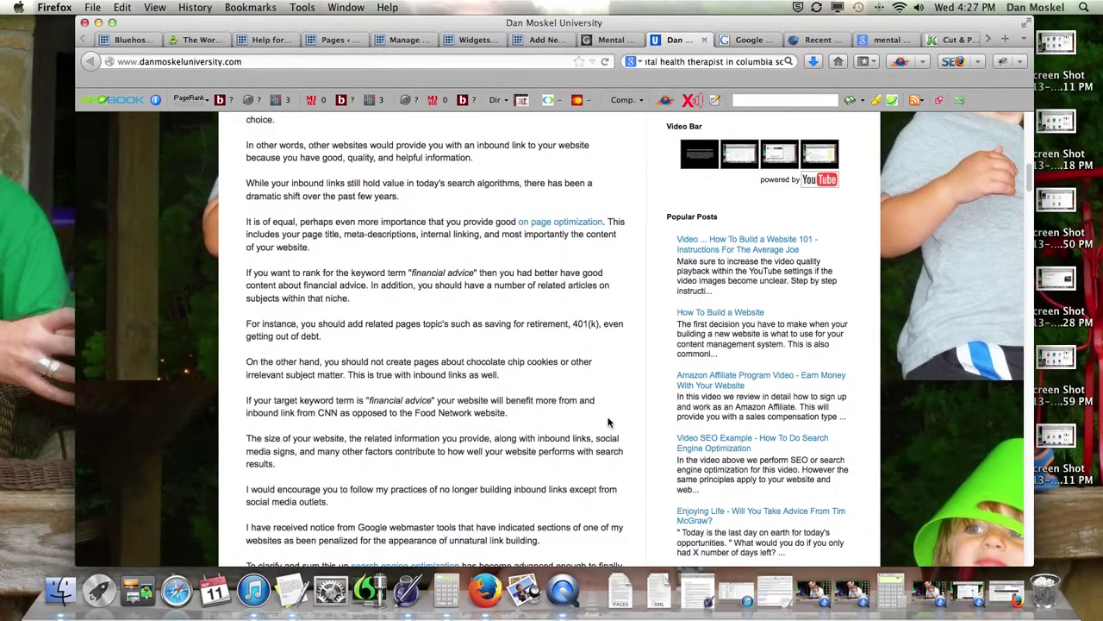
pyautogui.scroll(10, 612, 413)
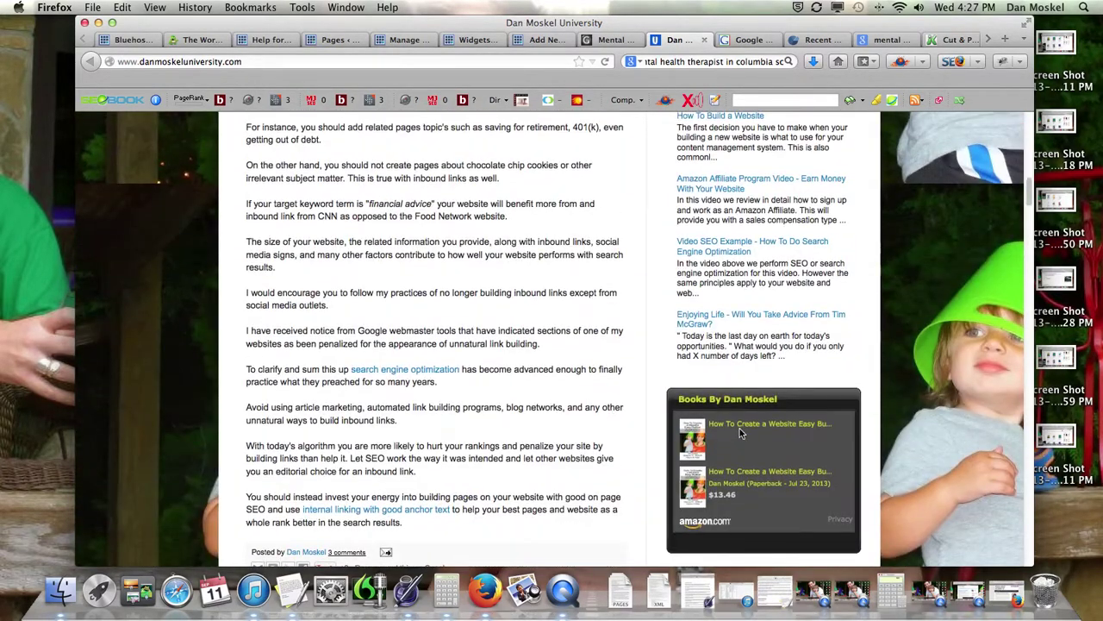
pyautogui.moveTo(740, 429)
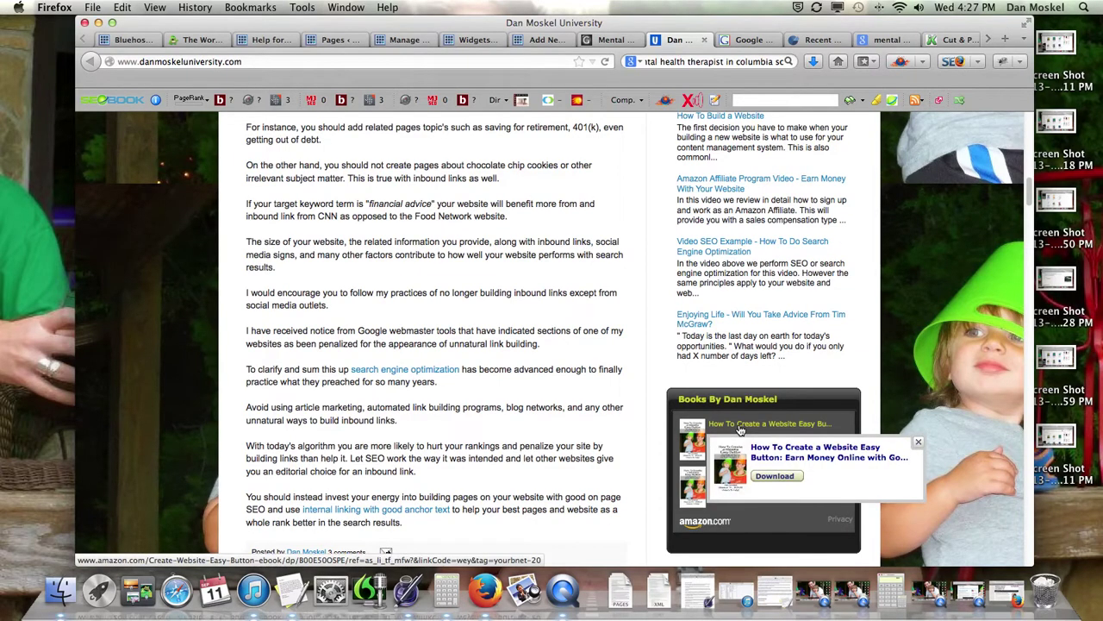
pyautogui.scroll(15, 524, 396)
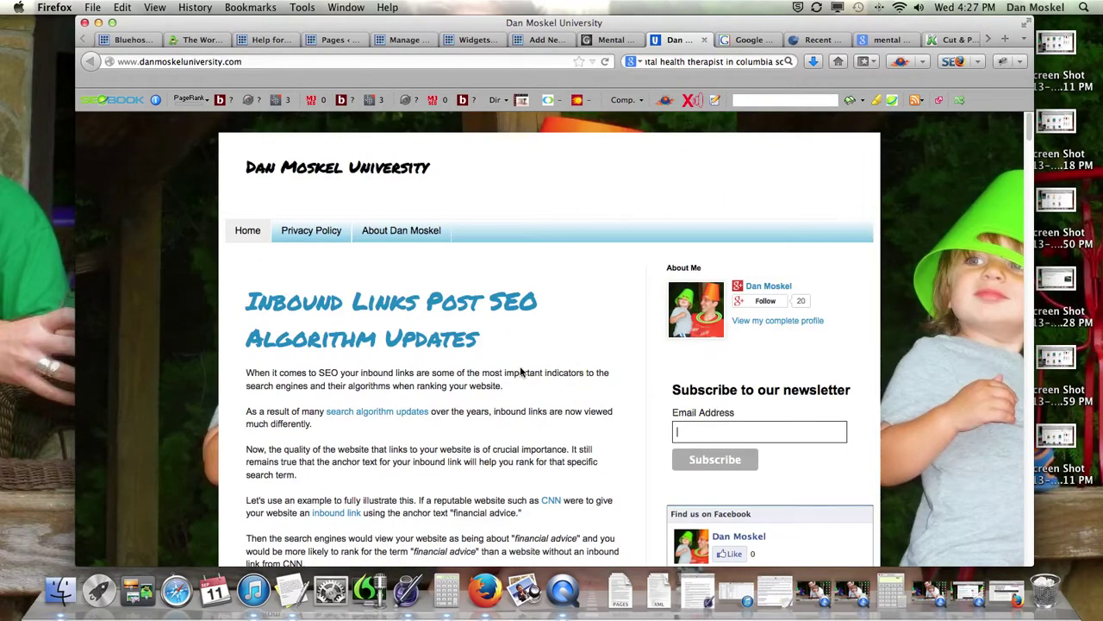